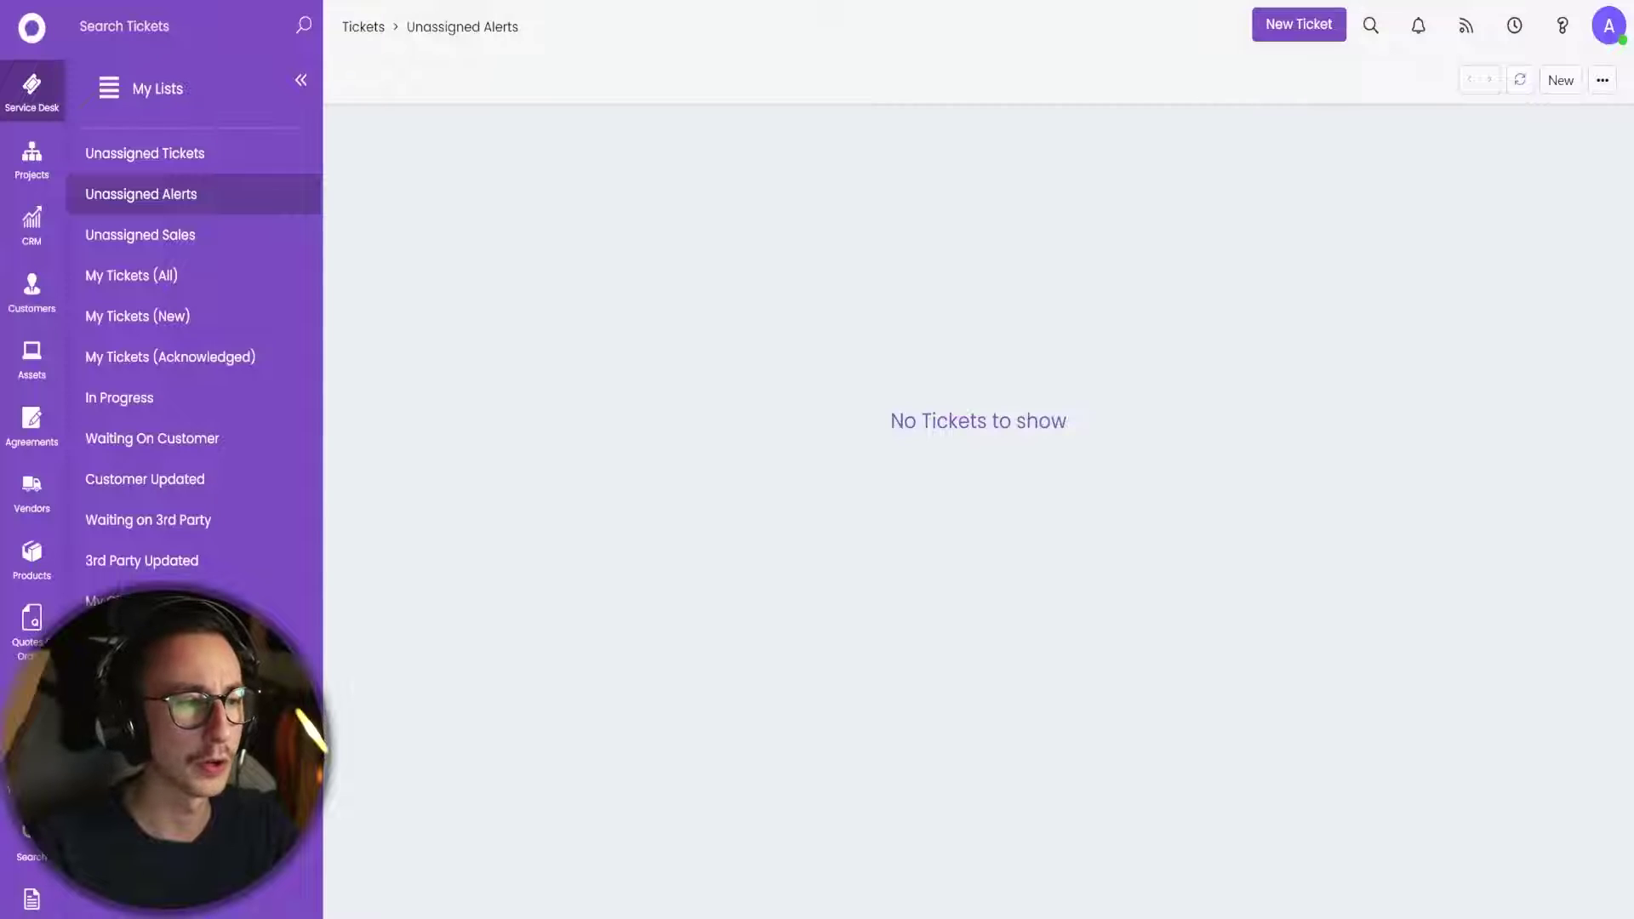
# Start a new ticket for General User with summary and details 'Youtube Test'.
pyautogui.click(1561, 80)
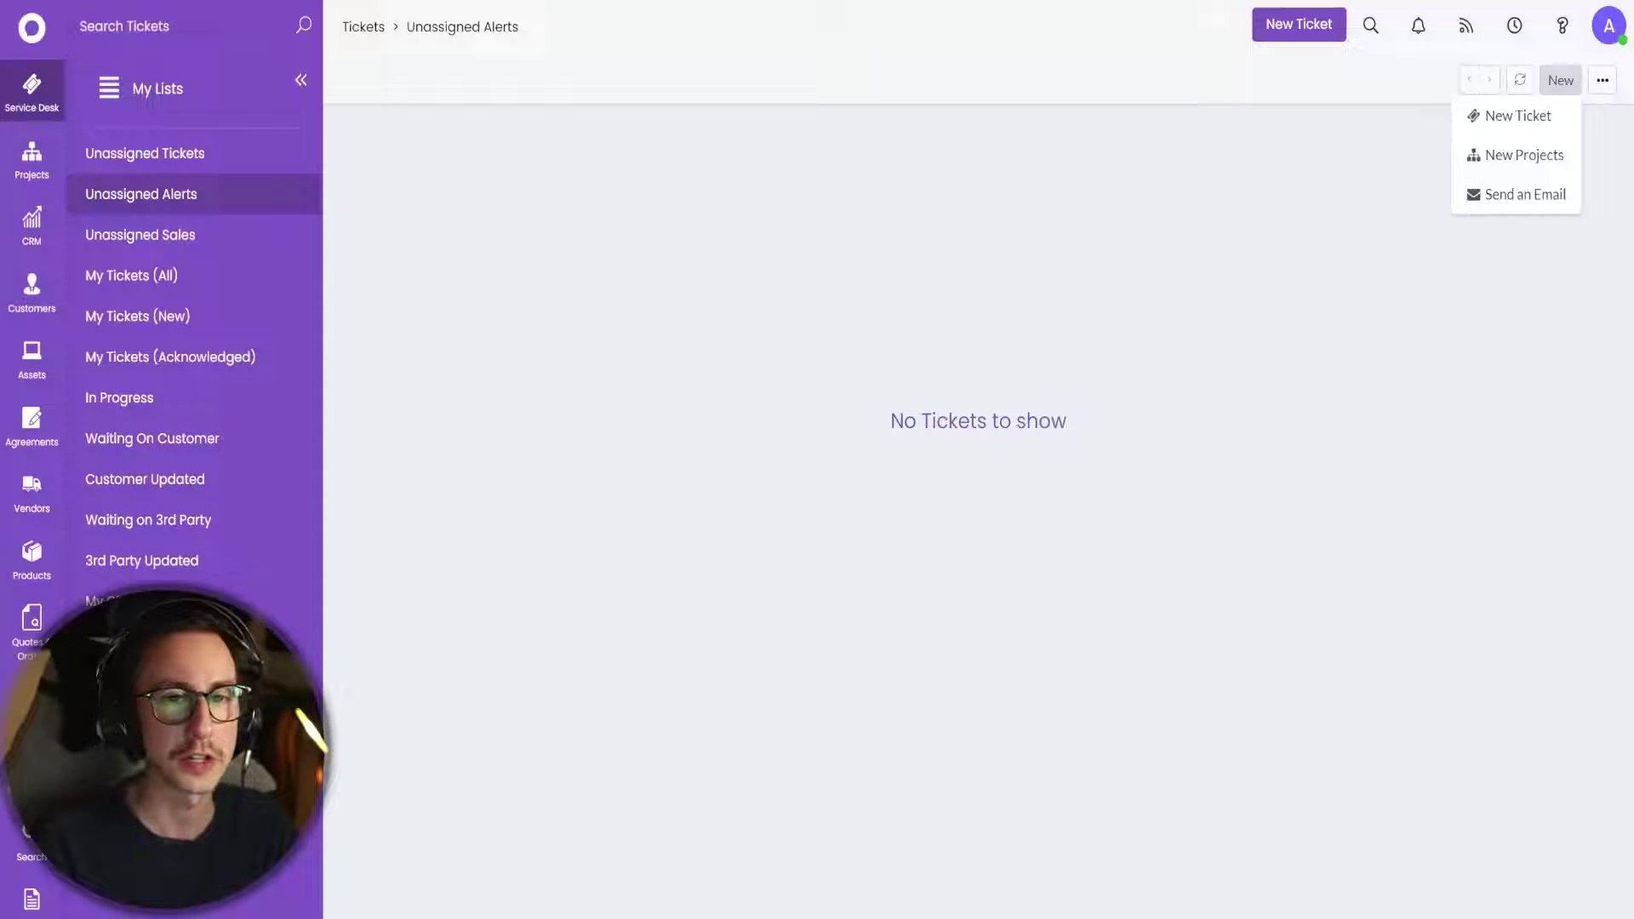
pyautogui.click(1534, 117)
pyautogui.click(518, 375)
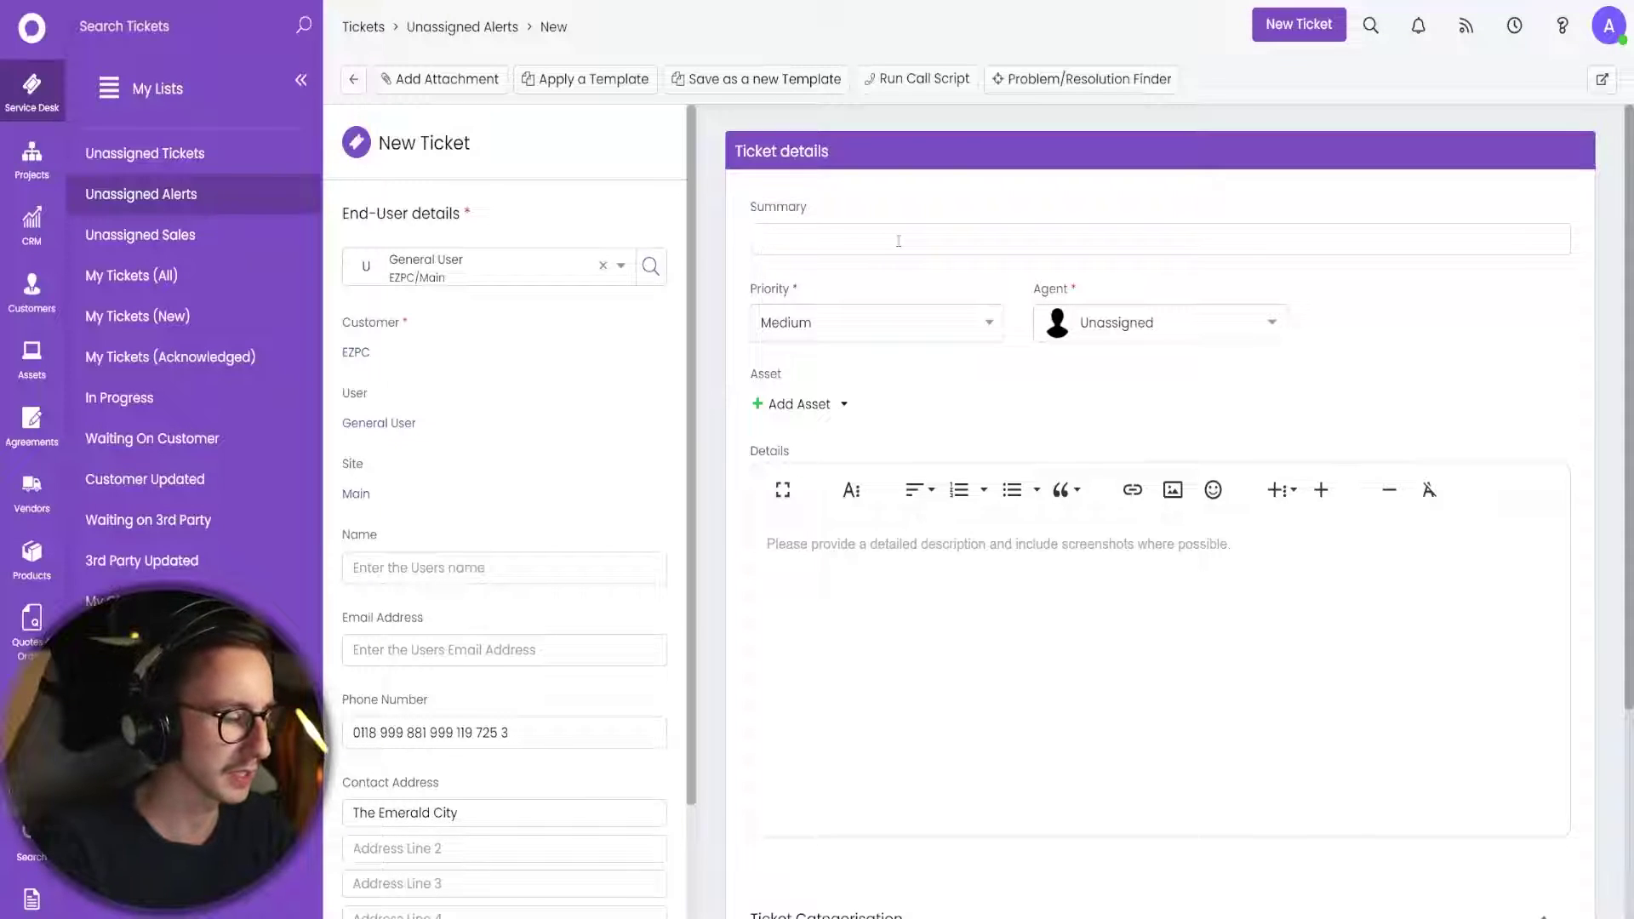
pyautogui.write('Youtube Test')
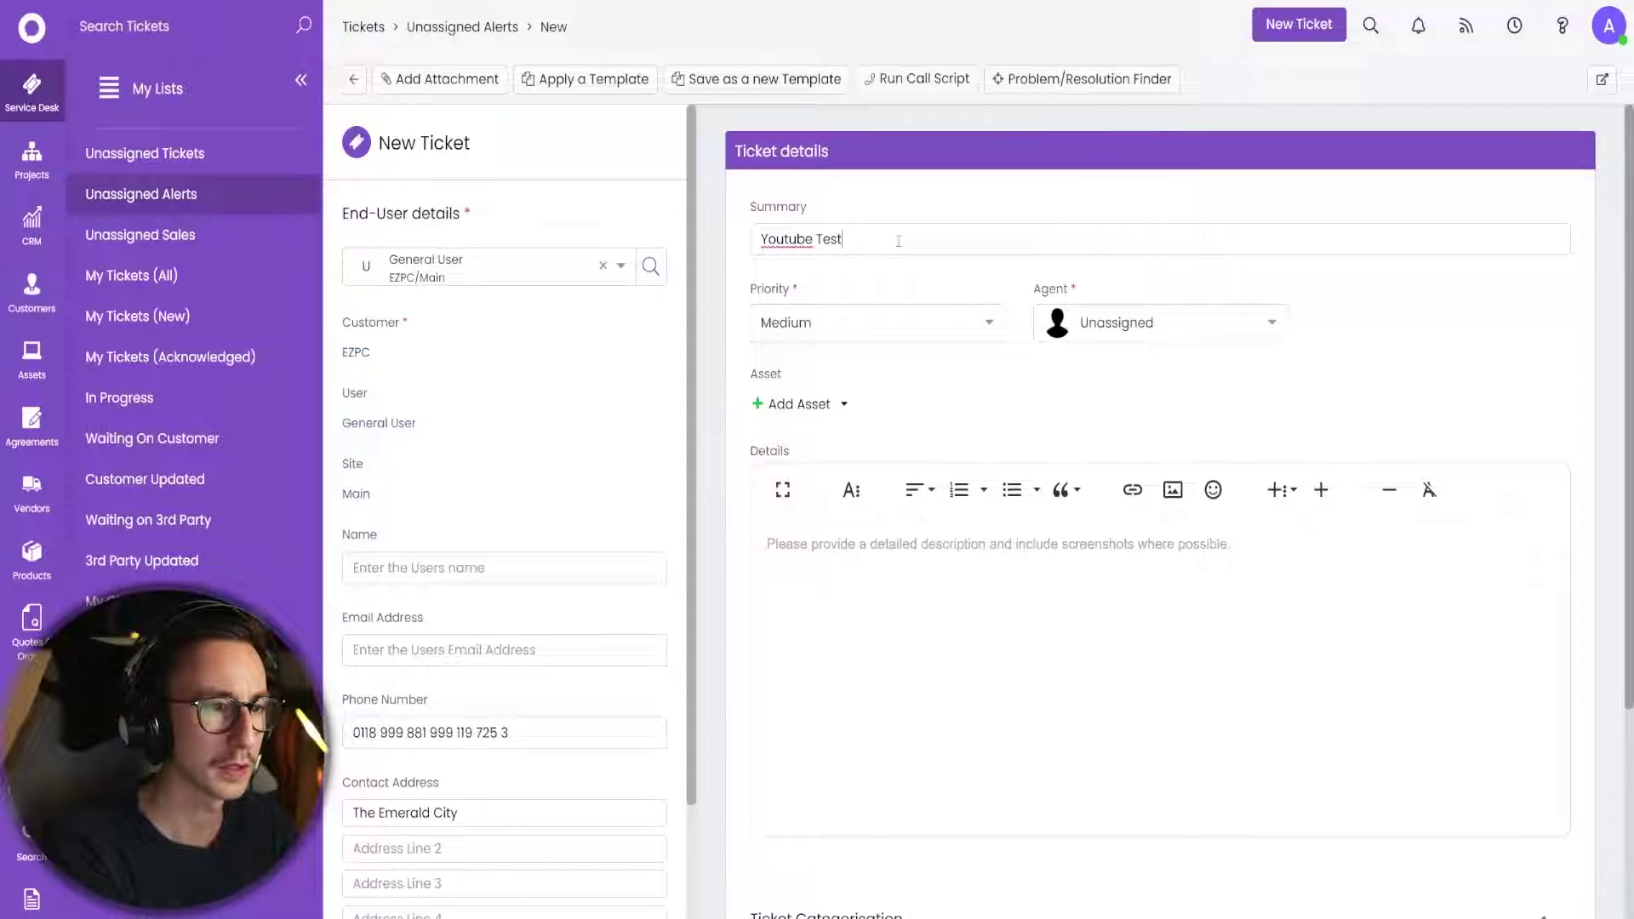
pyautogui.hotkey('ctrl', 'a')
pyautogui.hotkey('ctrl', 'c')
pyautogui.click(876, 583)
pyautogui.hotkey('ctrl', 'v')
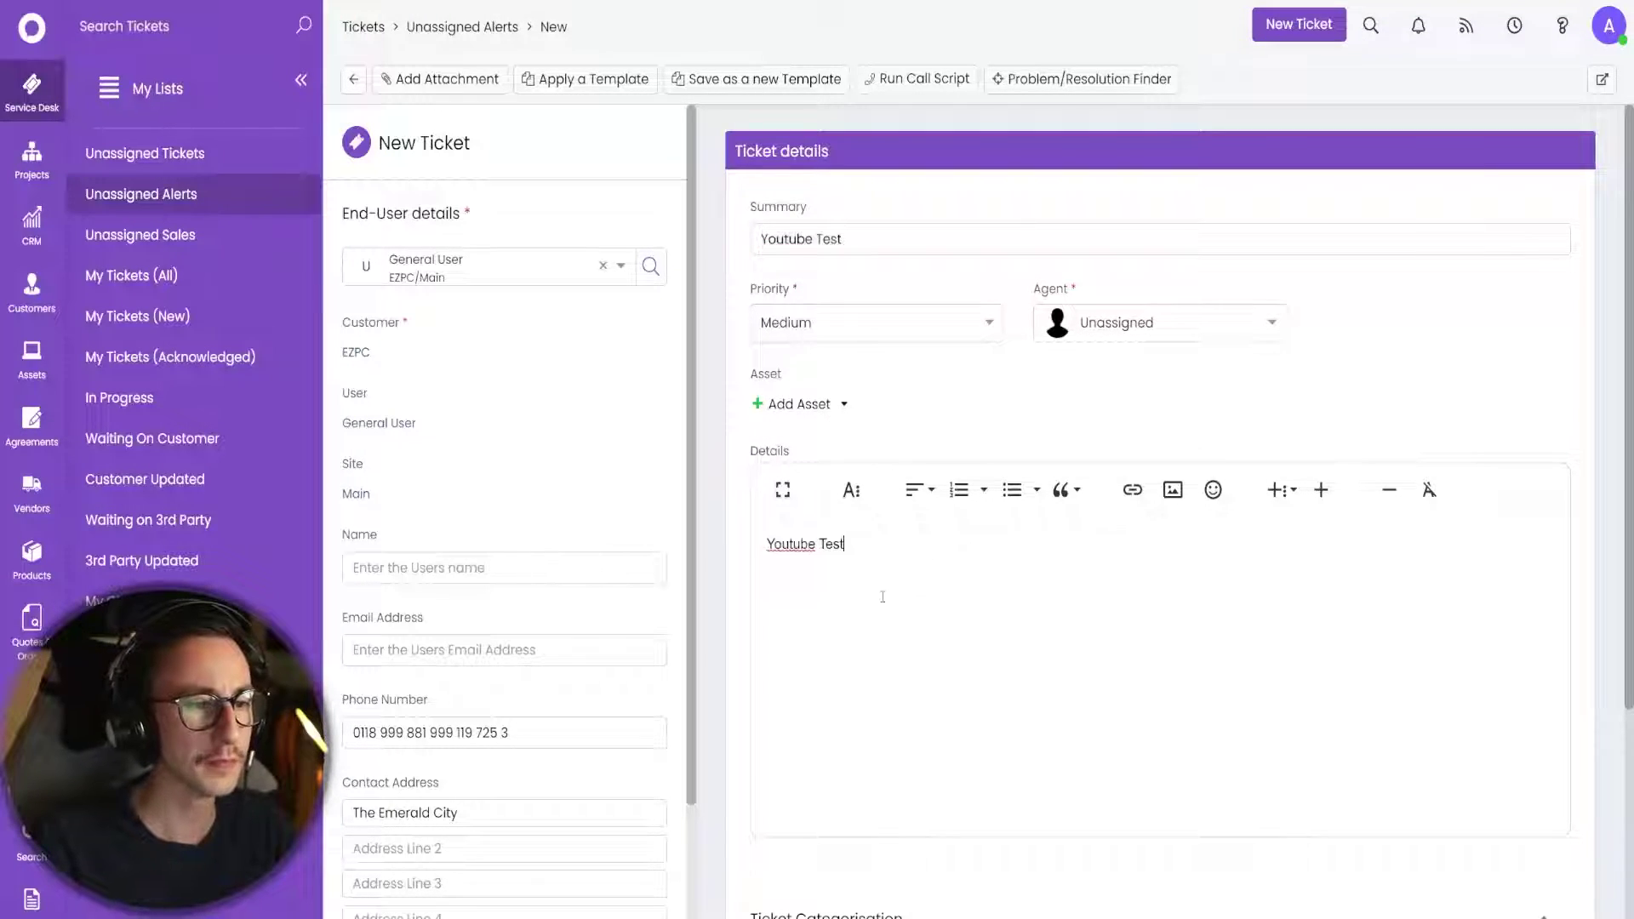
# Categorise it Technical, Incident, Fault, Hardware, Laptop and submit the ticket.
pyautogui.scroll(-3, 882, 597)
pyautogui.click(851, 753)
pyautogui.click(851, 786)
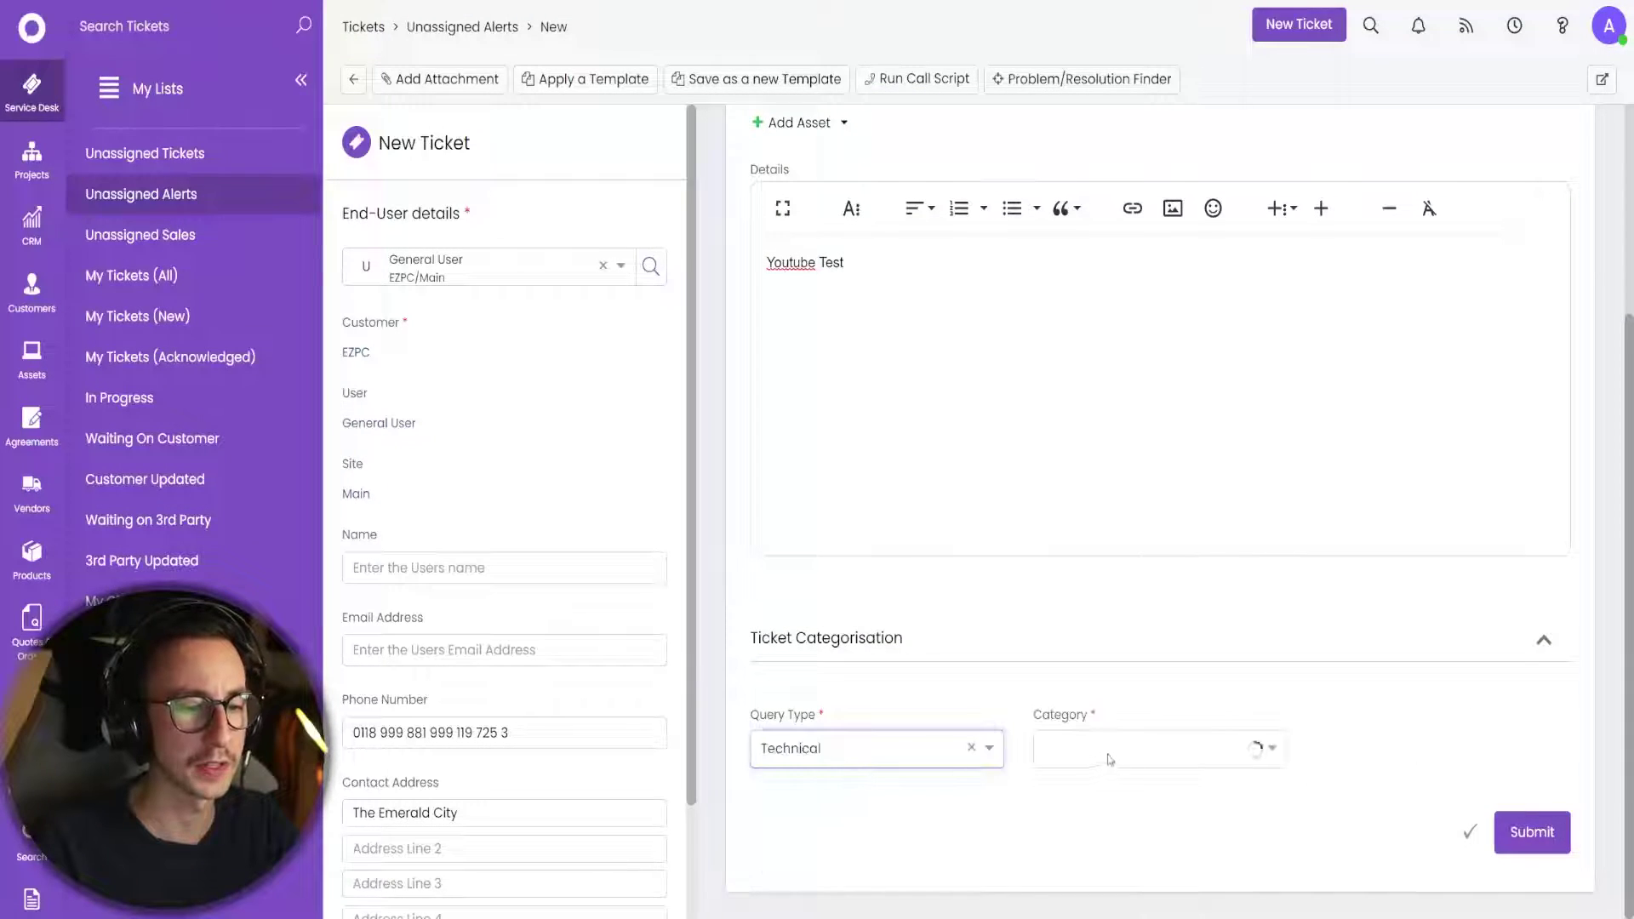
pyautogui.click(1113, 753)
pyautogui.click(1112, 783)
pyautogui.click(1351, 810)
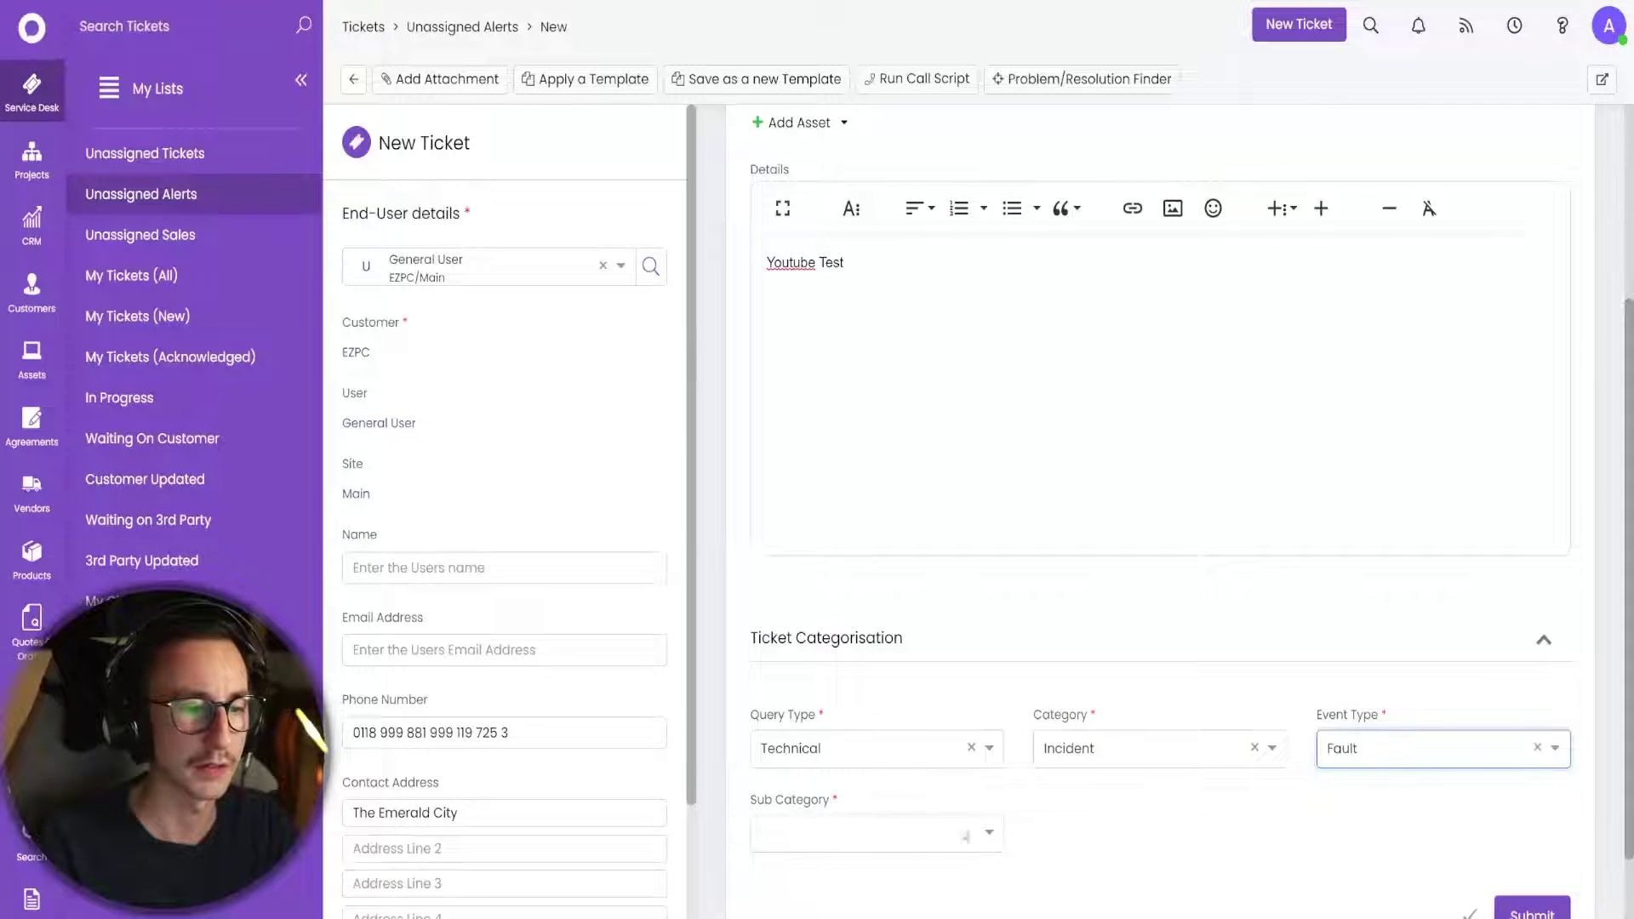
pyautogui.click(874, 894)
pyautogui.click(1103, 839)
pyautogui.click(1113, 866)
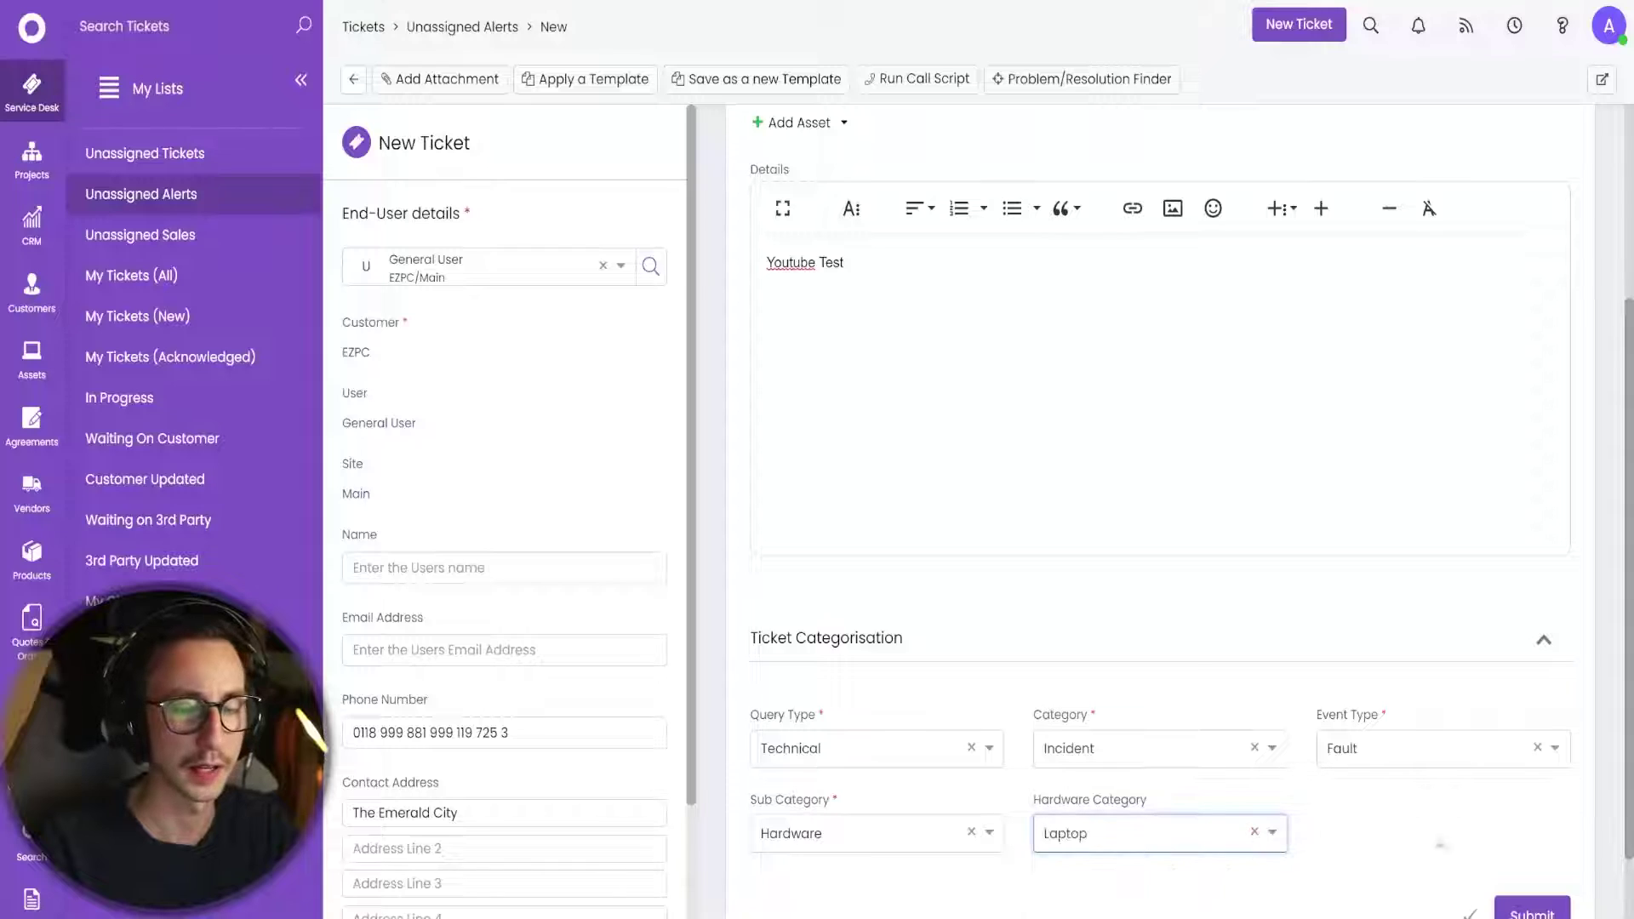
pyautogui.click(1528, 909)
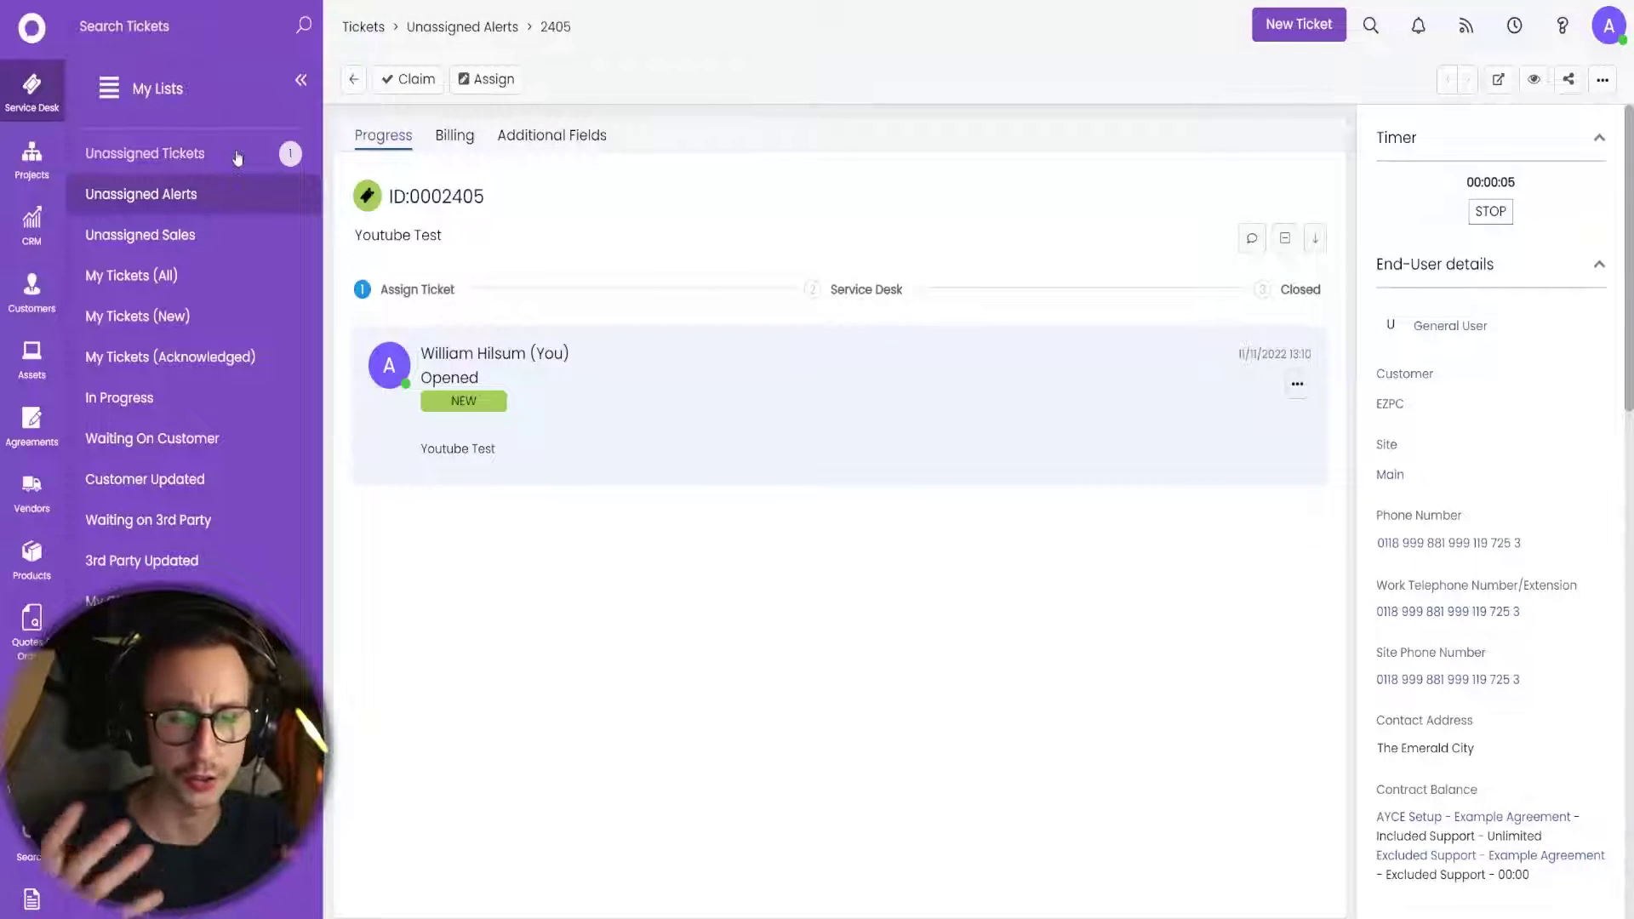
# Claim ticket 0002405 from the Unassigned Tickets list.
pyautogui.click(238, 158)
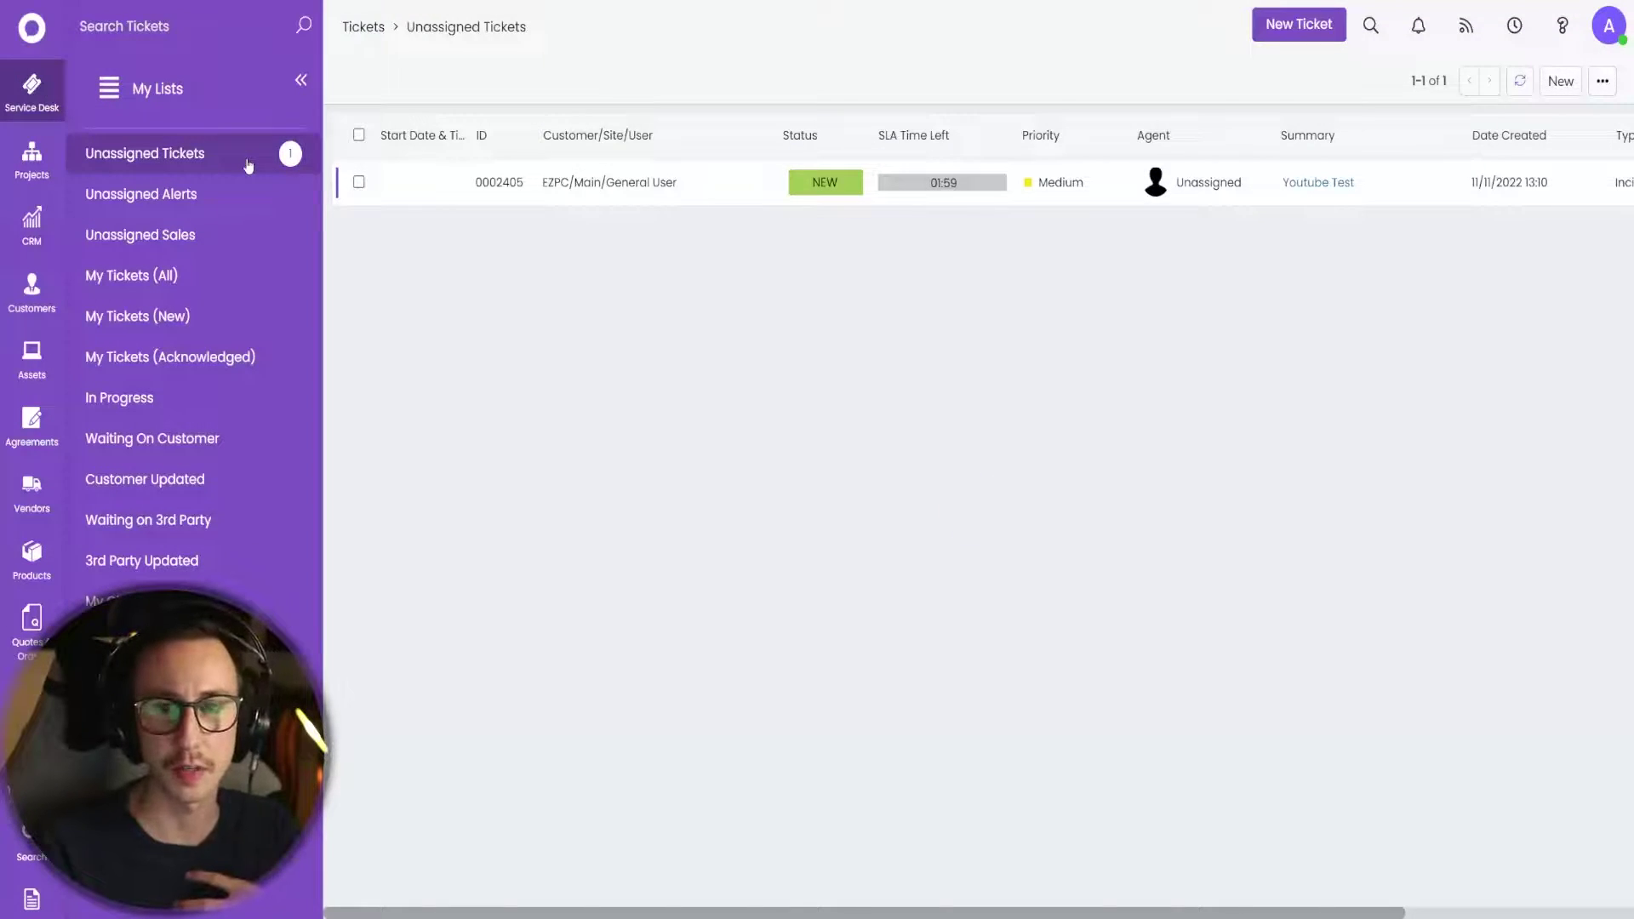
pyautogui.click(521, 194)
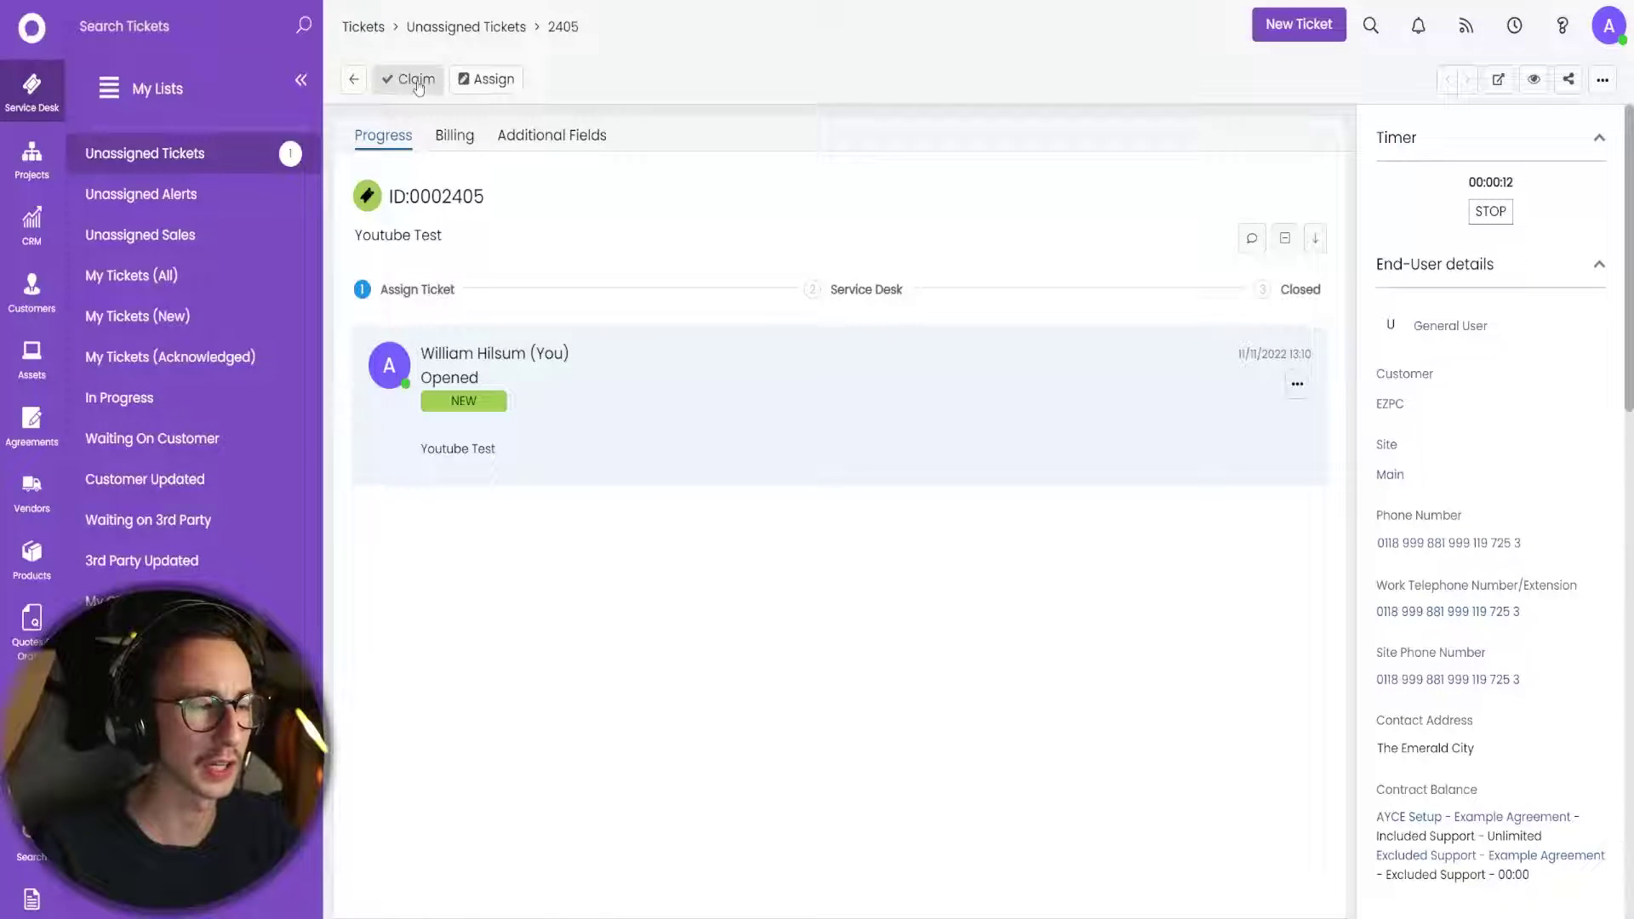
pyautogui.click(418, 83)
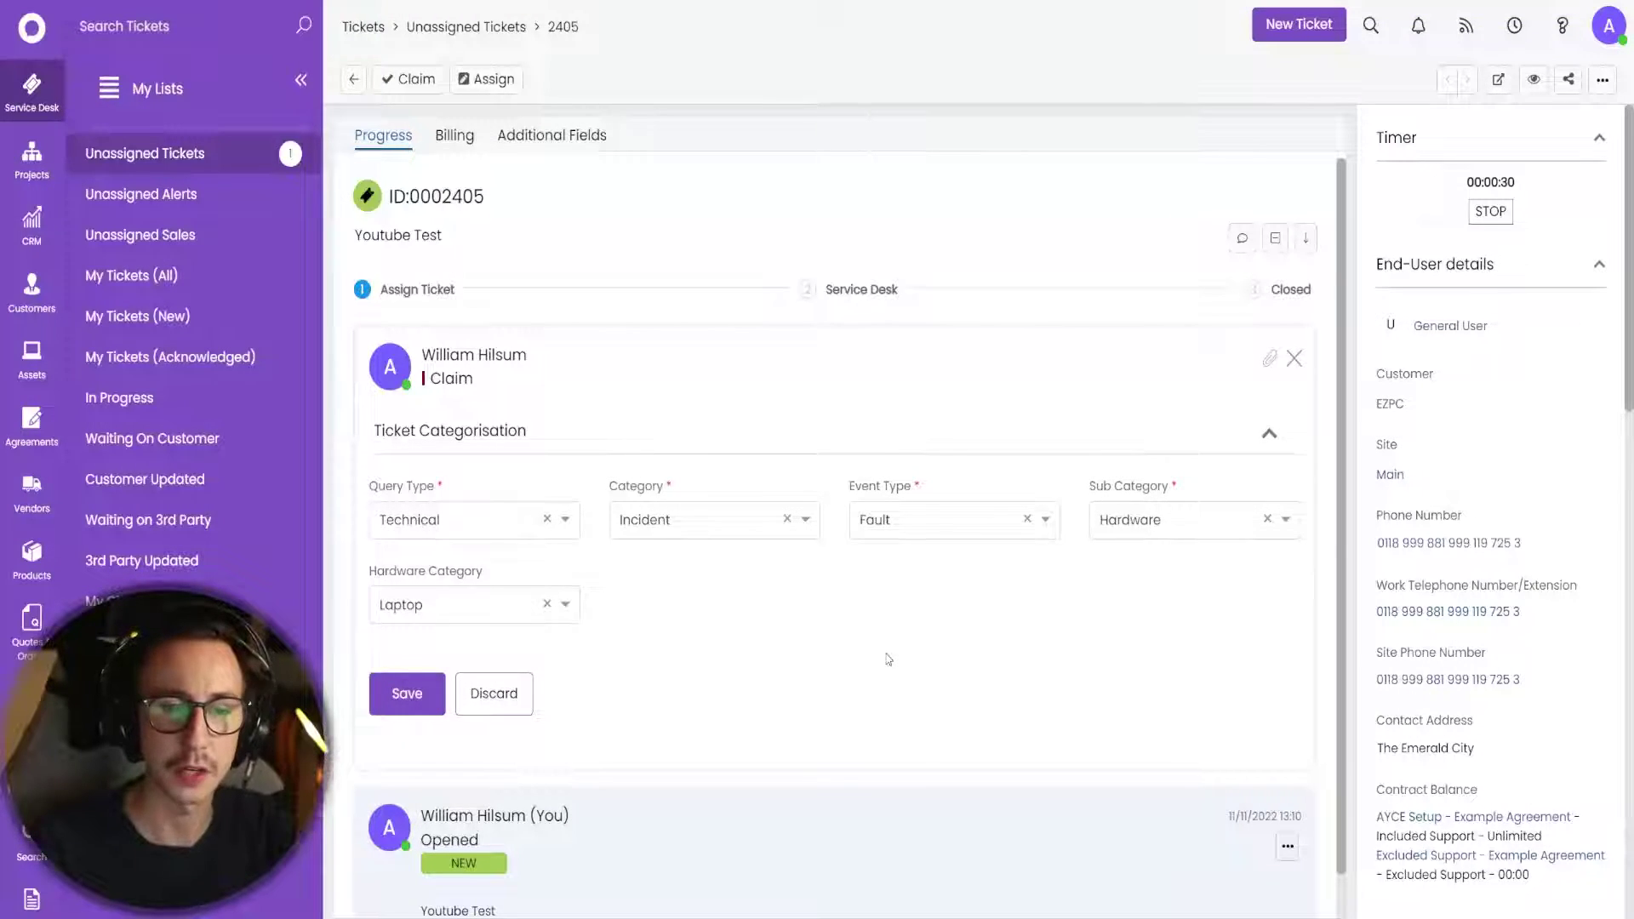
# Keep query type Technical on the claim form and save the claim.
pyautogui.scroll(-1, 868, 732)
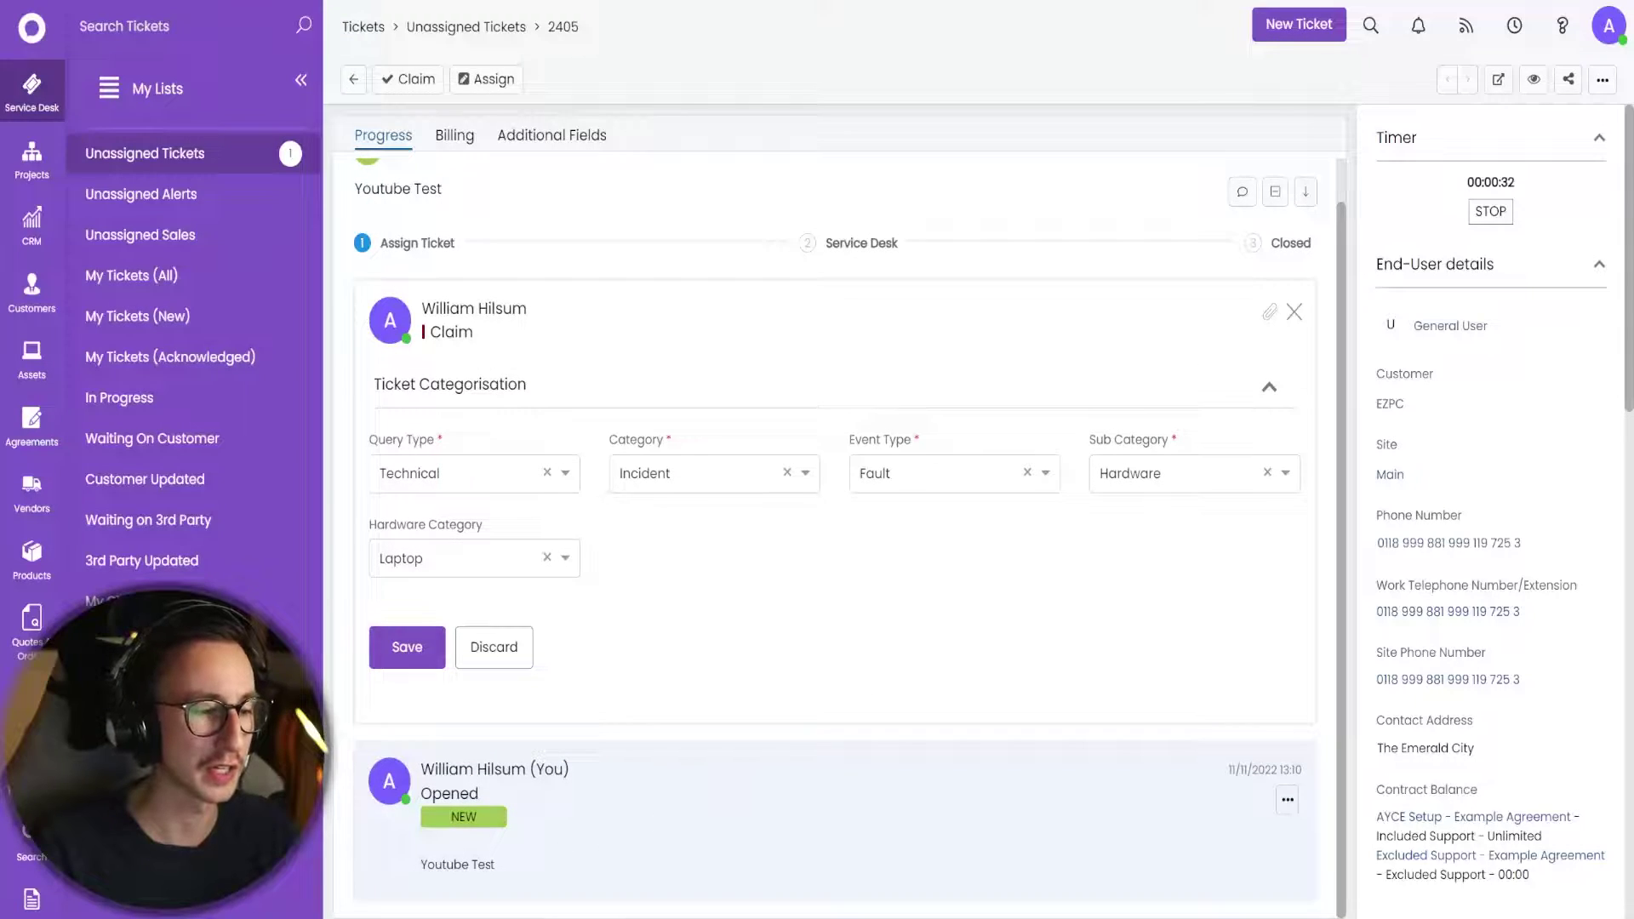
pyautogui.scroll(1, 535, 589)
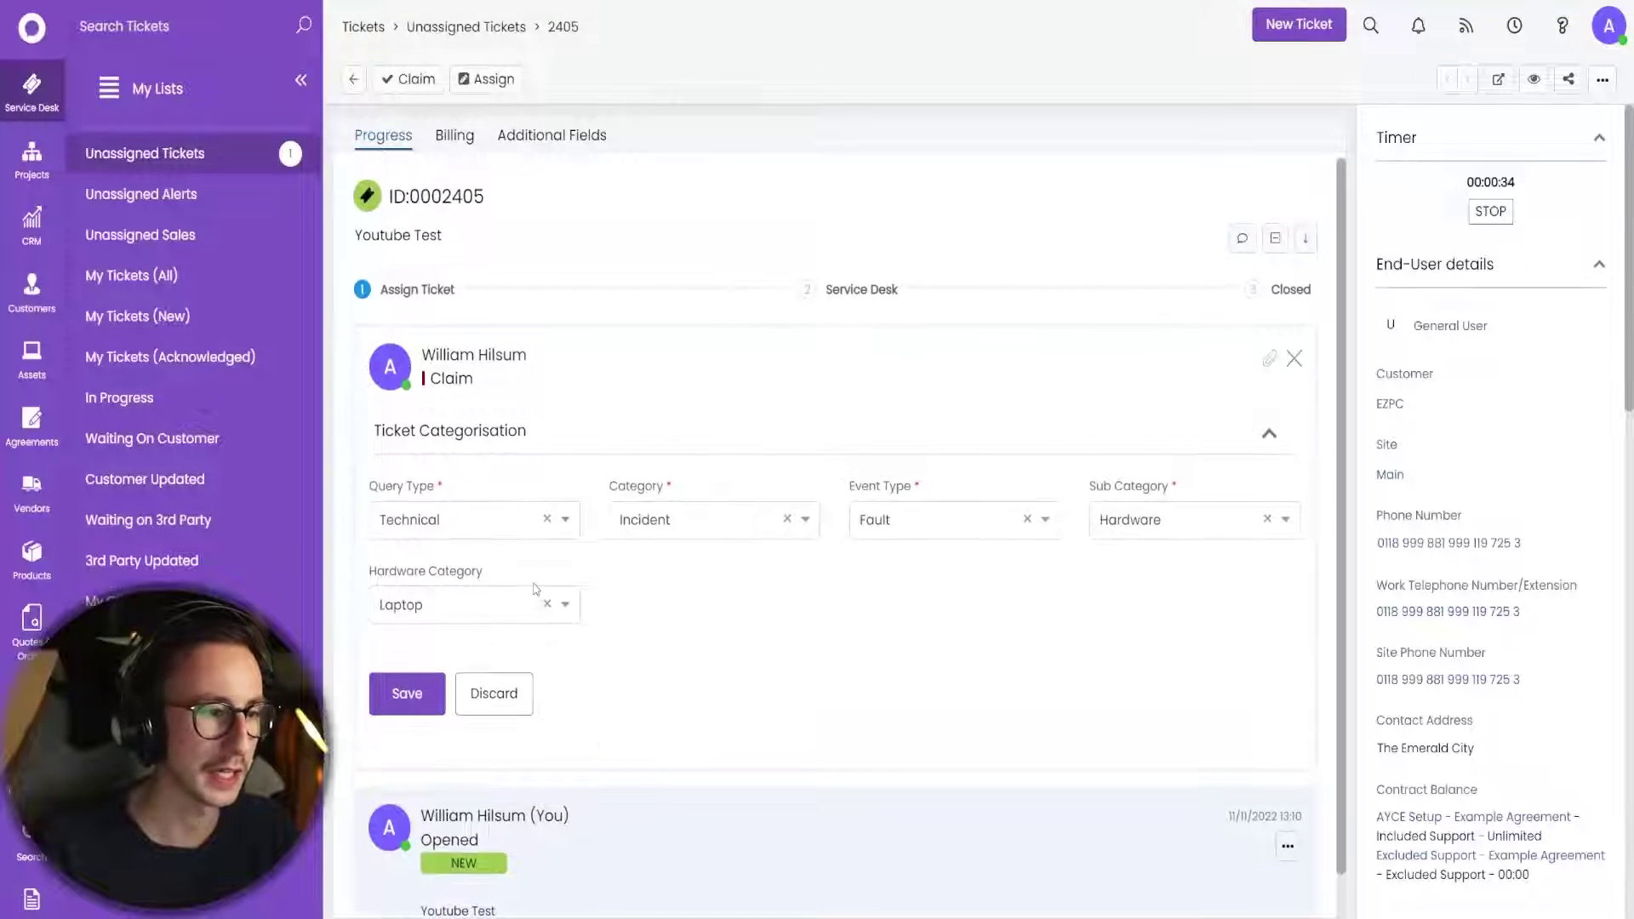
pyautogui.click(494, 520)
pyautogui.click(477, 642)
pyautogui.click(513, 522)
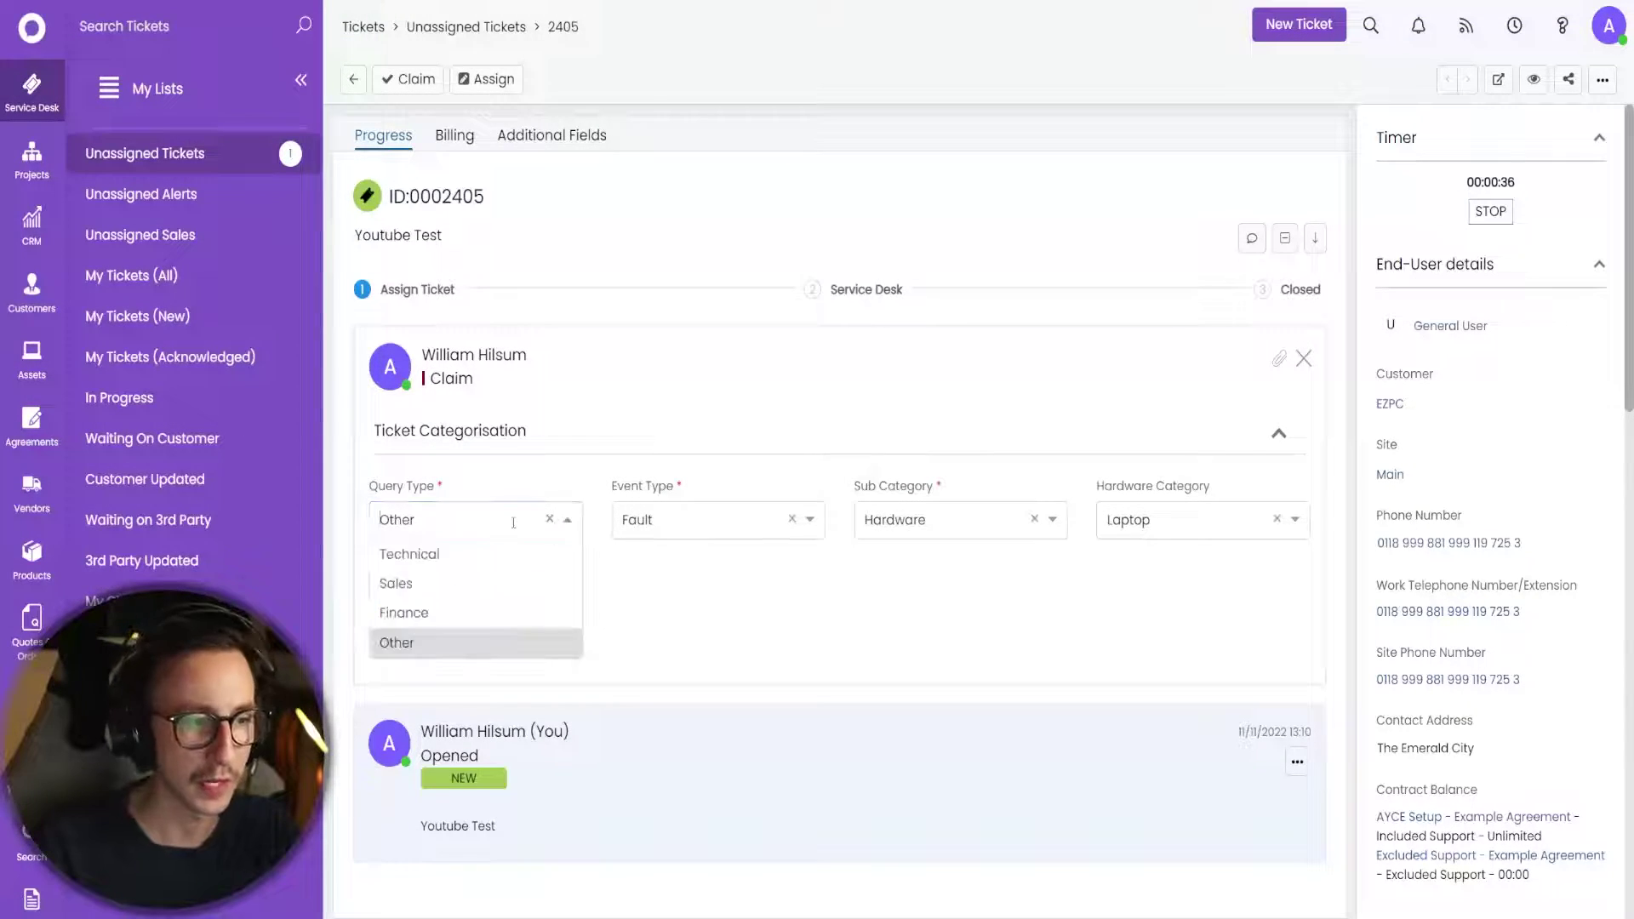
pyautogui.click(477, 554)
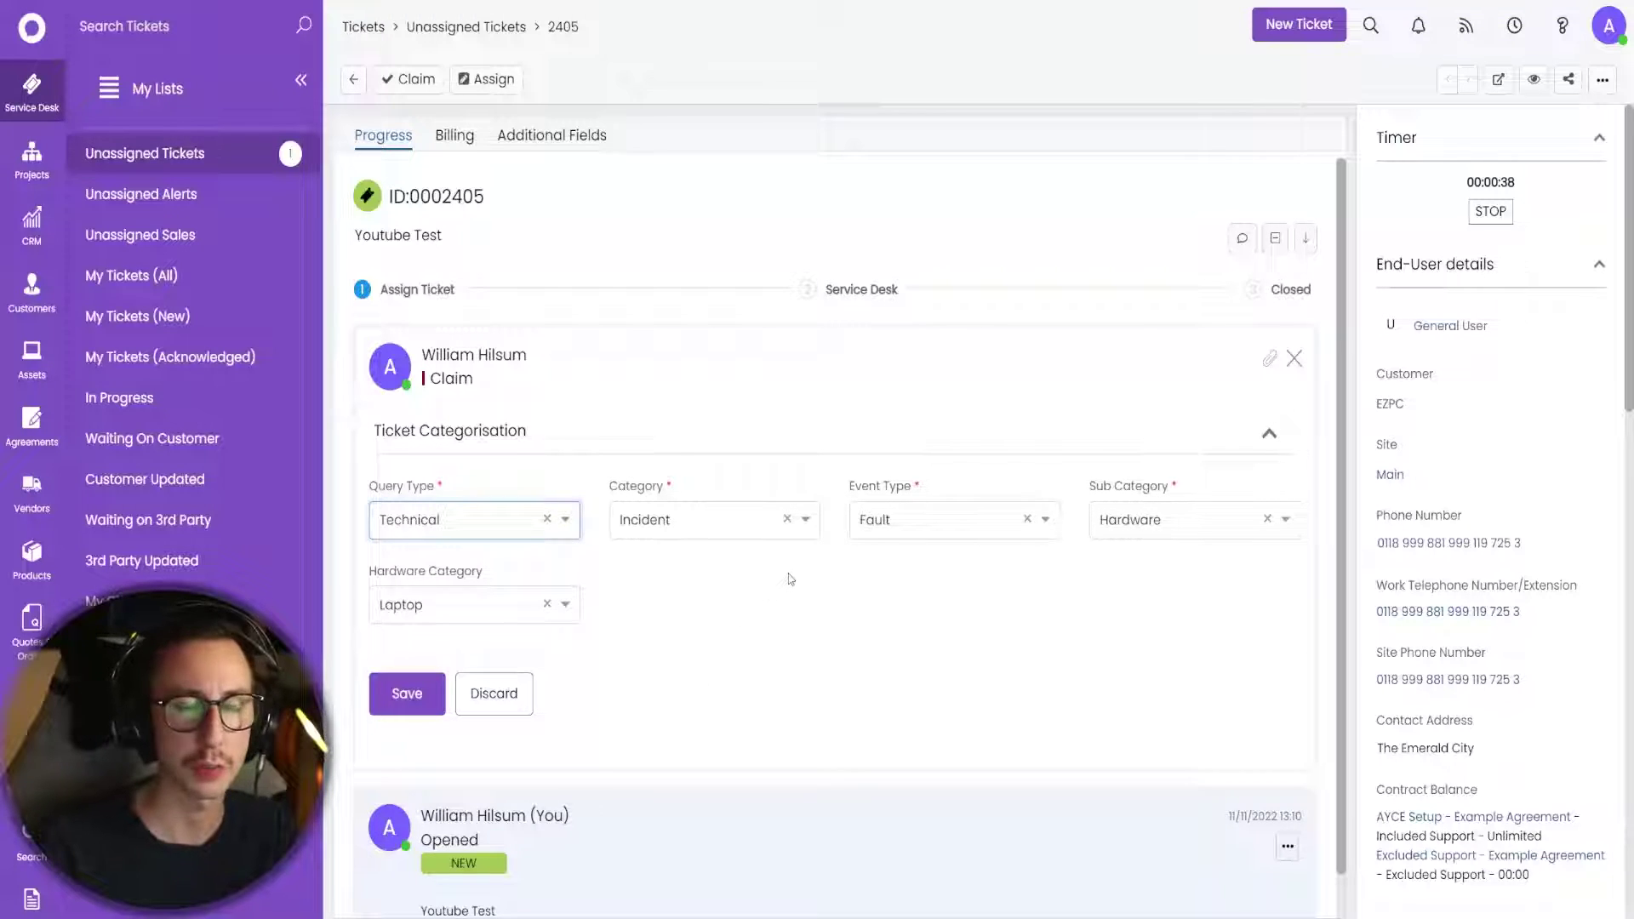
pyautogui.scroll(-1, 740, 681)
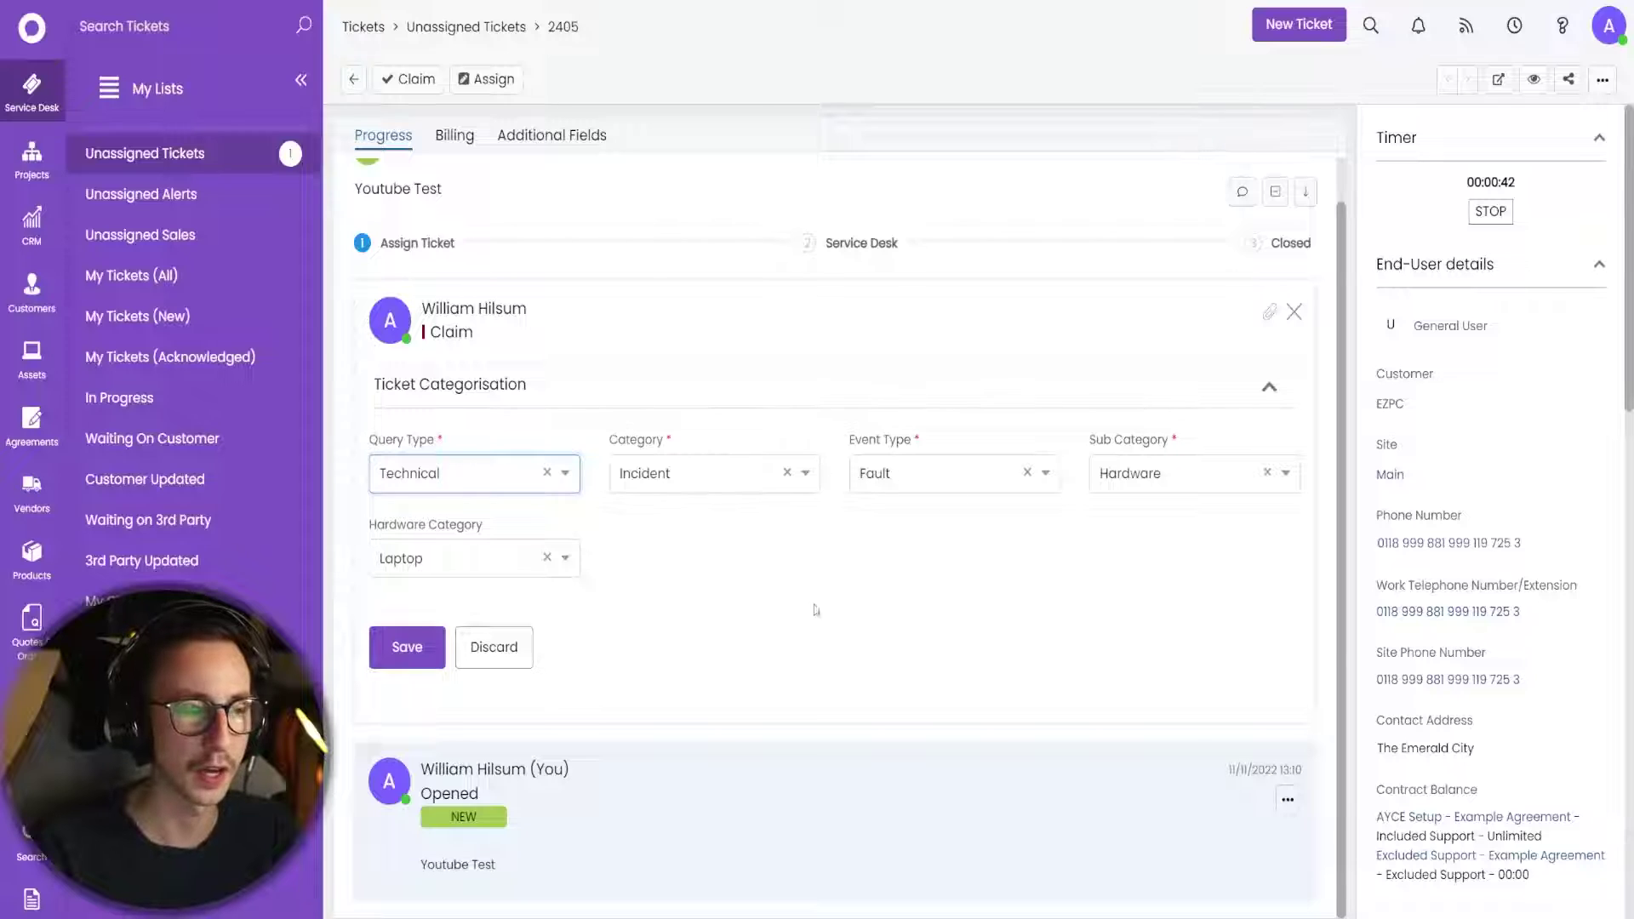
pyautogui.scroll(1, 815, 609)
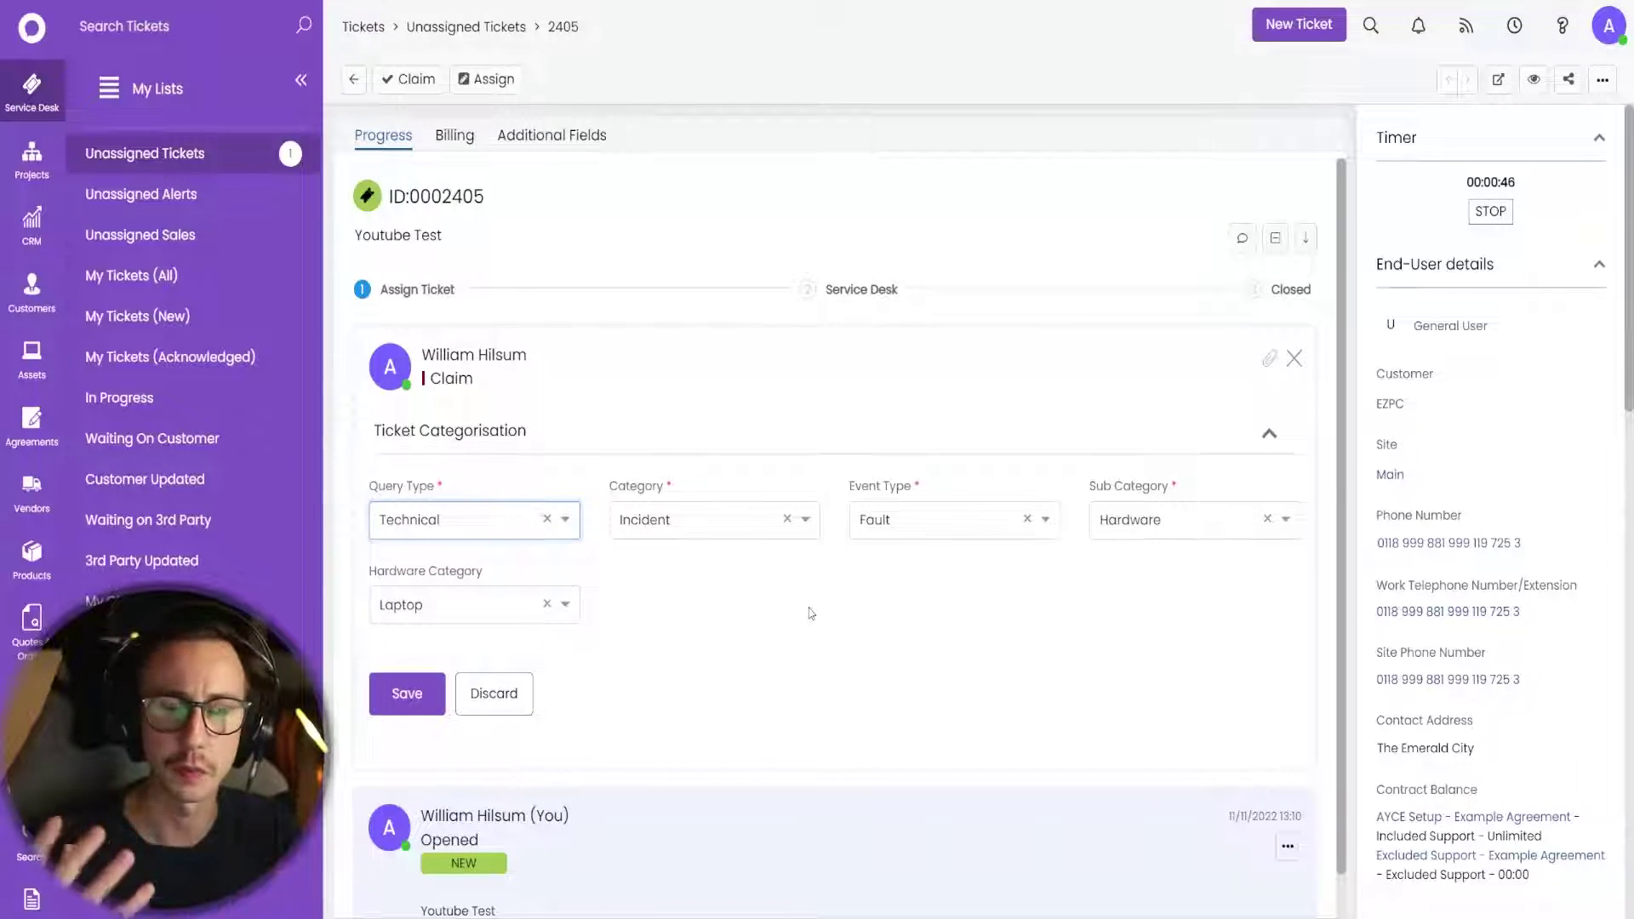
pyautogui.click(409, 698)
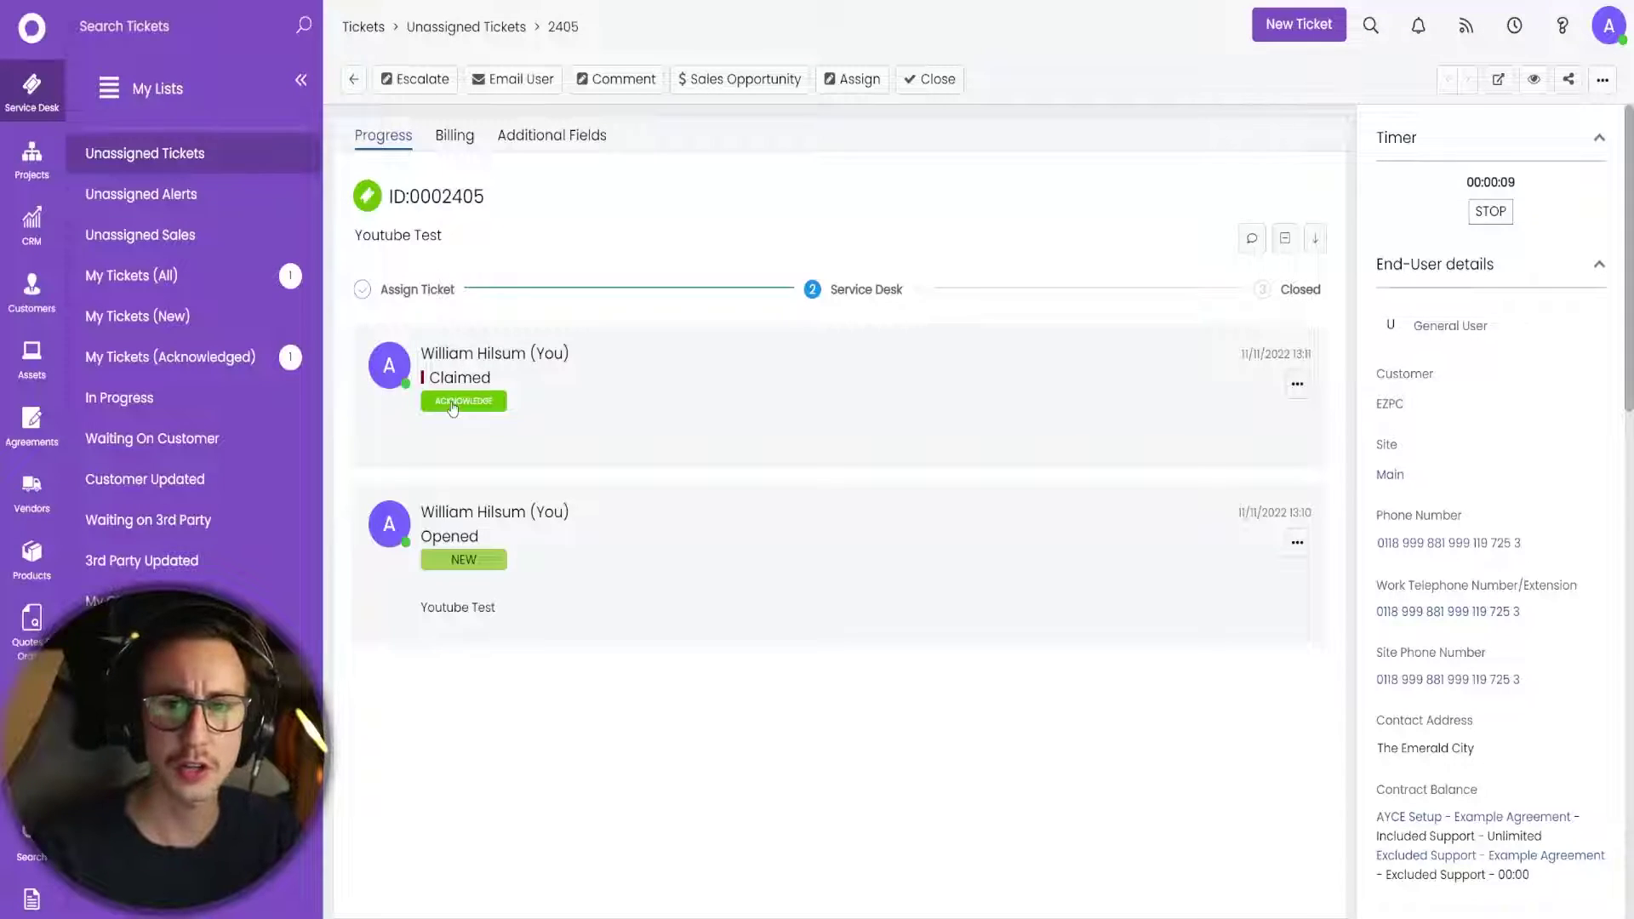
# Go to Configuration > Tickets > Actions.
pyautogui.scroll(-2, 32, 890)
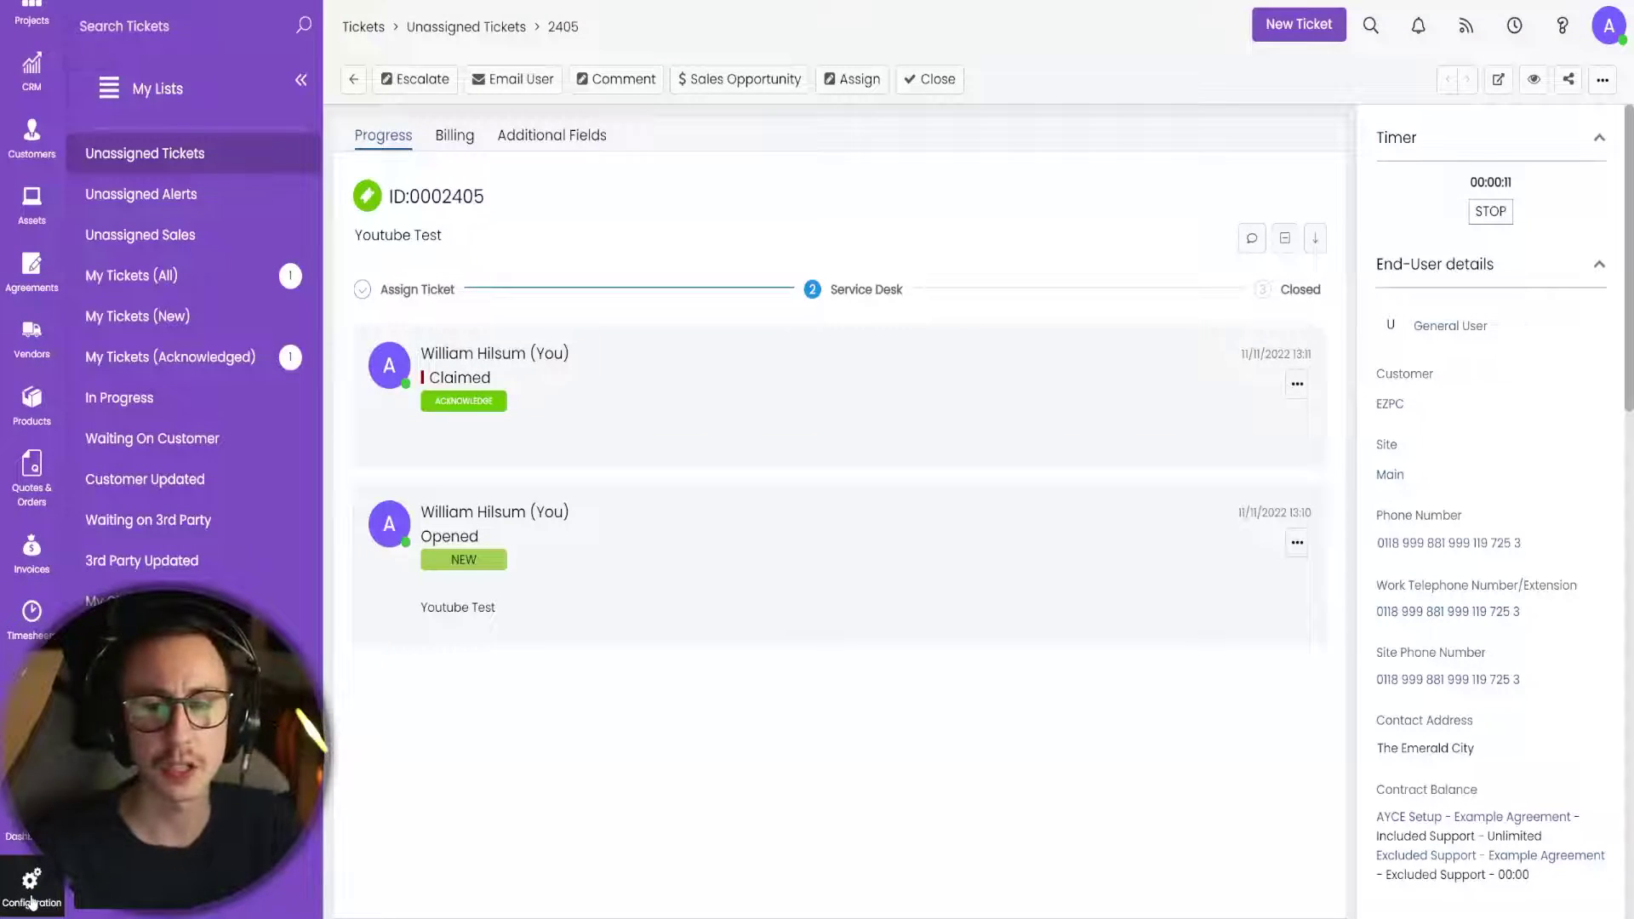
pyautogui.click(32, 889)
pyautogui.click(178, 231)
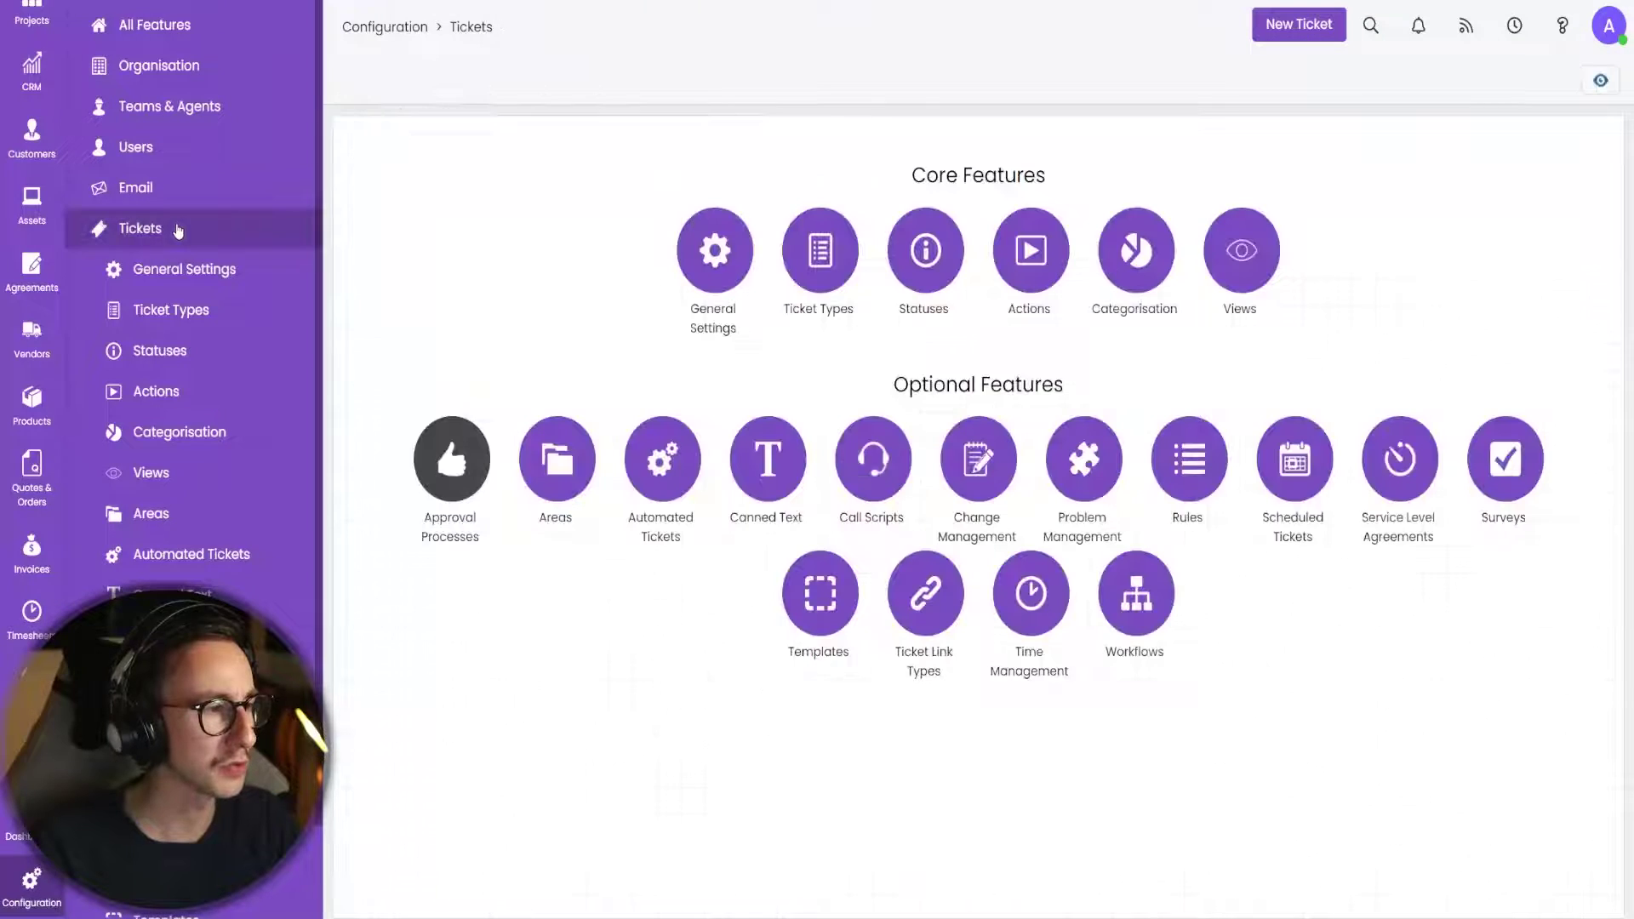
pyautogui.click(232, 400)
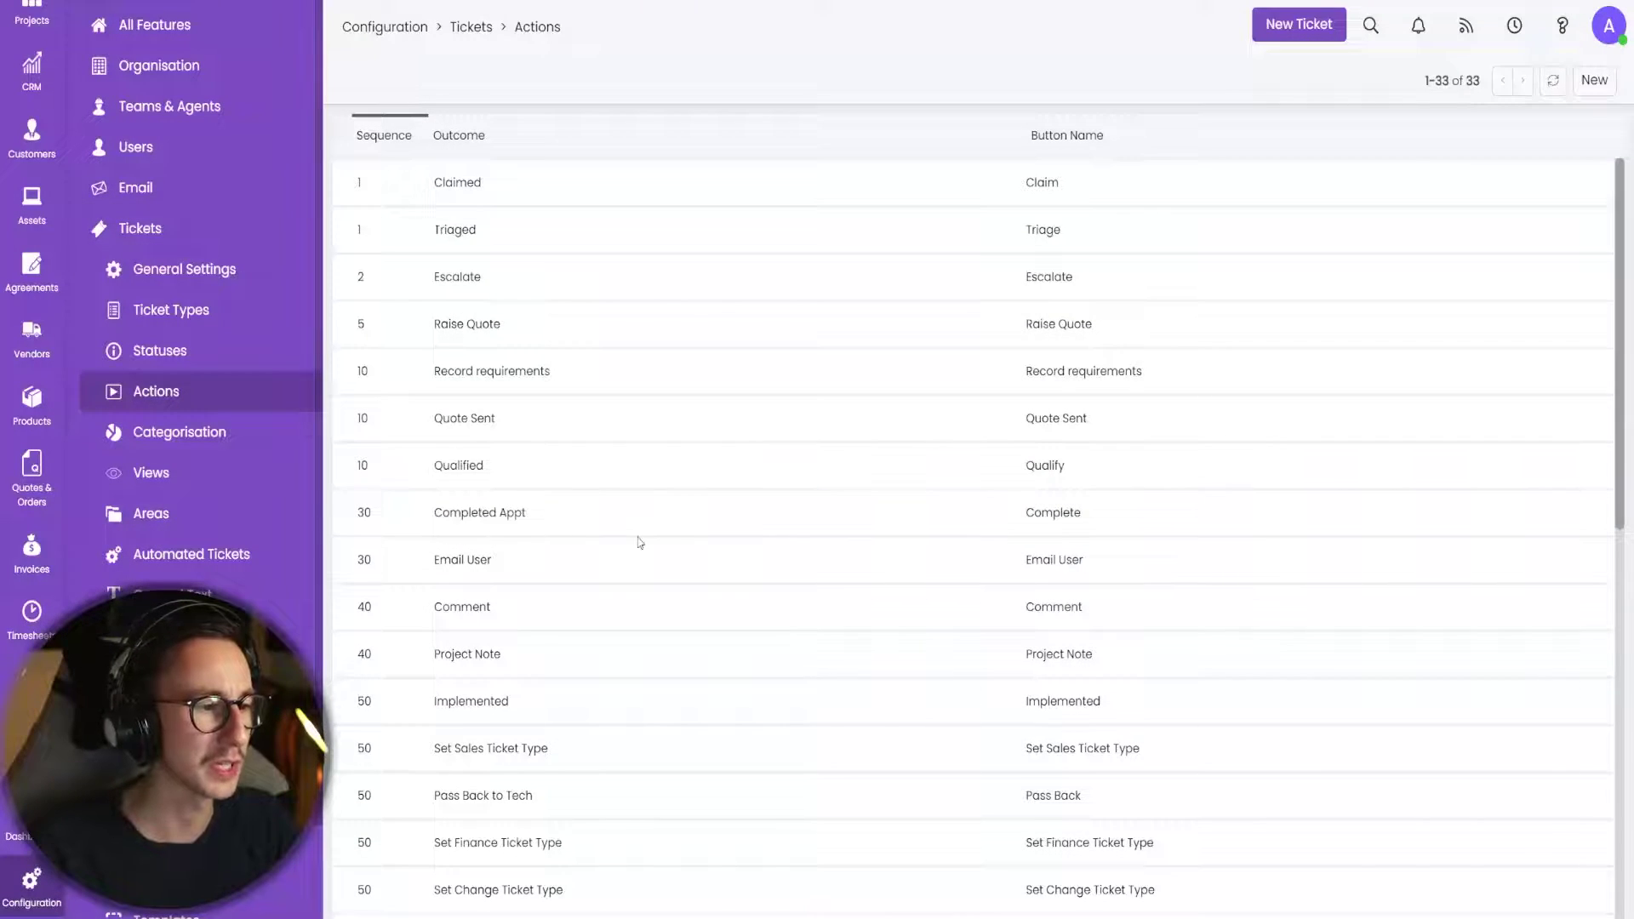
# Delete the Triaged action, confirming with Yes.
pyautogui.scroll(-5, 668, 530)
pyautogui.scroll(5, 668, 530)
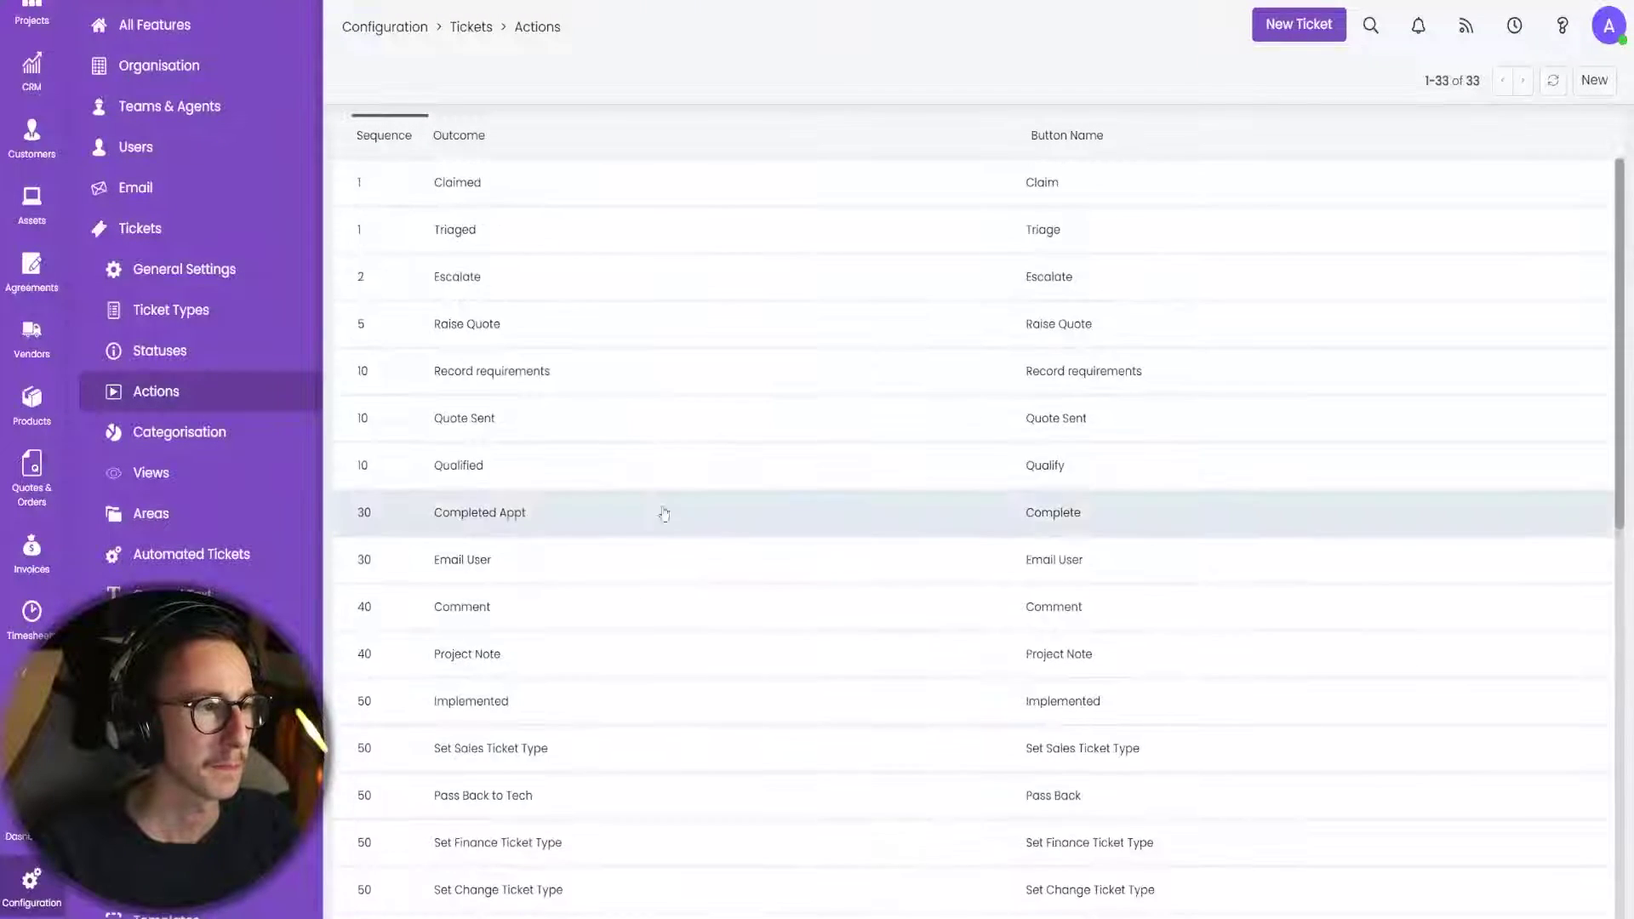
pyautogui.click(517, 230)
pyautogui.click(677, 79)
pyautogui.click(913, 430)
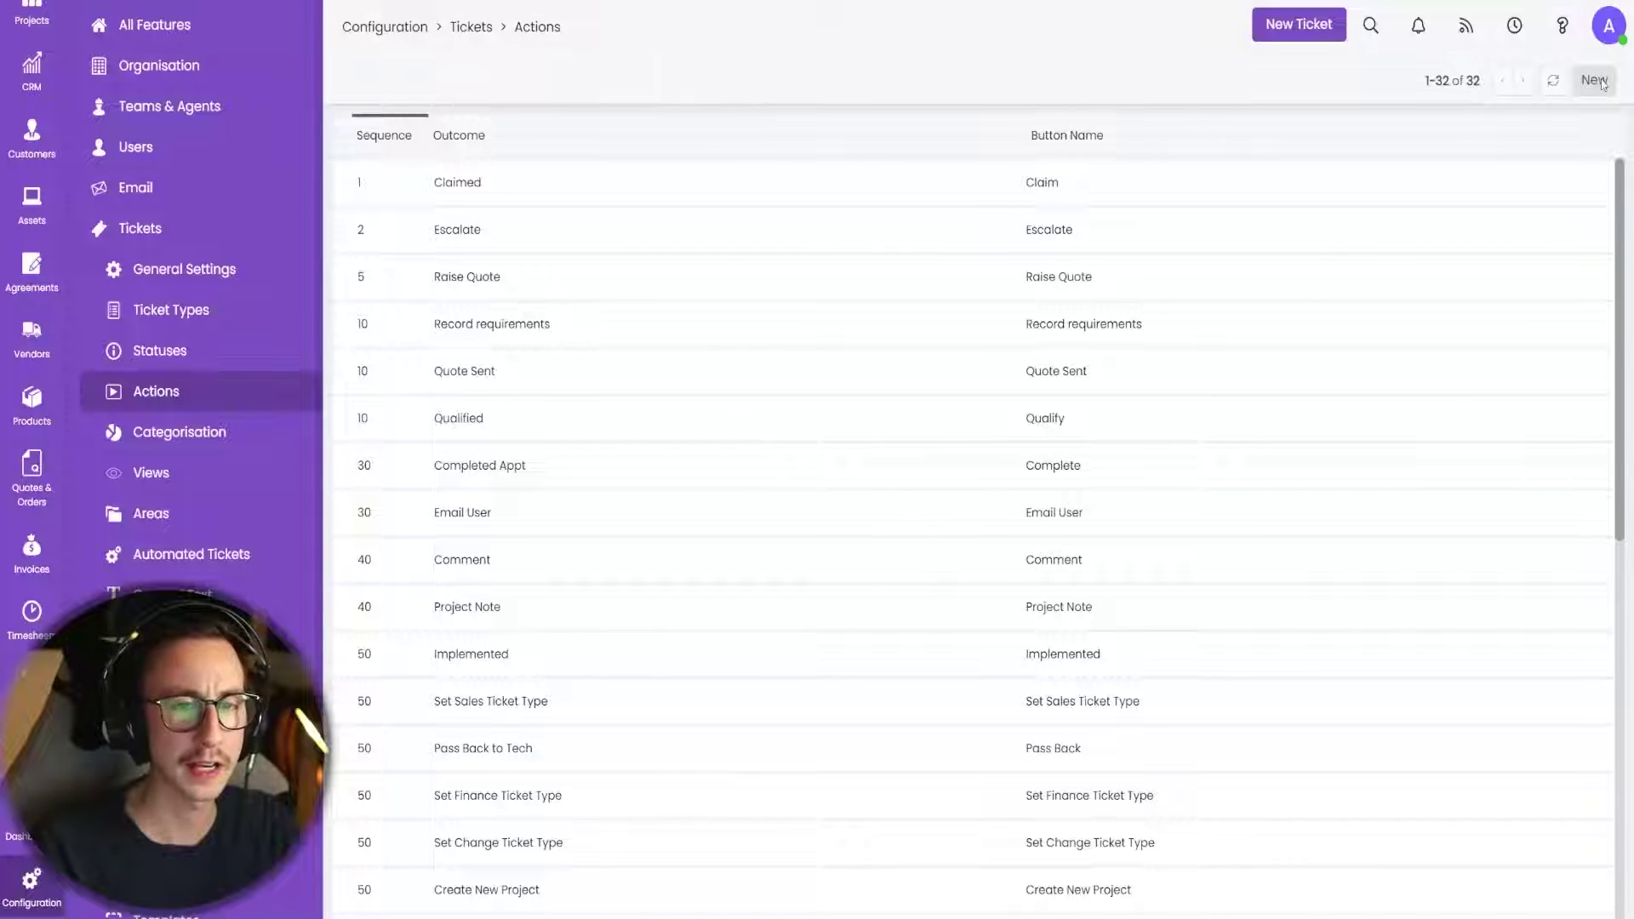
pyautogui.click(1594, 80)
# Name the new action: outcome 'Triaged', button name 'Triage'.
pyautogui.write('Triage')
pyautogui.hotkey('ctrl', 'a')
pyautogui.hotkey('ctrl', 'c')
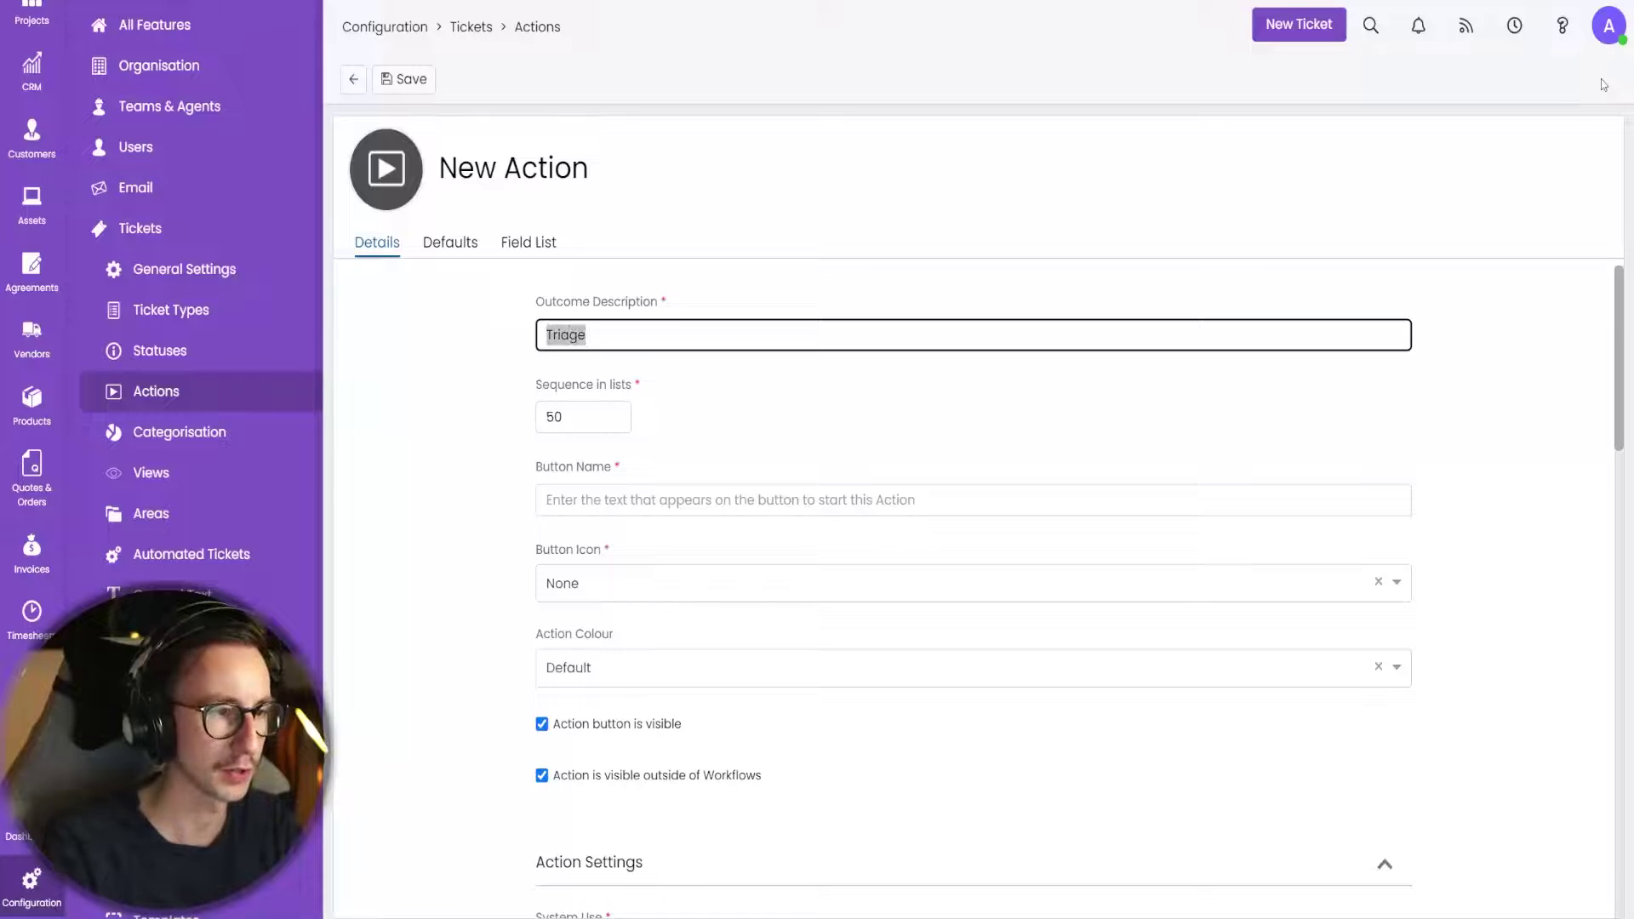
pyautogui.click(809, 499)
pyautogui.hotkey('ctrl', 'v')
pyautogui.doubleClick(738, 333)
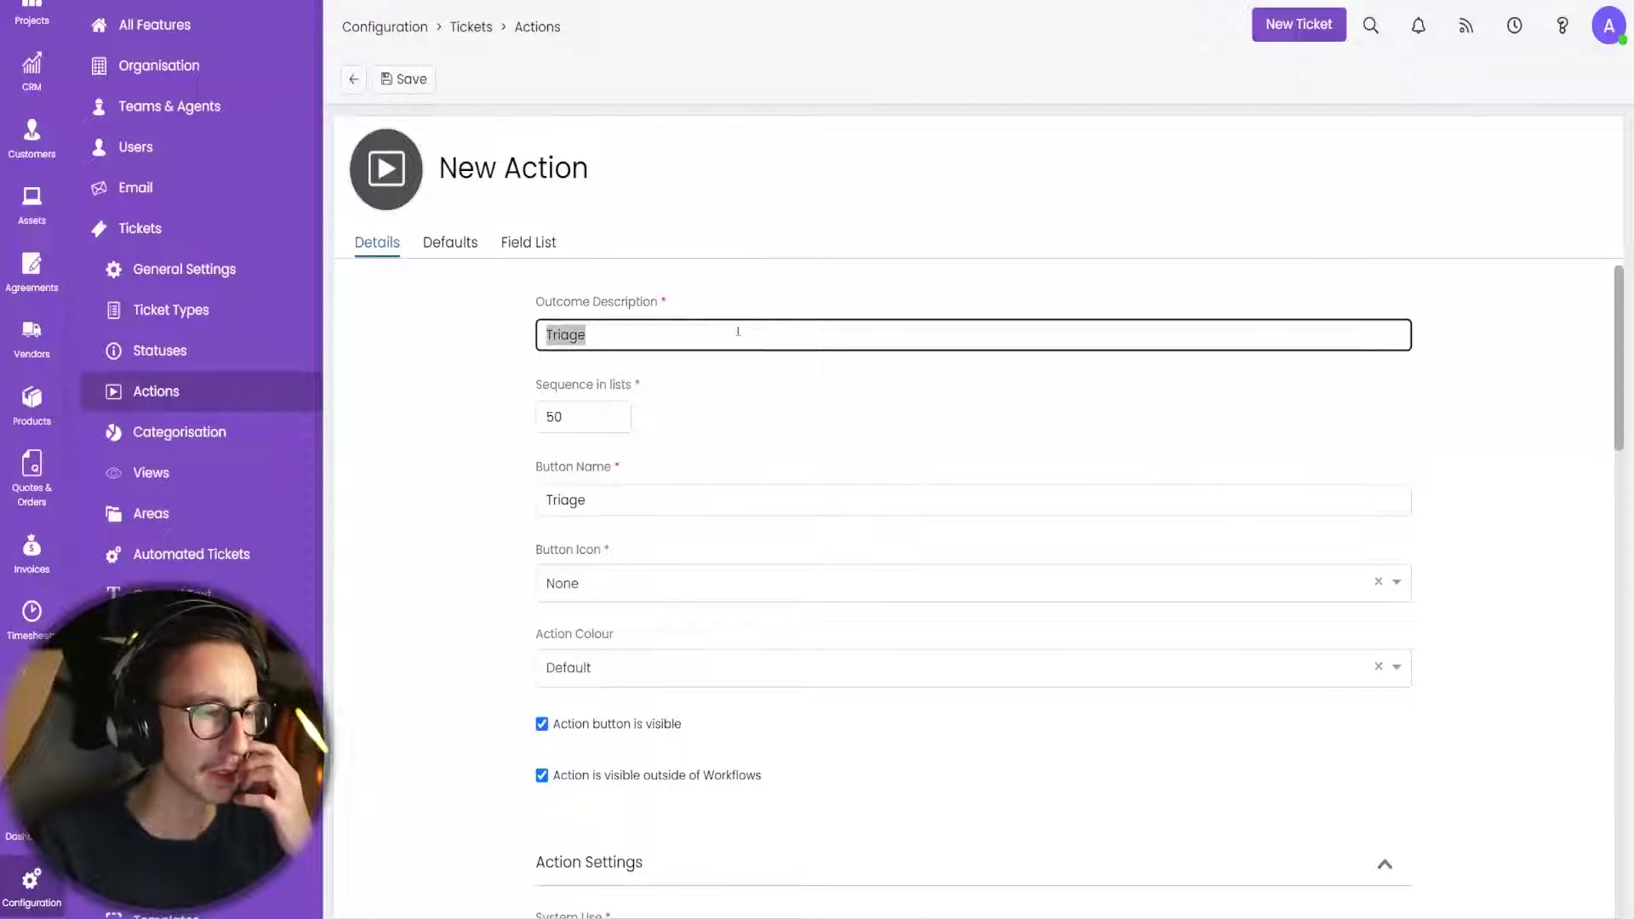
pyautogui.click(795, 342)
pyautogui.write('d')
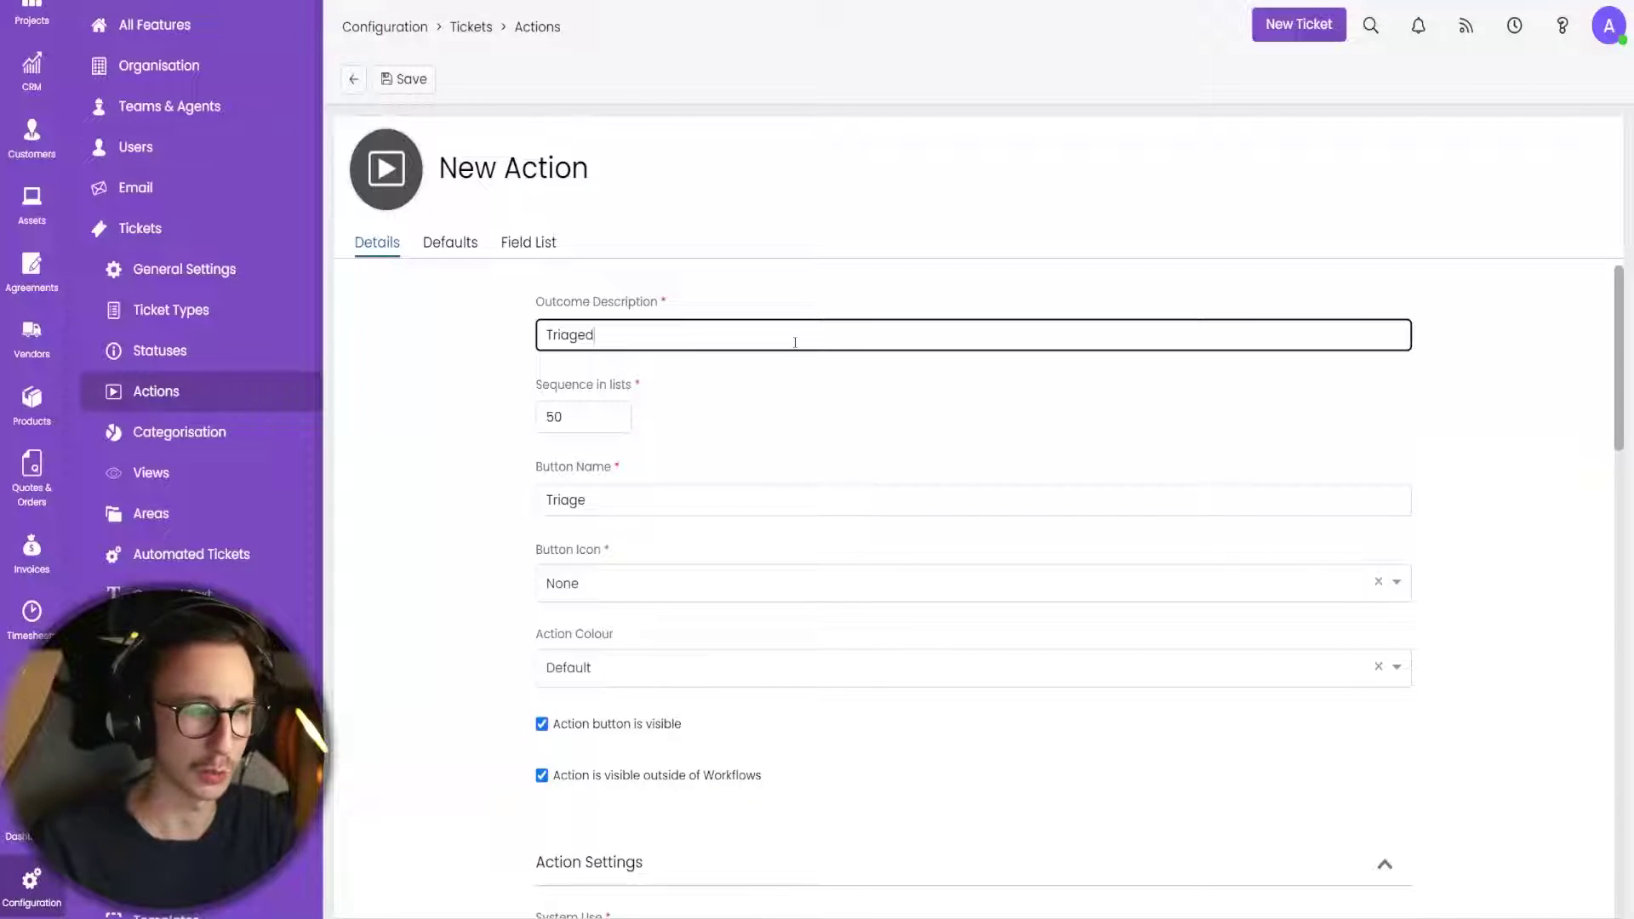
# Change Sequence in lists from 50 to 1.
pyautogui.press('Tab')
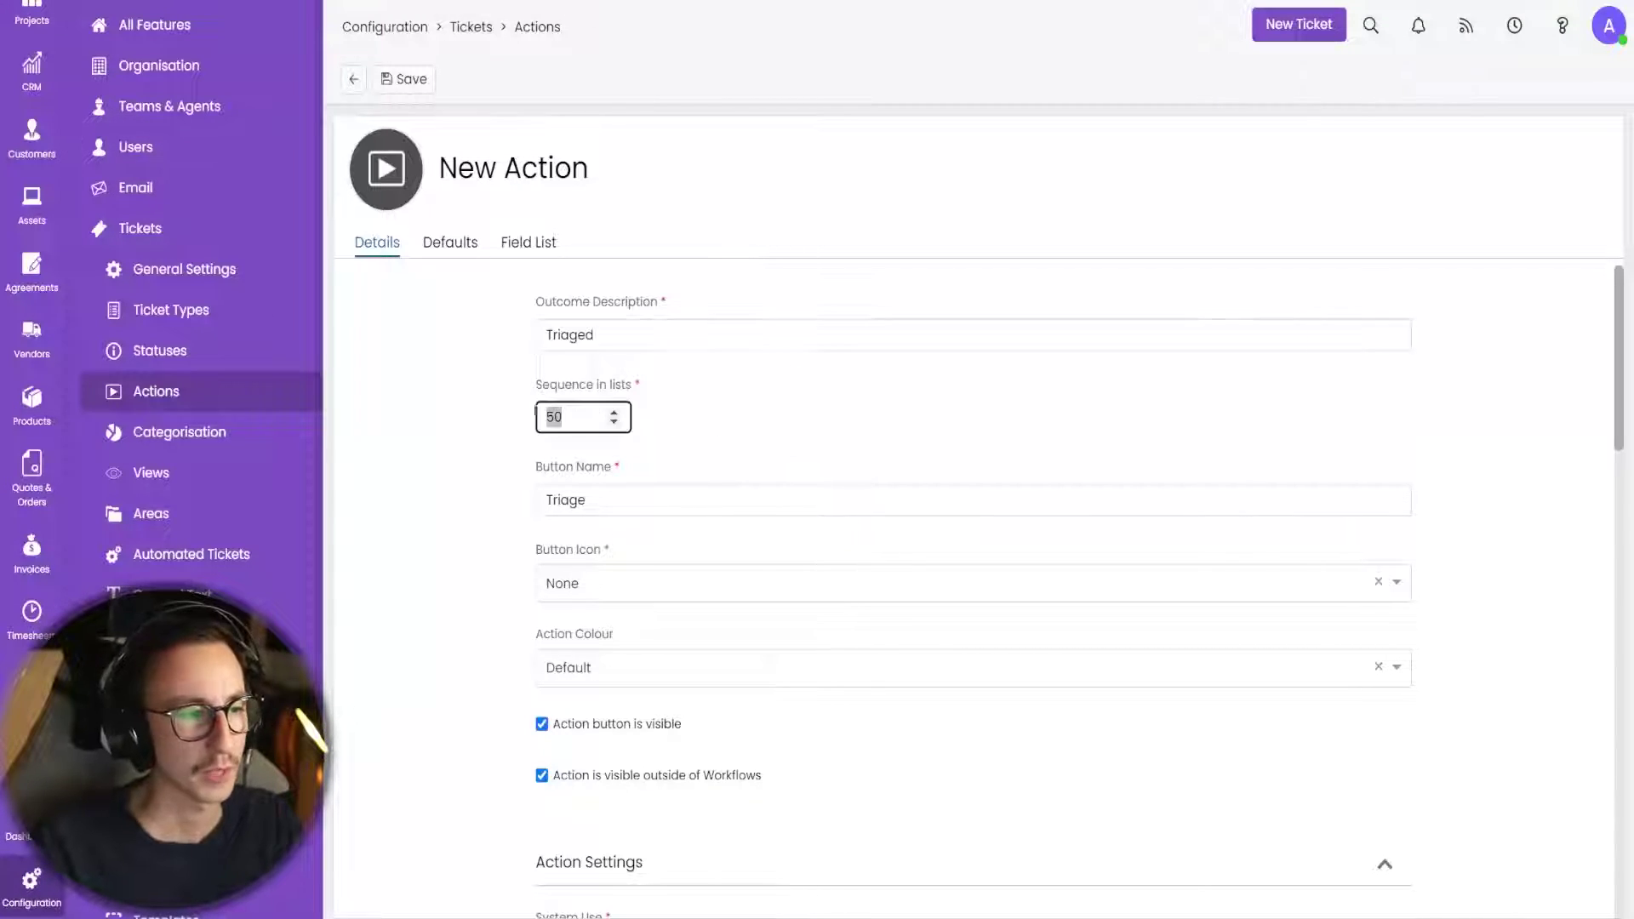
pyautogui.click(626, 508)
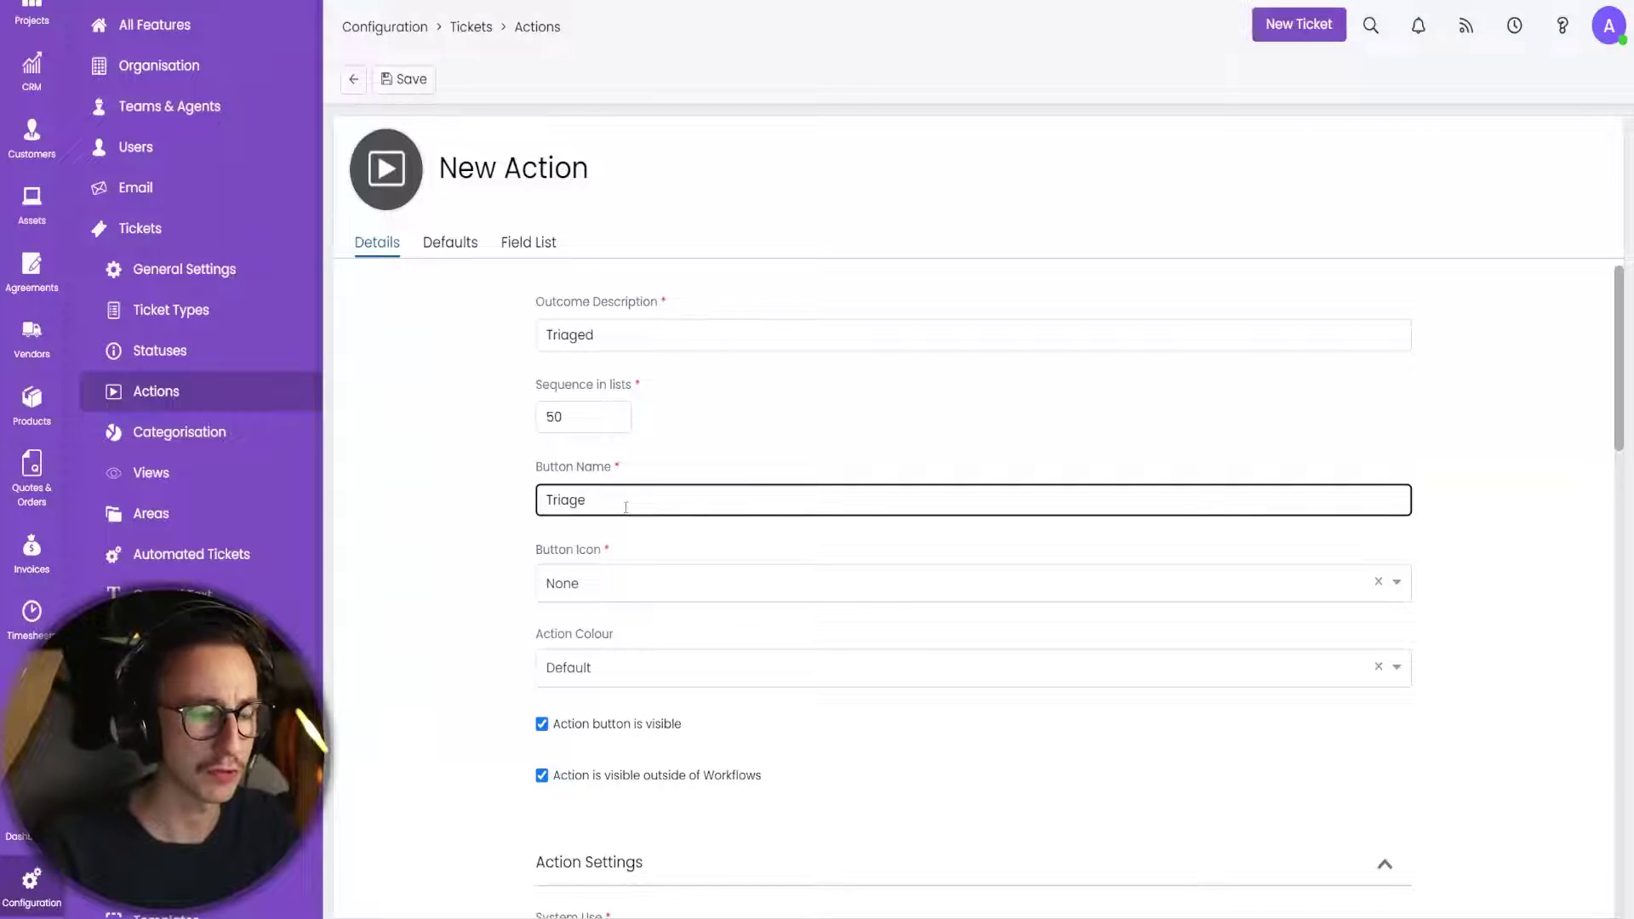
pyautogui.hotkey('shift', 'Tab')
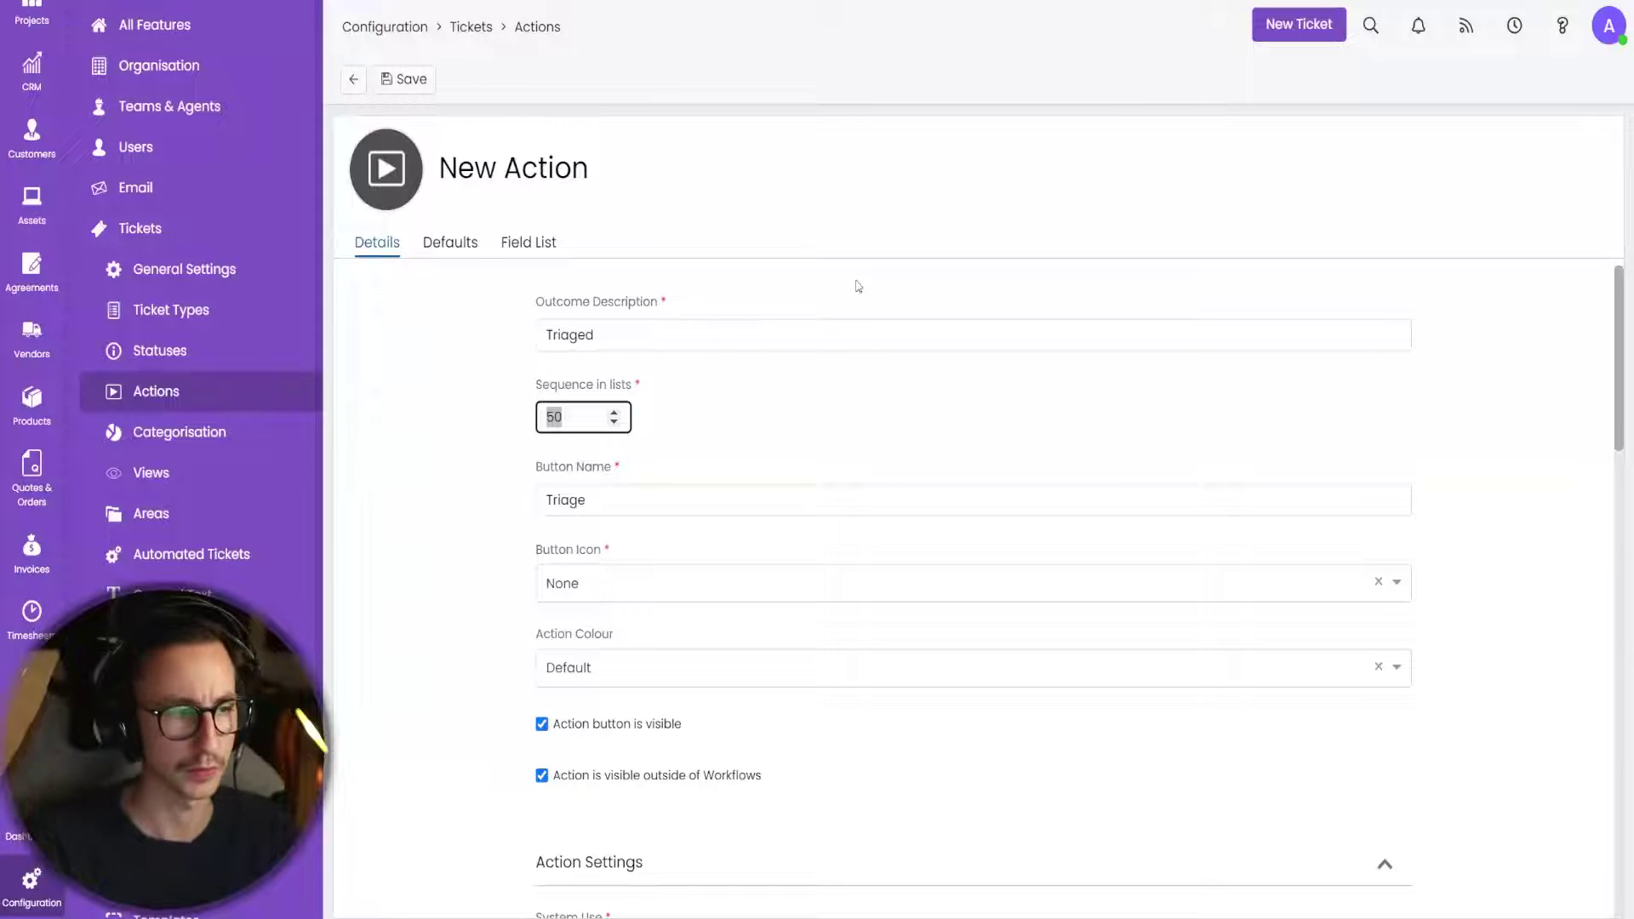
pyautogui.write('1')
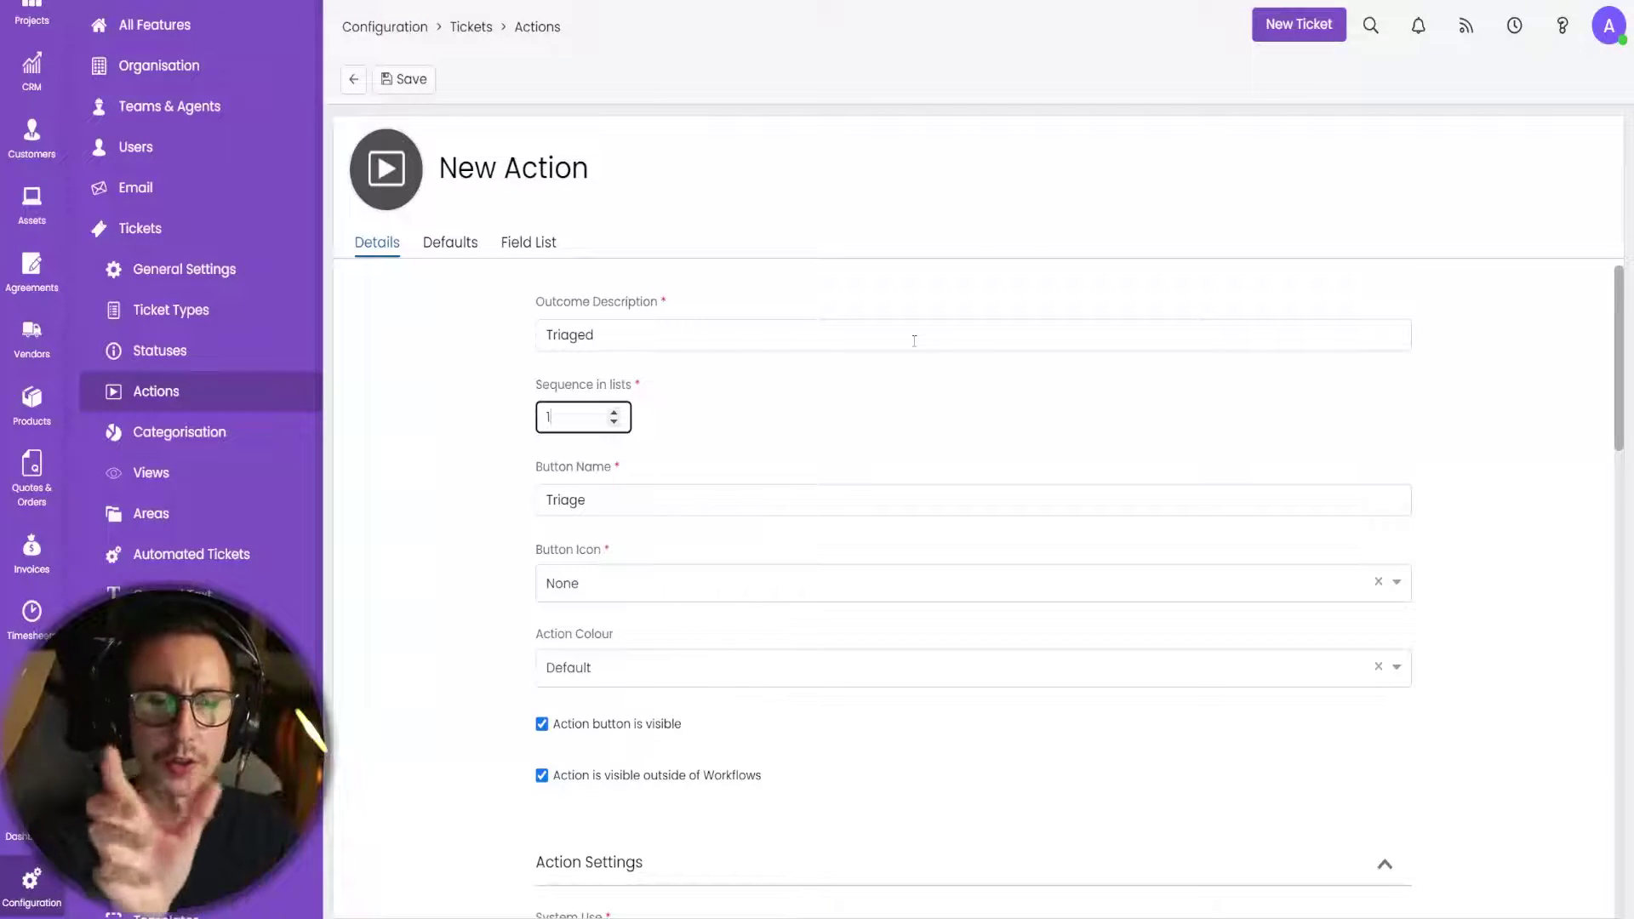
# Set the Triage action's button icon to 'cloud'.
pyautogui.click(913, 410)
pyautogui.scroll(-2, 913, 409)
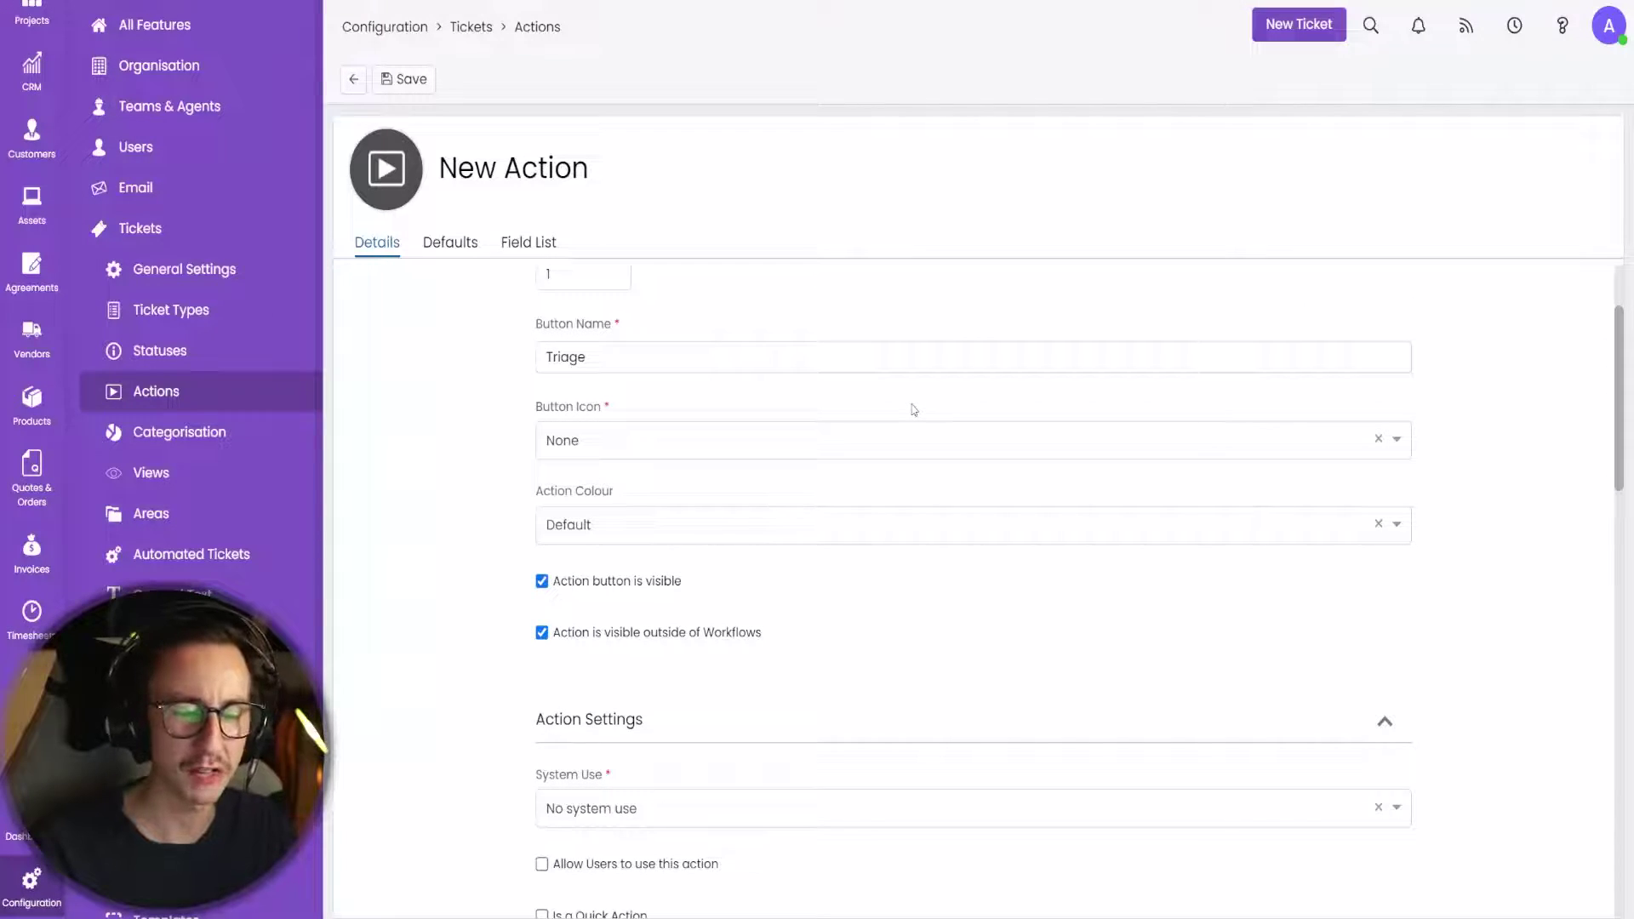
pyautogui.click(847, 447)
pyautogui.scroll(-10, 821, 547)
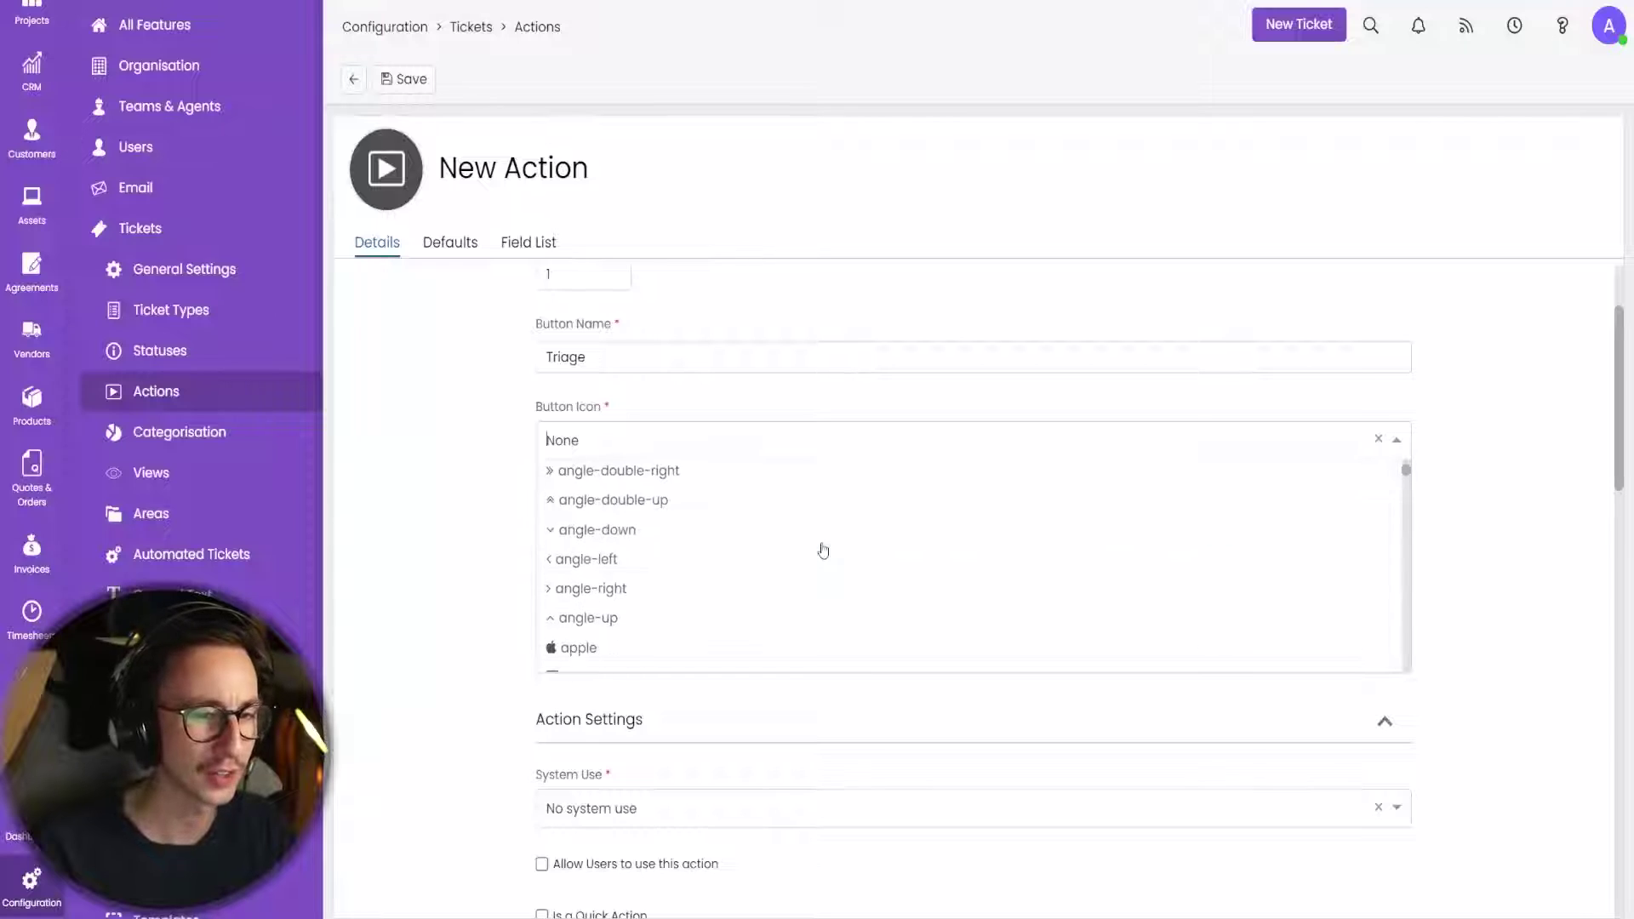
pyautogui.scroll(-10, 823, 550)
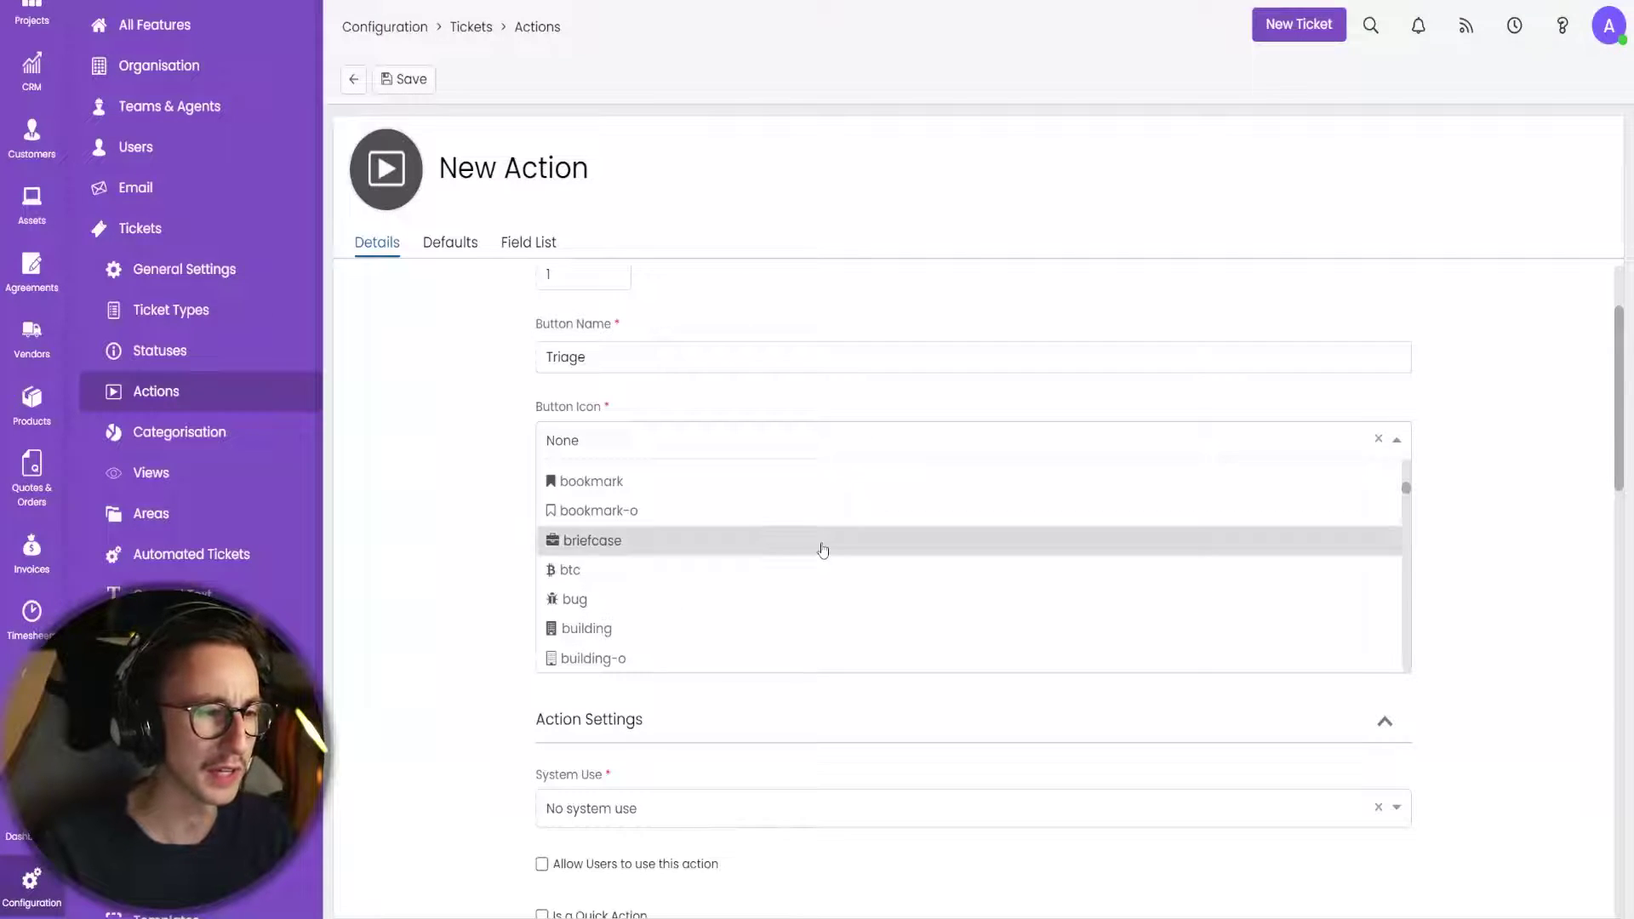
pyautogui.scroll(-10, 823, 550)
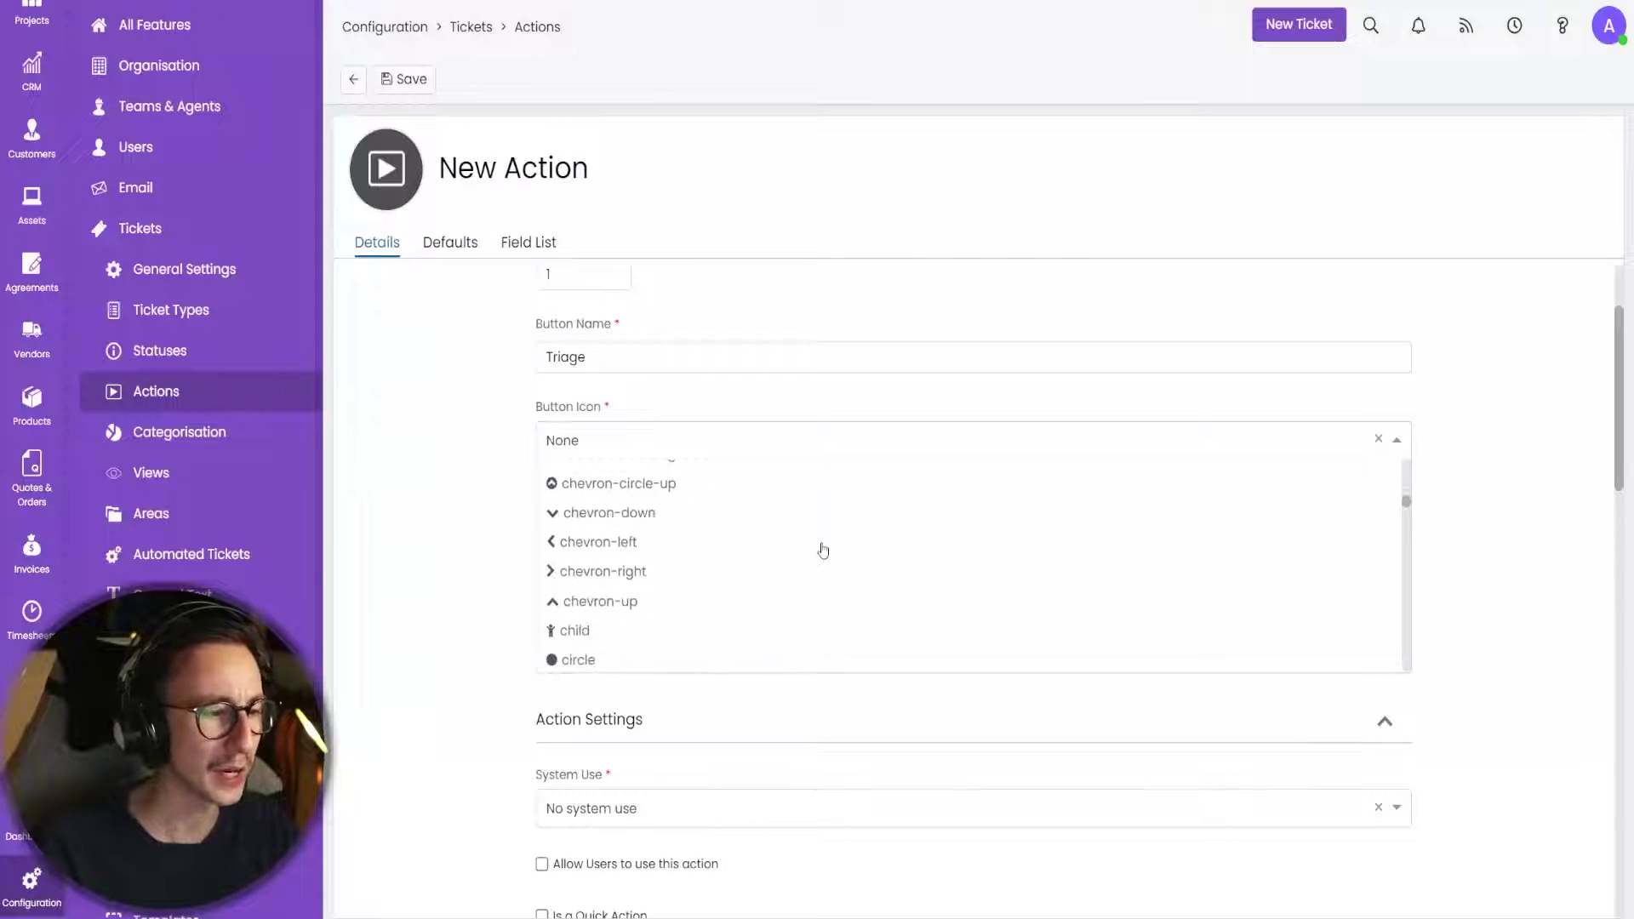
pyautogui.scroll(-5, 823, 550)
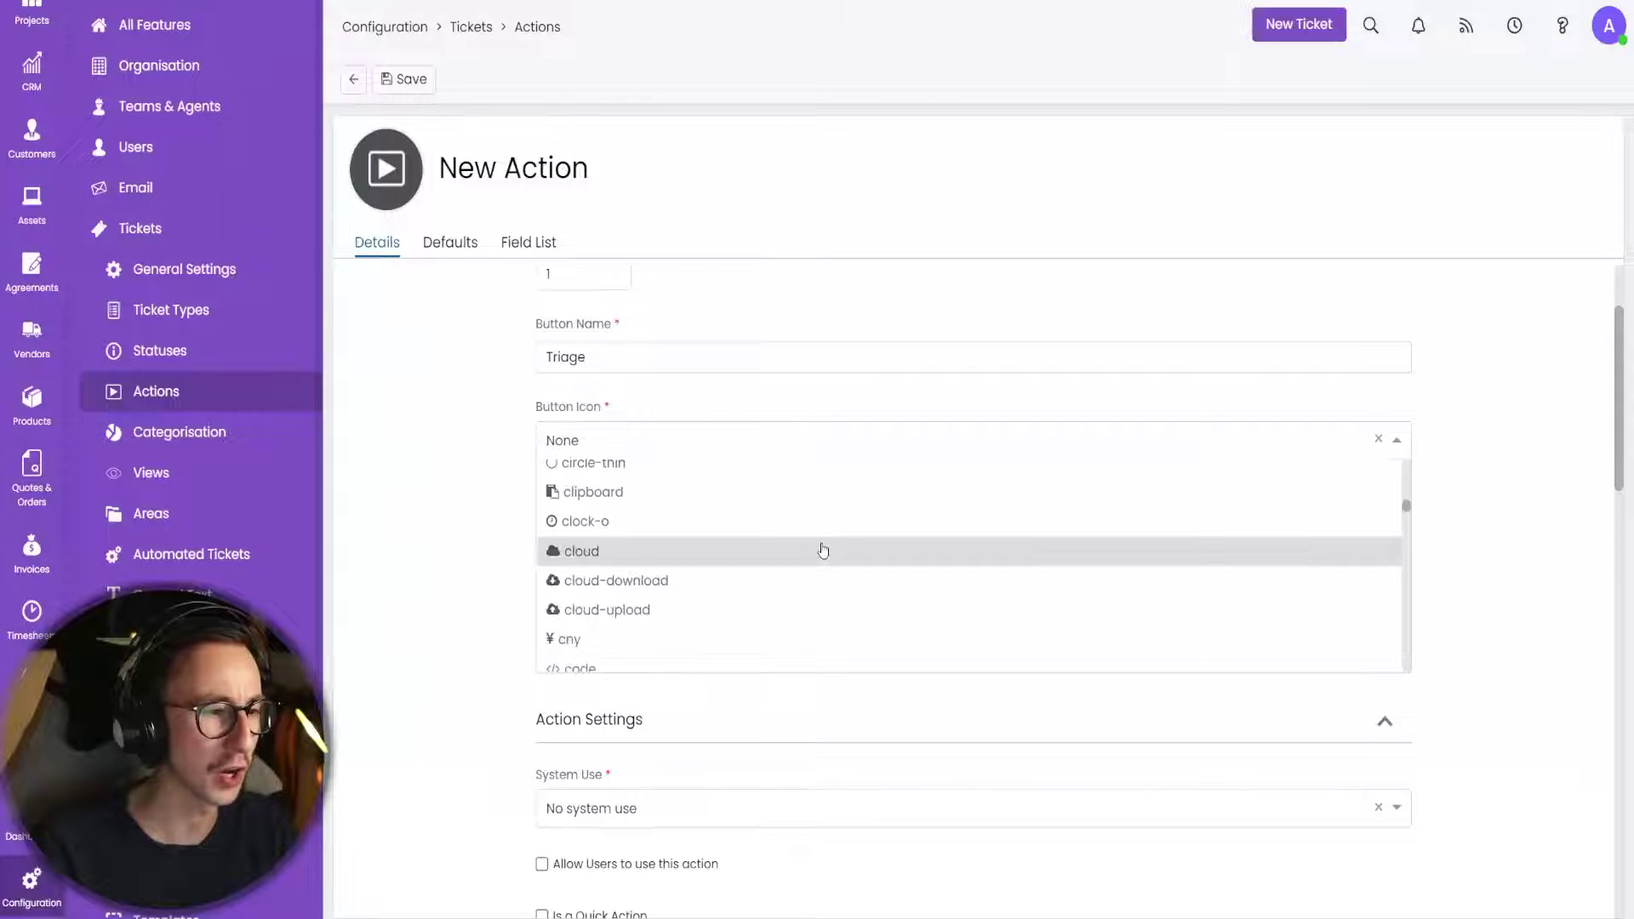
pyautogui.scroll(-1, 823, 550)
pyautogui.click(823, 481)
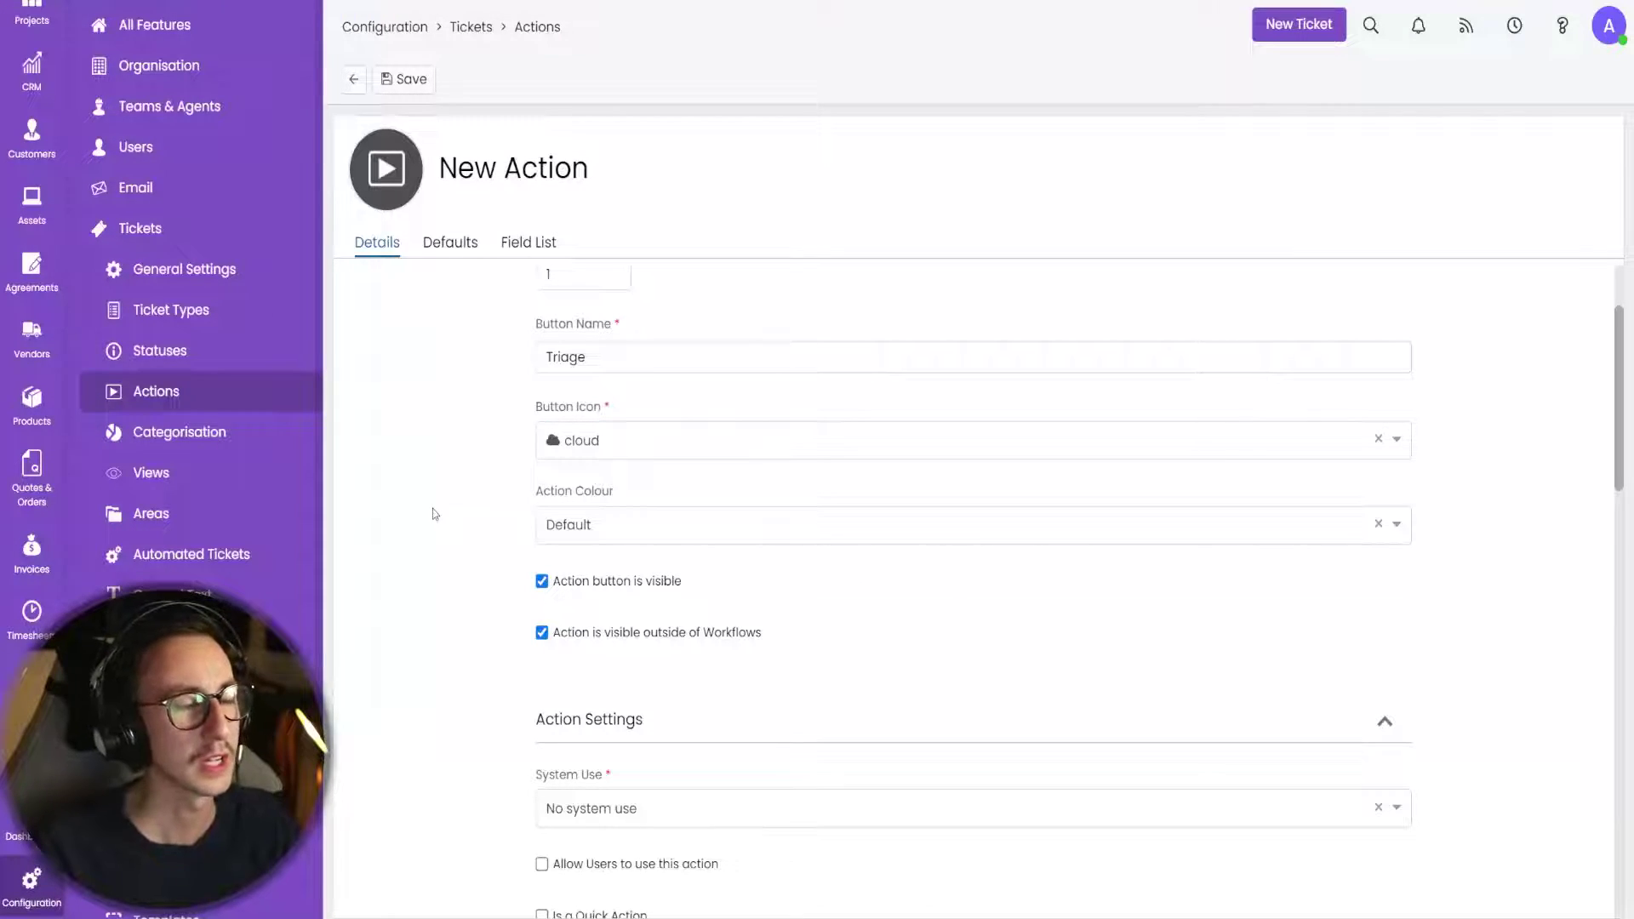
# Untick 'Action is visible outside of Workflows'.
pyautogui.moveTo(740, 592); pyautogui.dragTo(482, 566)
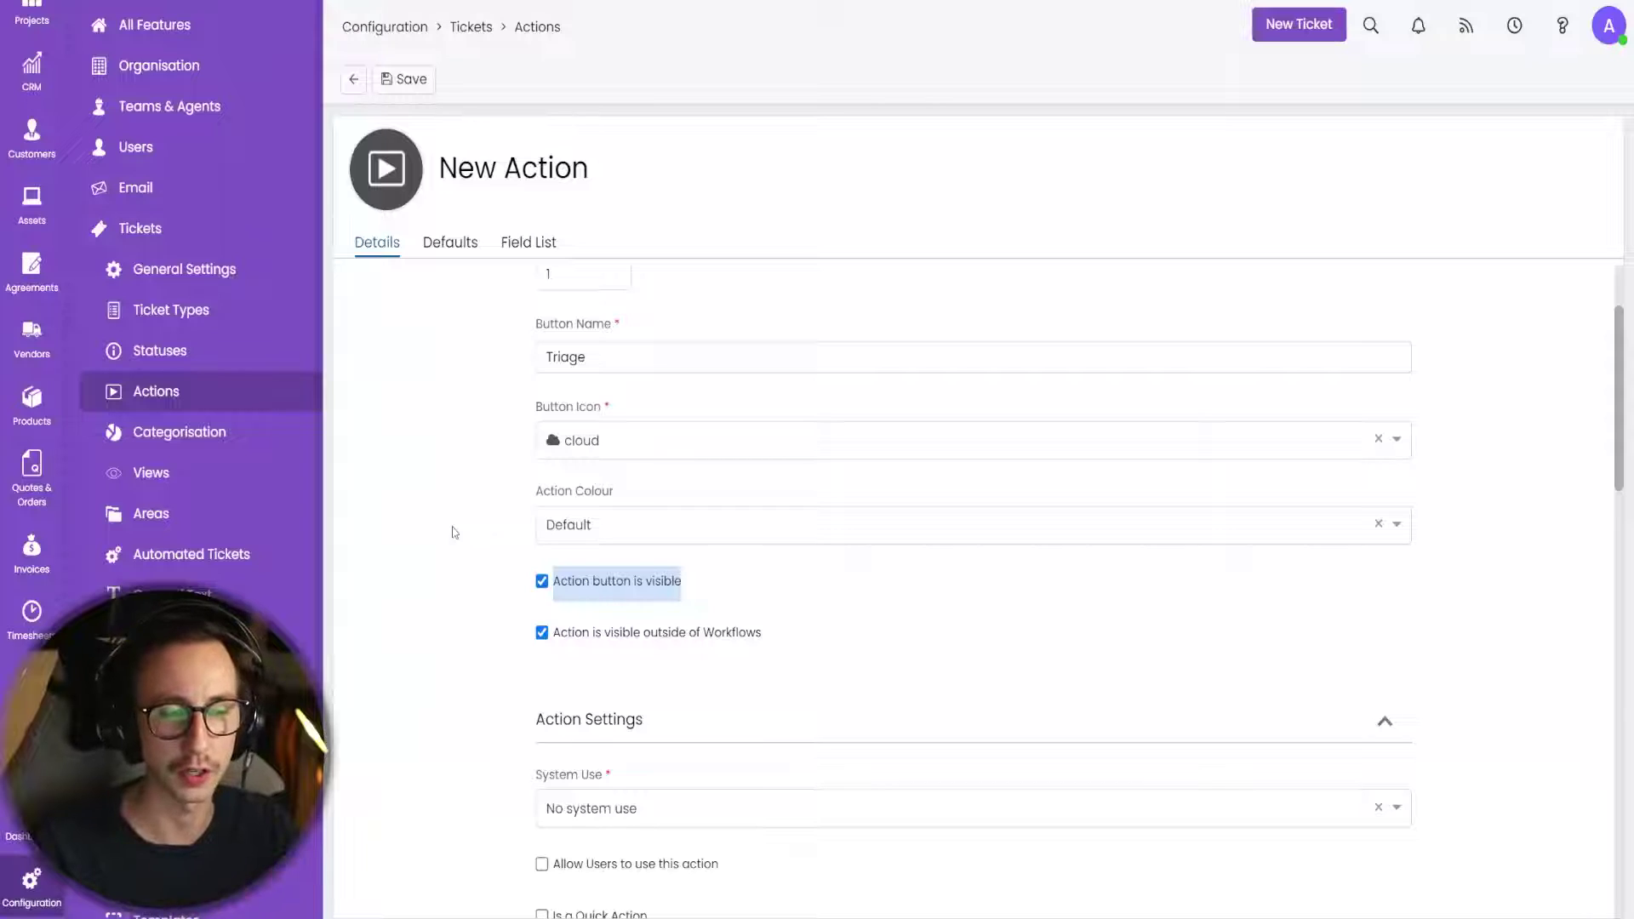
pyautogui.scroll(-1, 846, 599)
pyautogui.moveTo(832, 579); pyautogui.dragTo(549, 569)
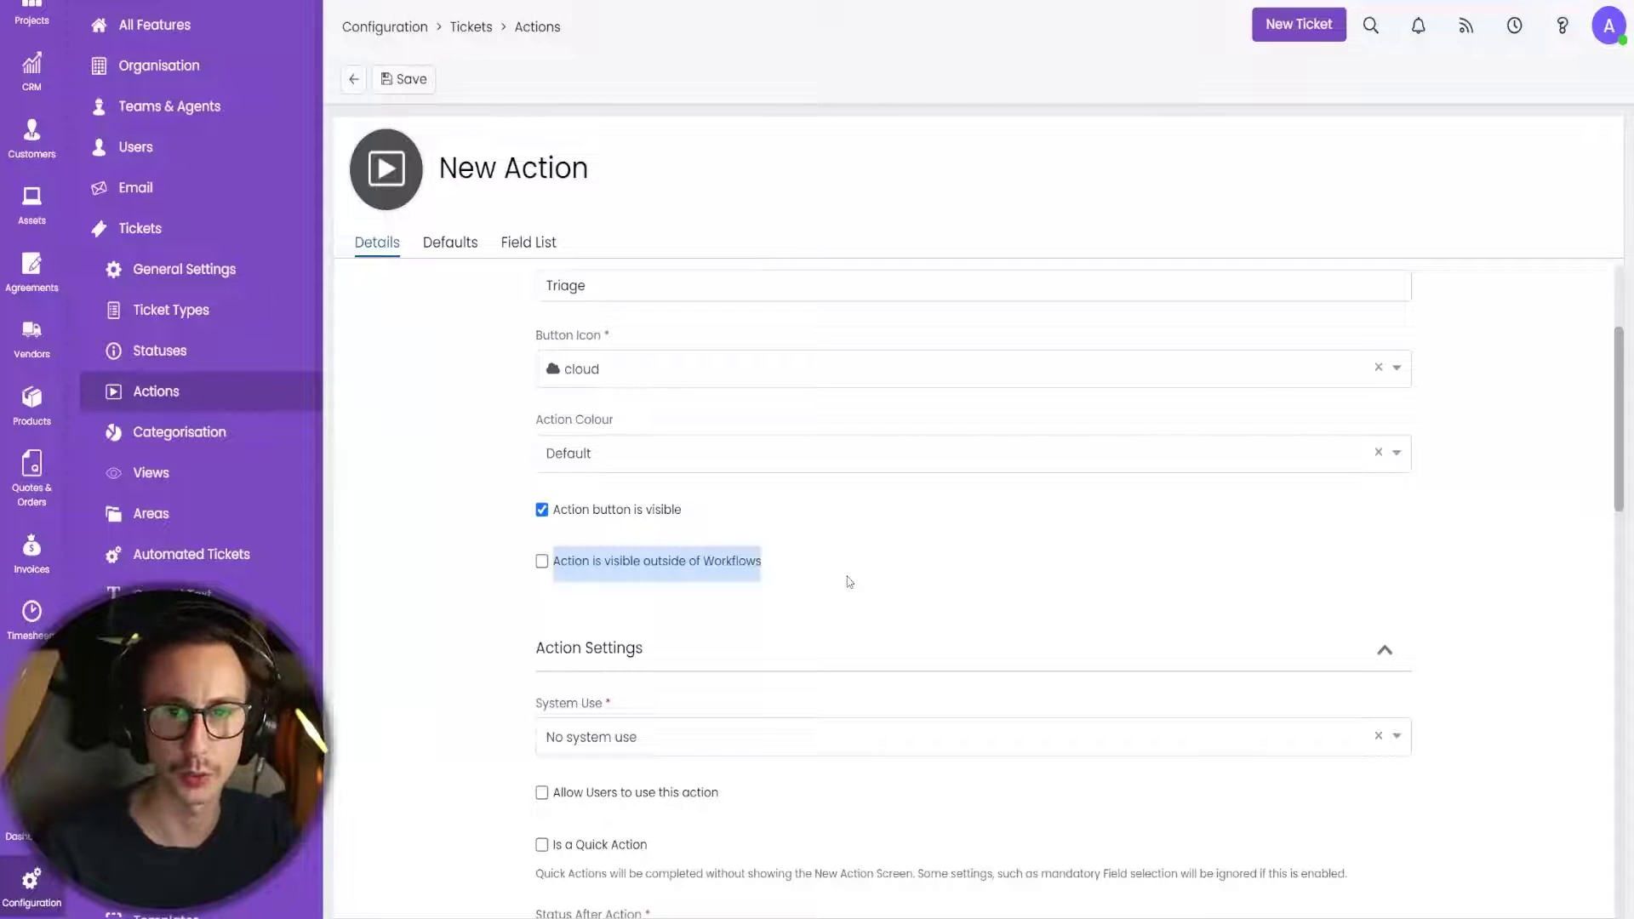
pyautogui.scroll(-3, 849, 578)
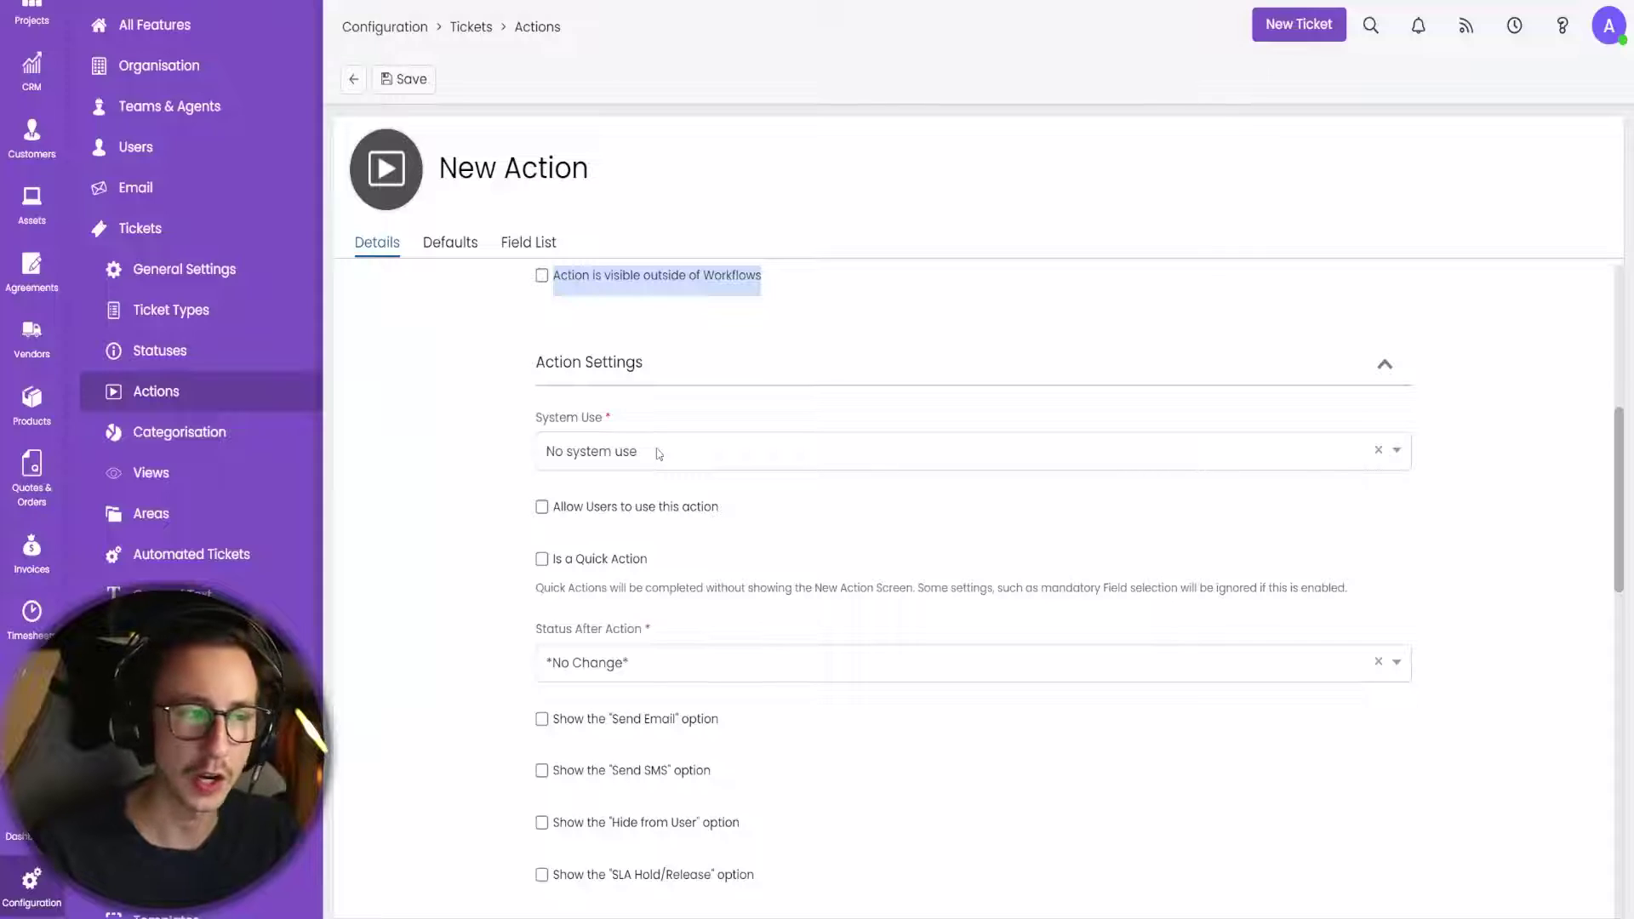
pyautogui.click(659, 452)
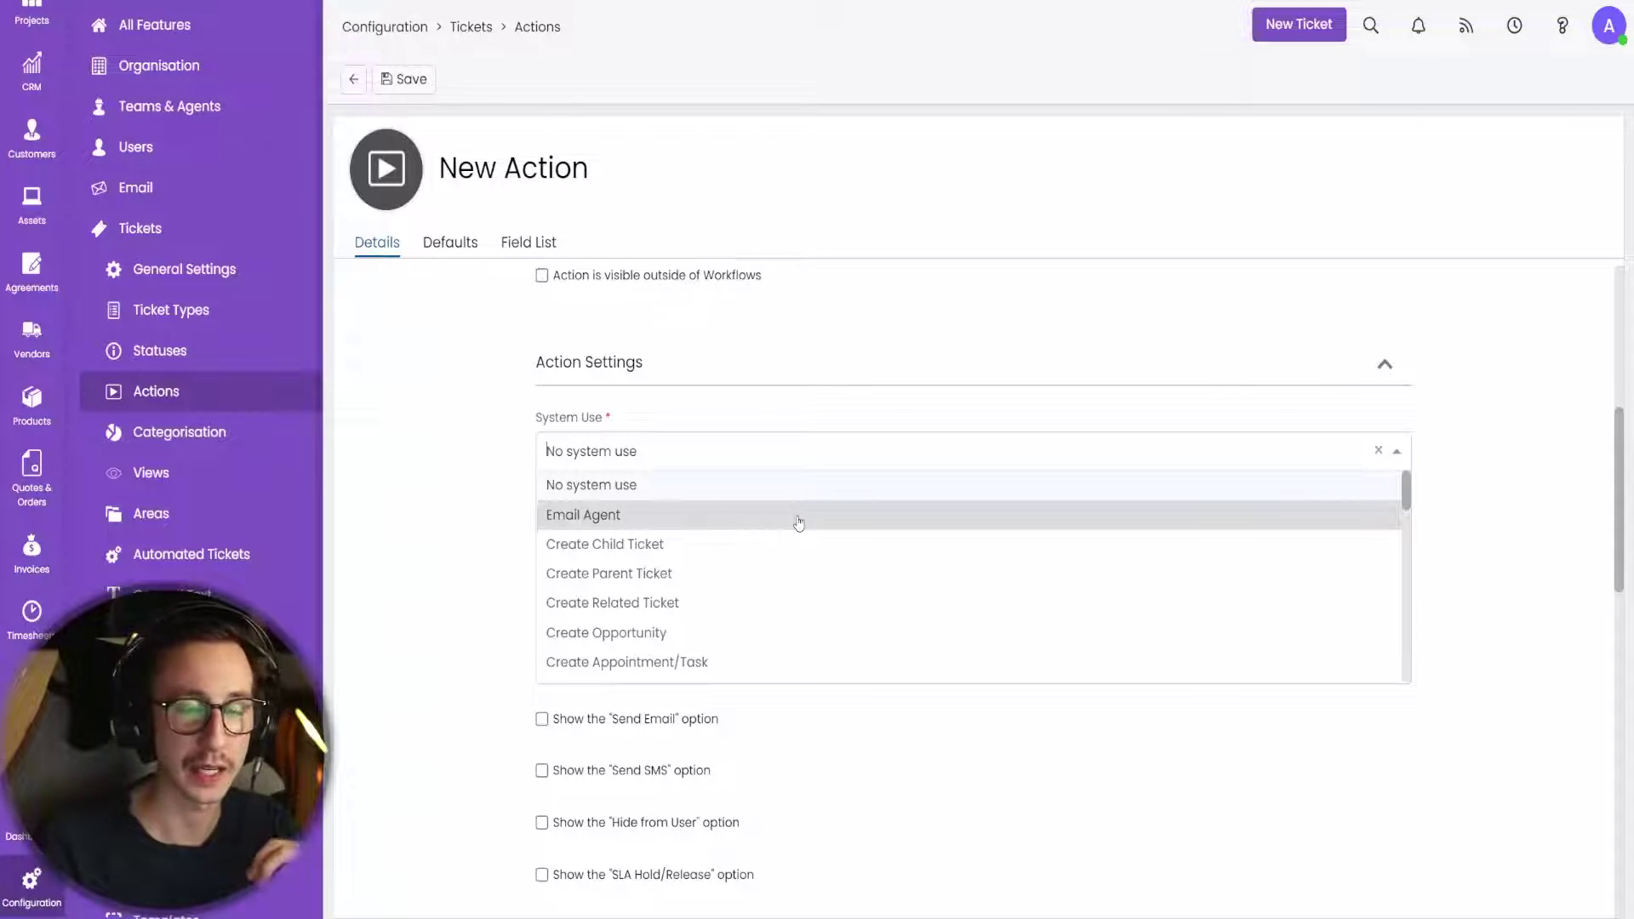
pyautogui.scroll(-1, 798, 523)
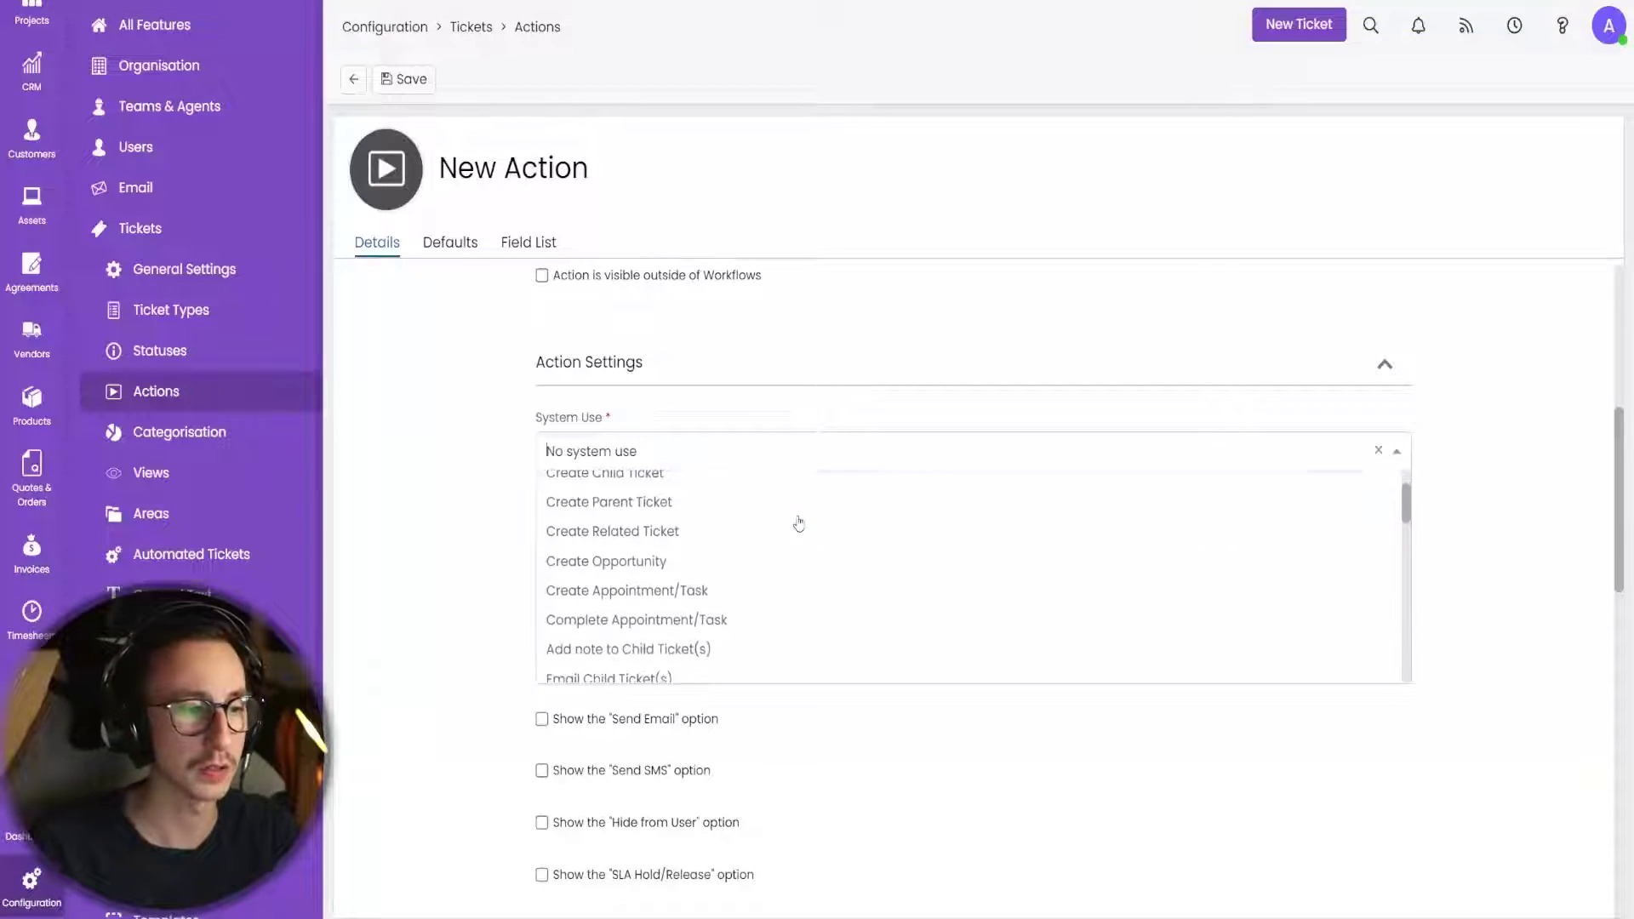
pyautogui.scroll(-3, 764, 511)
pyautogui.scroll(-2, 765, 511)
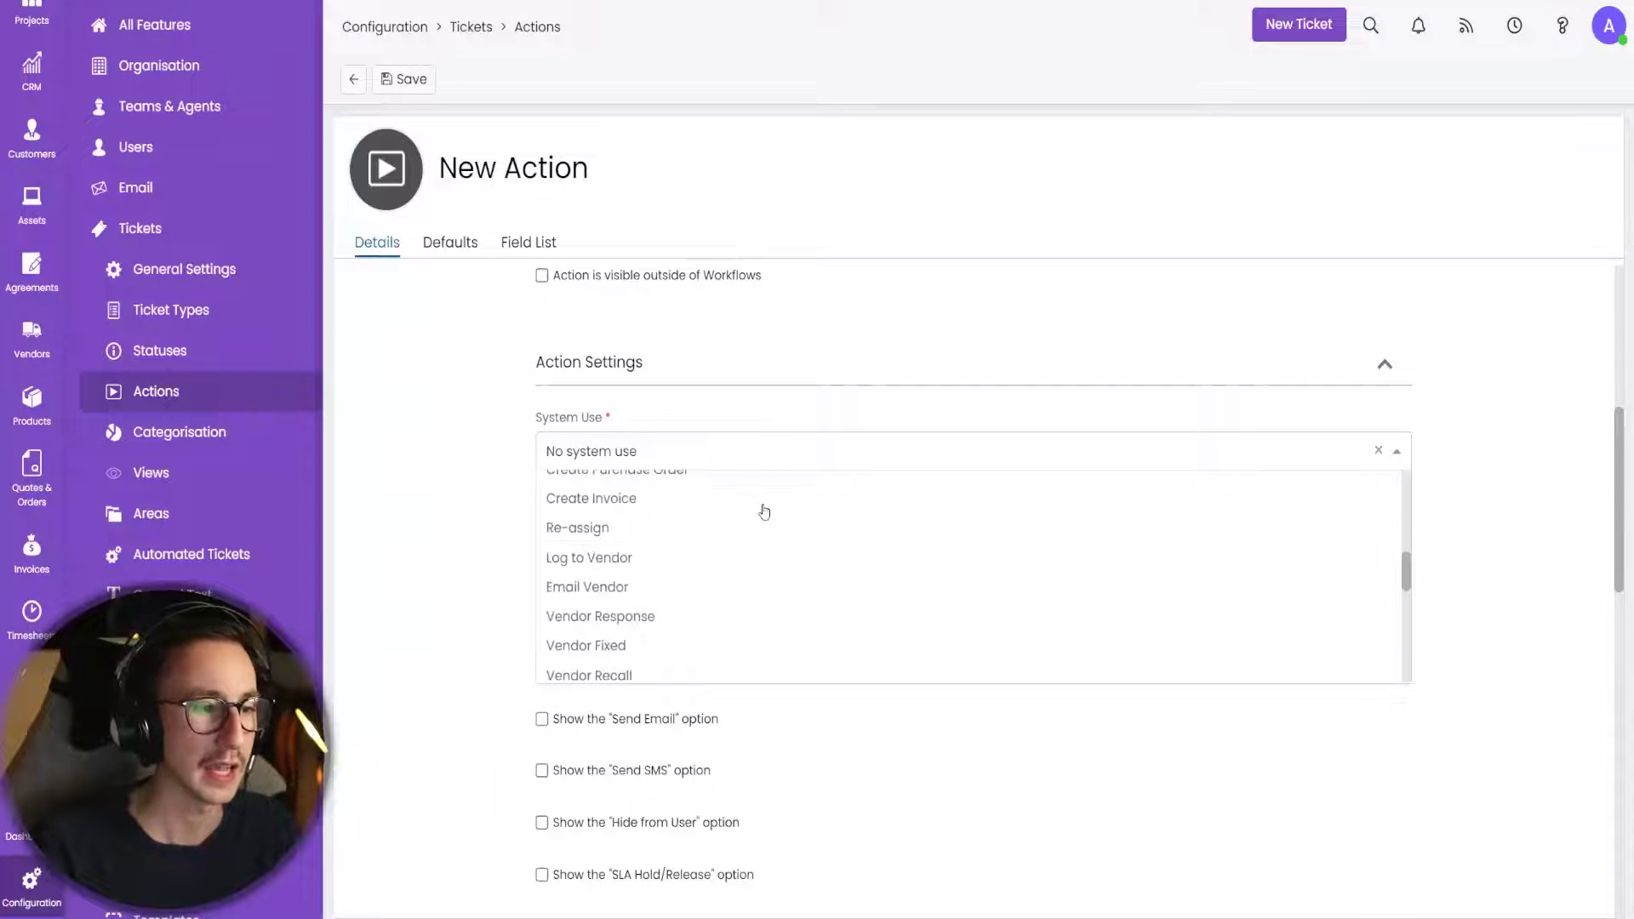
pyautogui.scroll(-1, 784, 528)
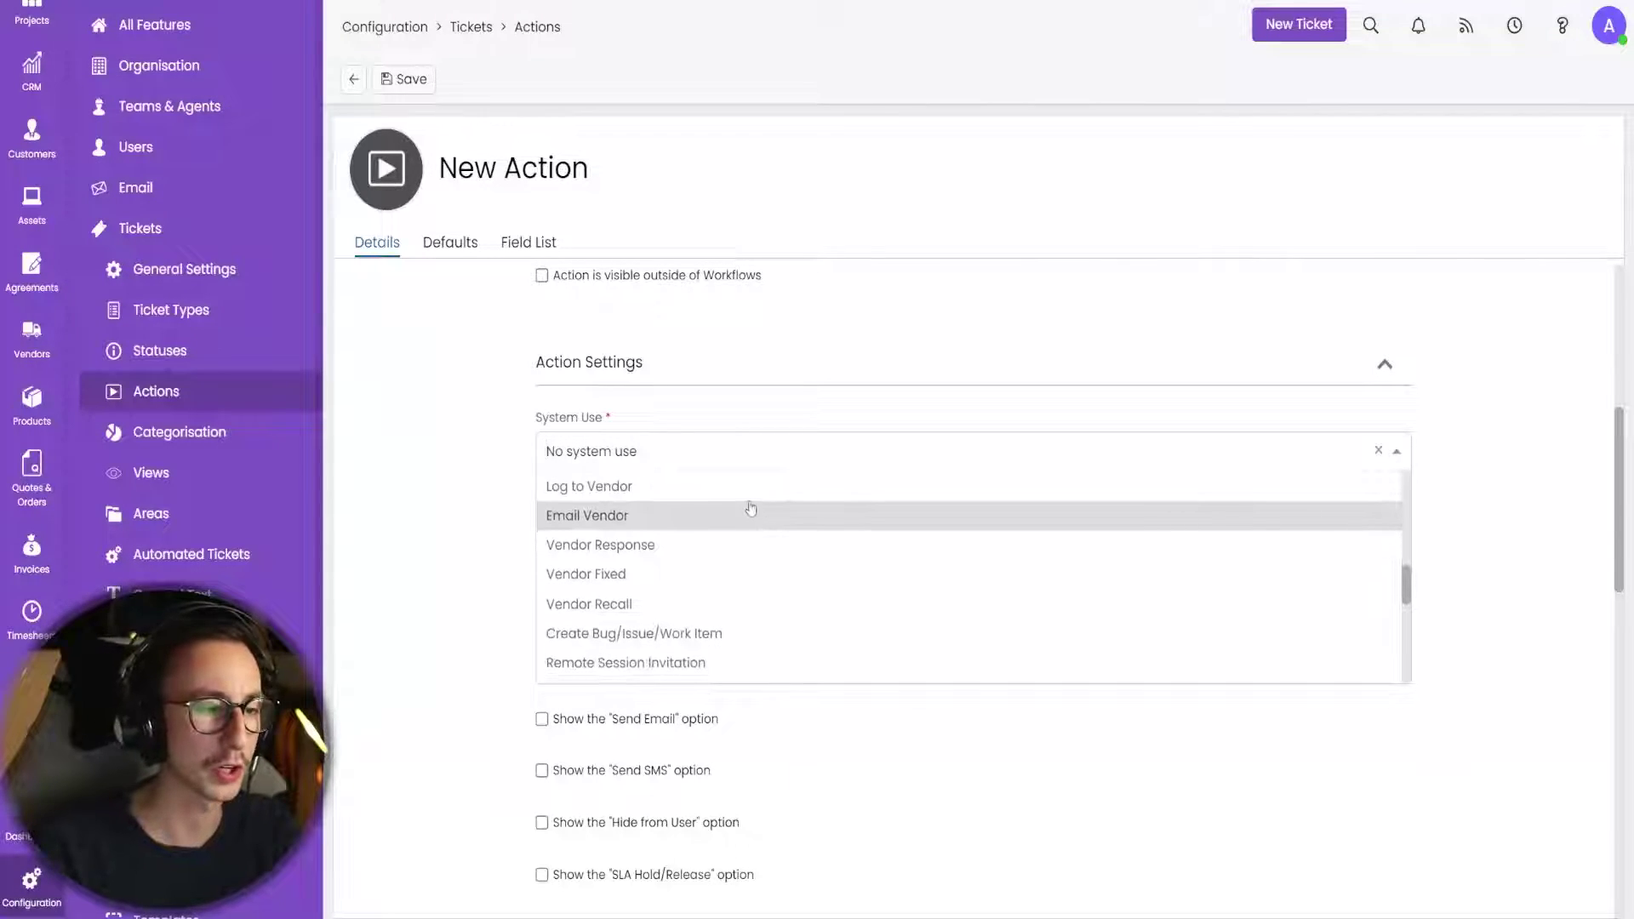
pyautogui.scroll(-4, 750, 508)
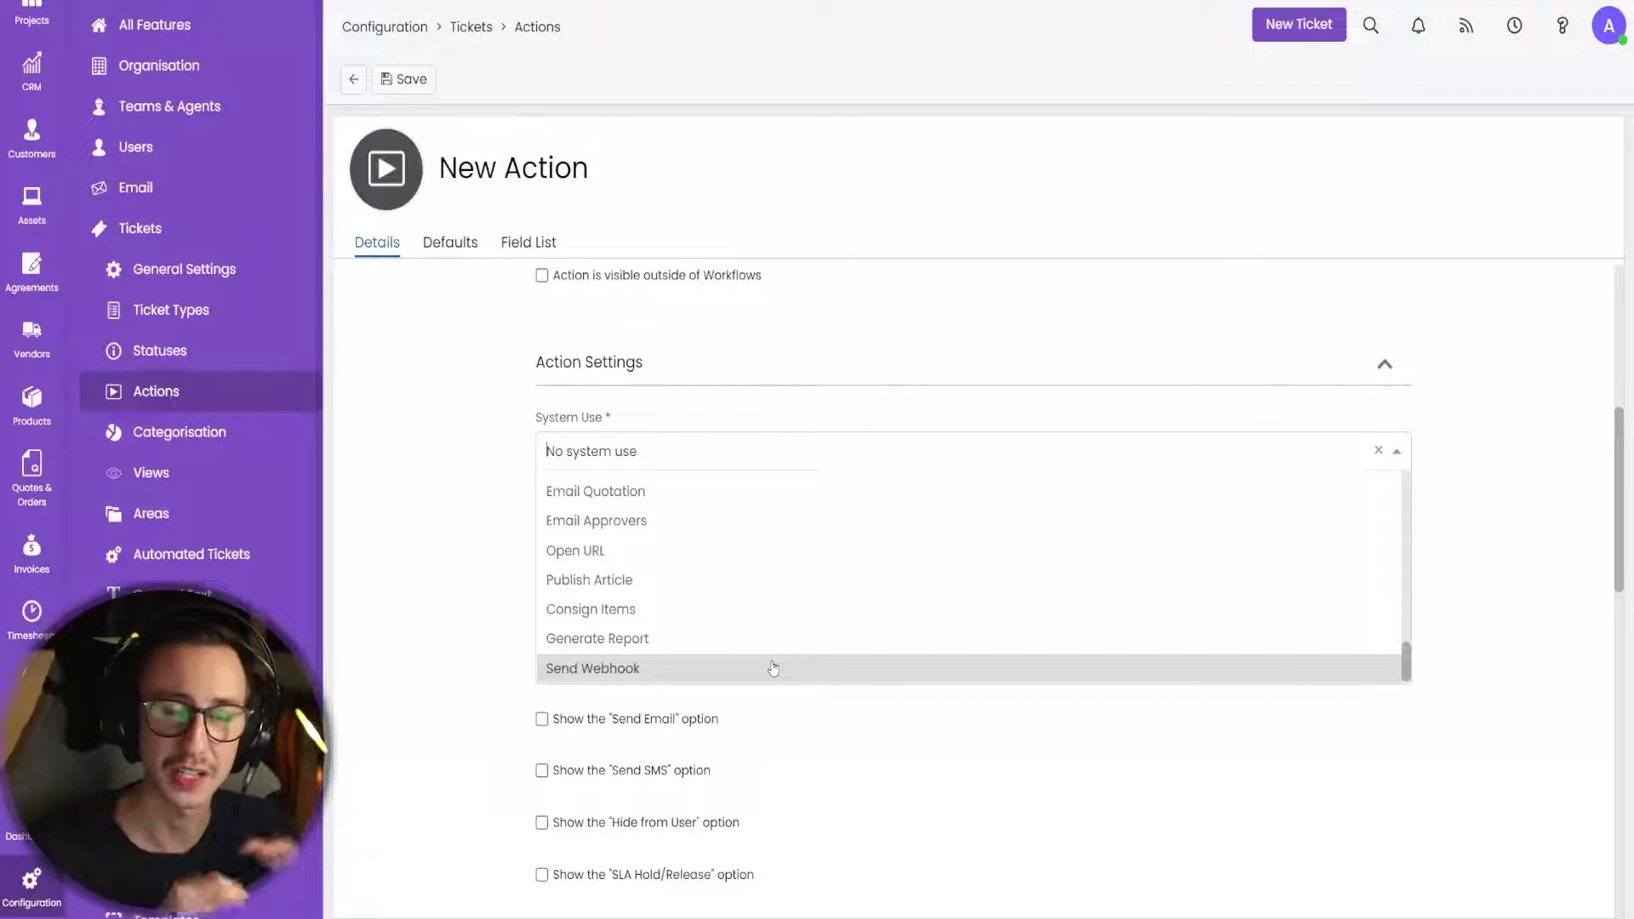
pyautogui.scroll(10, 770, 663)
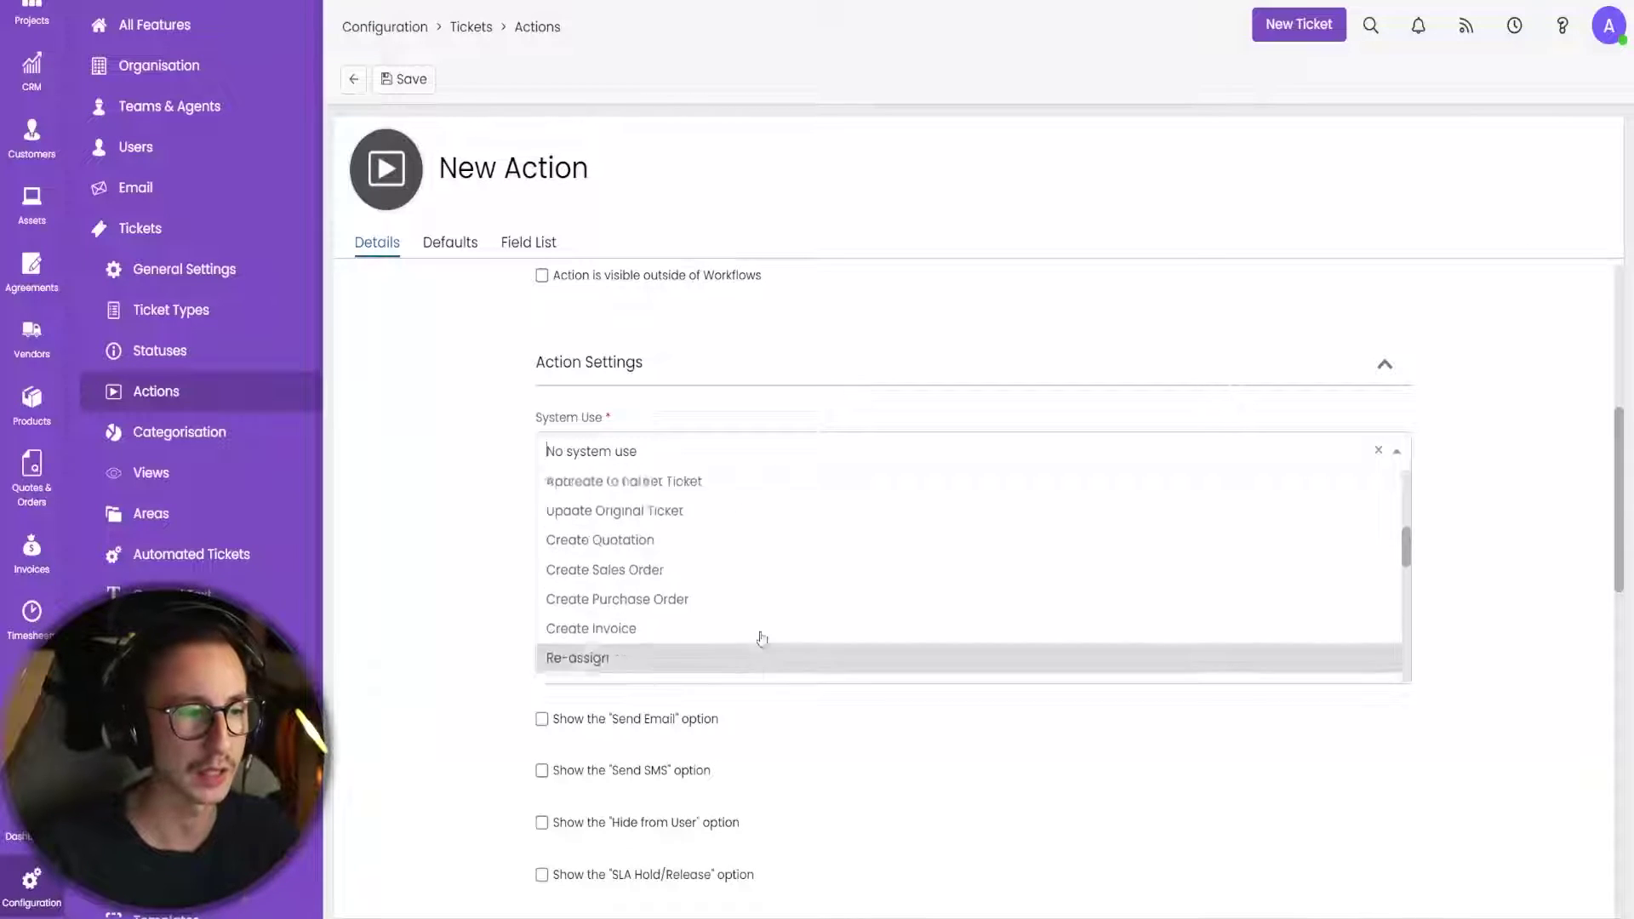
pyautogui.click(651, 780)
# Tick 'Is a Quick Action' and set Status After Action to Acknowledged.
pyautogui.scroll(-5, 445, 668)
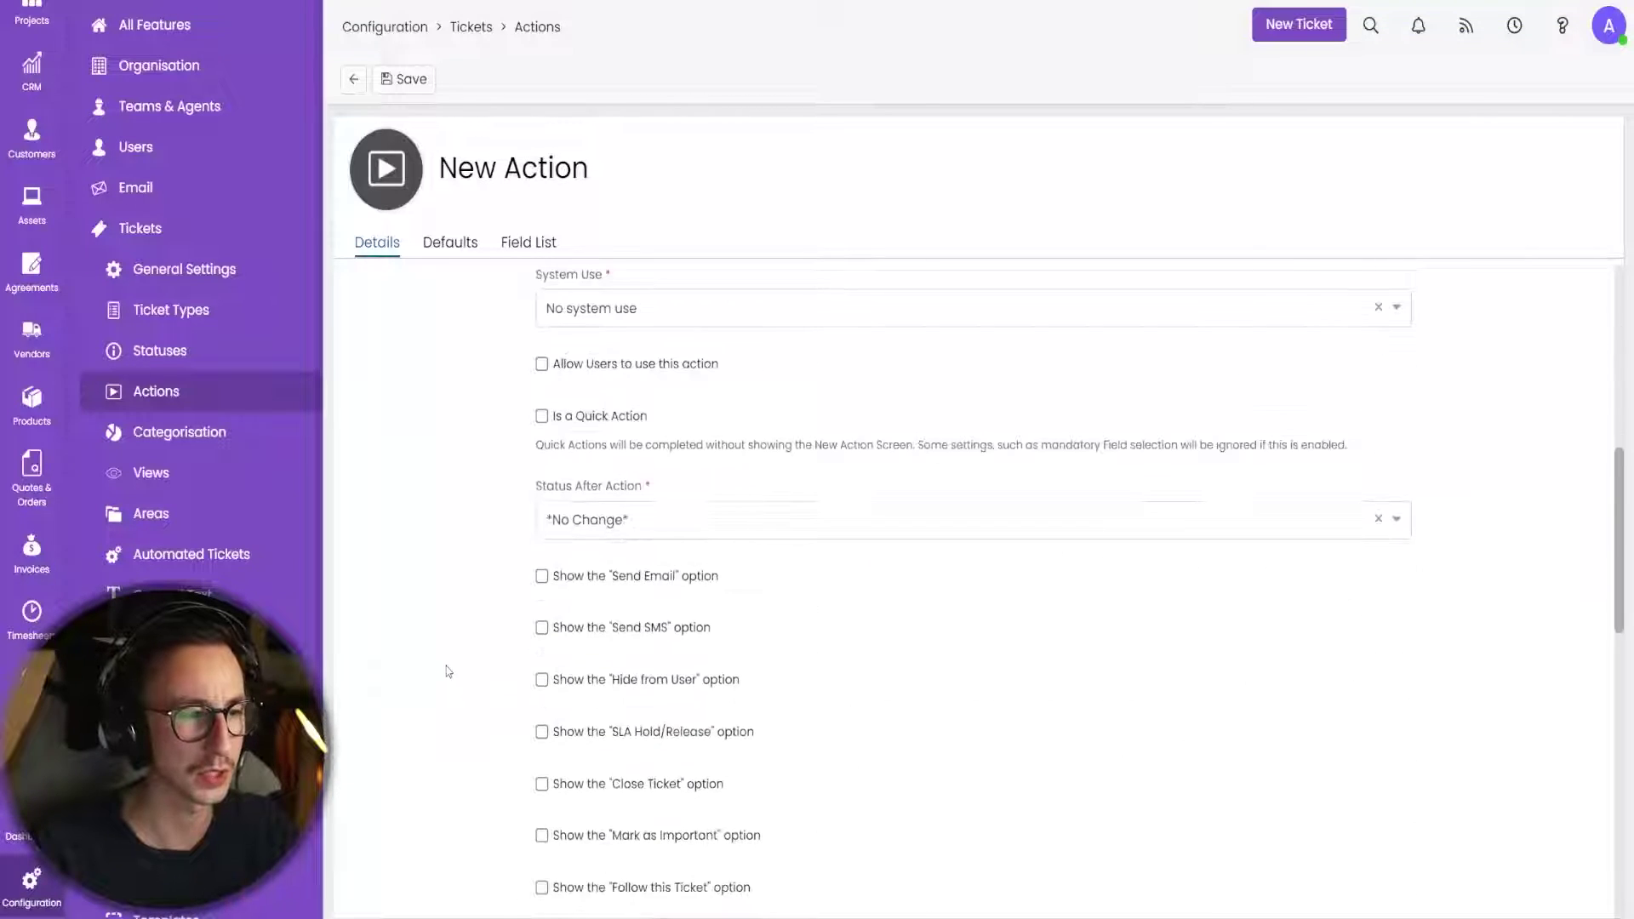
pyautogui.moveTo(706, 429); pyautogui.dragTo(385, 377)
pyautogui.click(545, 419)
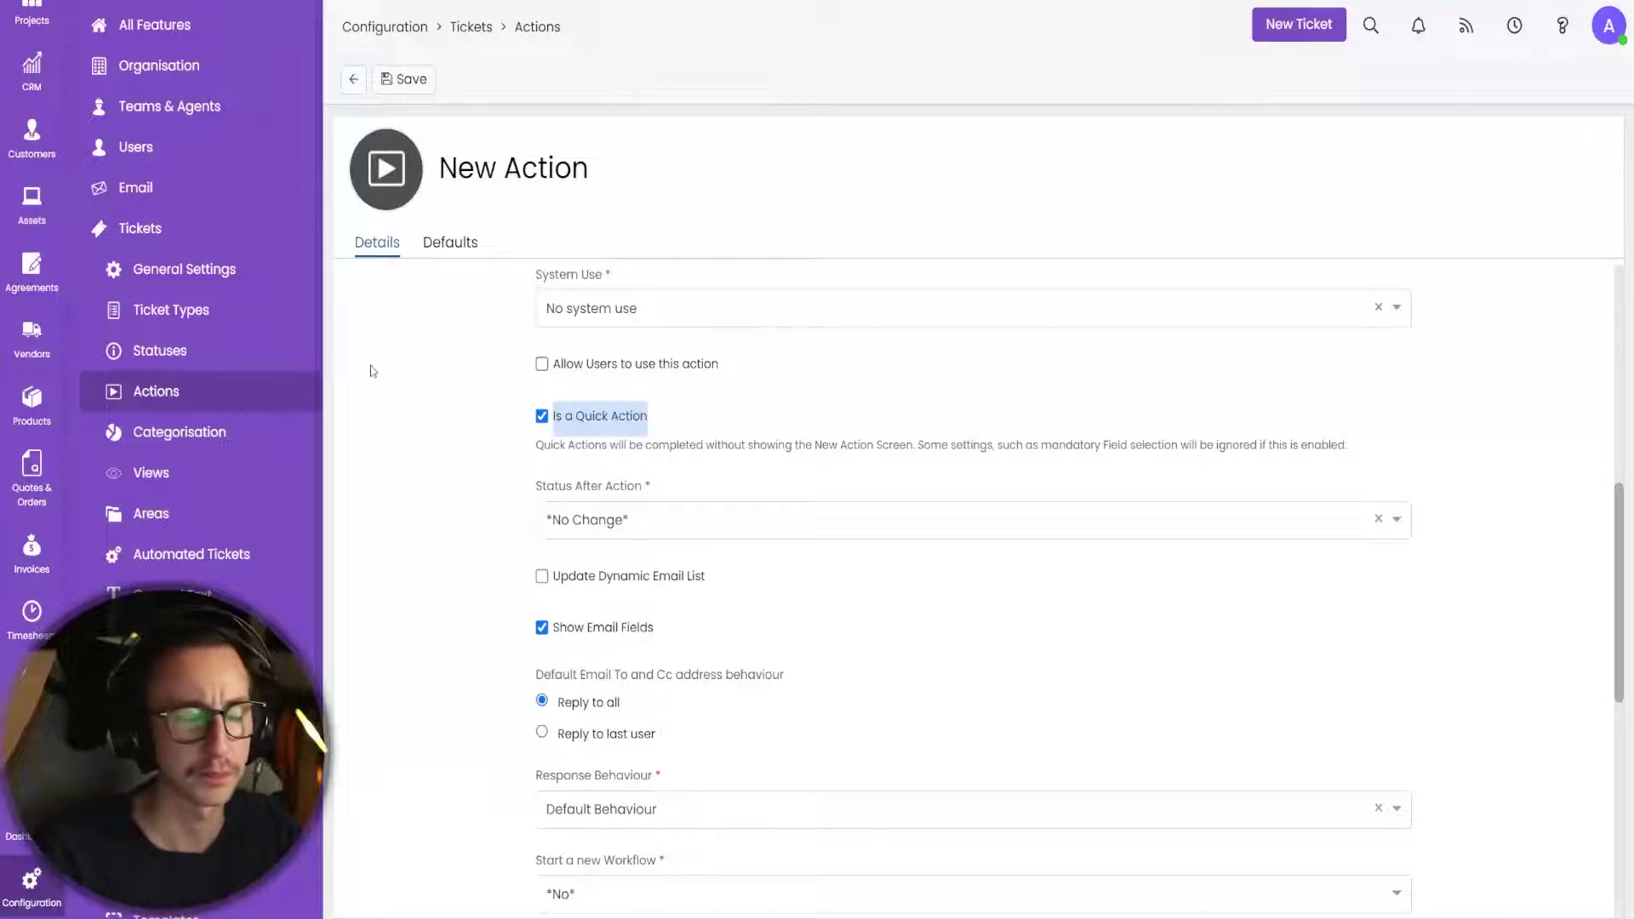
pyautogui.scroll(-2, 447, 542)
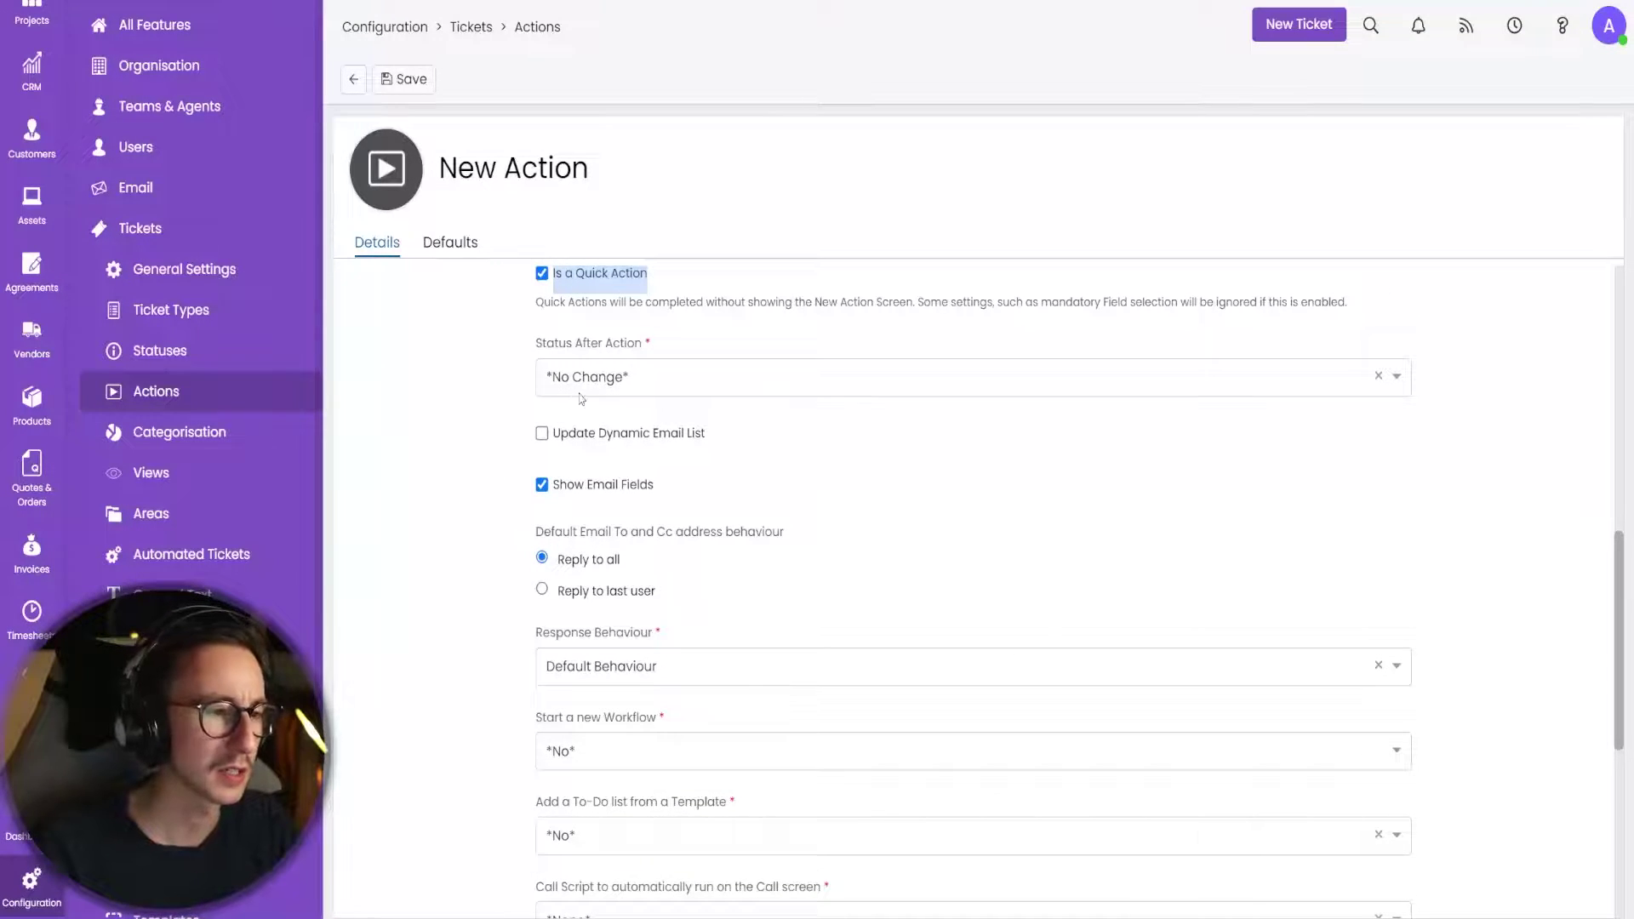
pyautogui.click(581, 381)
pyautogui.scroll(-5, 646, 463)
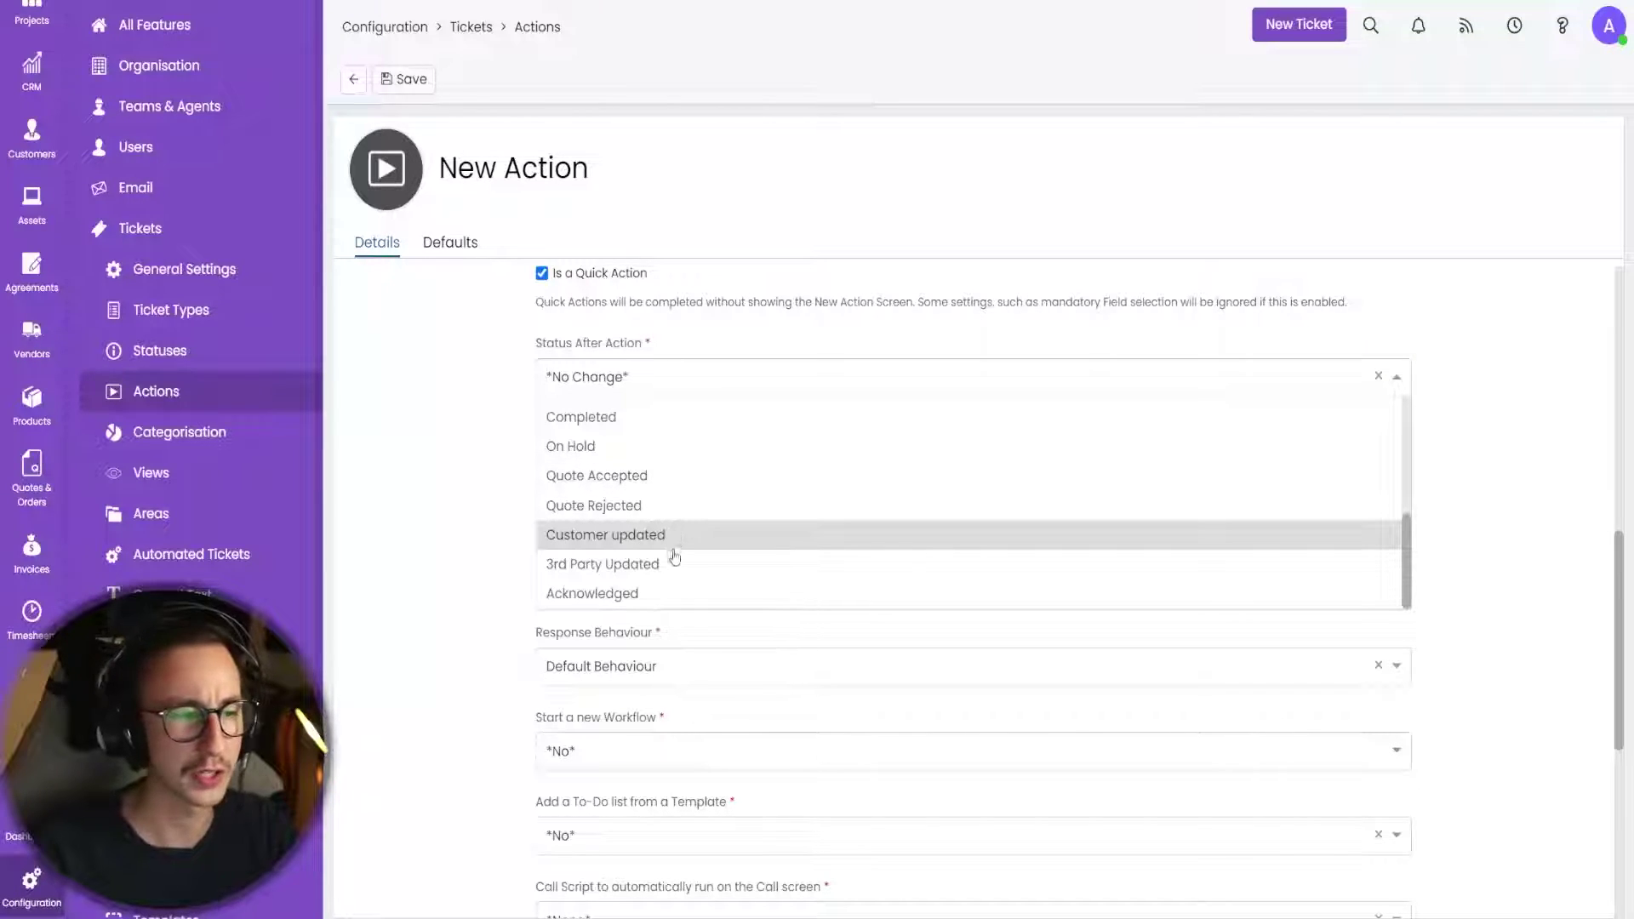
pyautogui.click(693, 600)
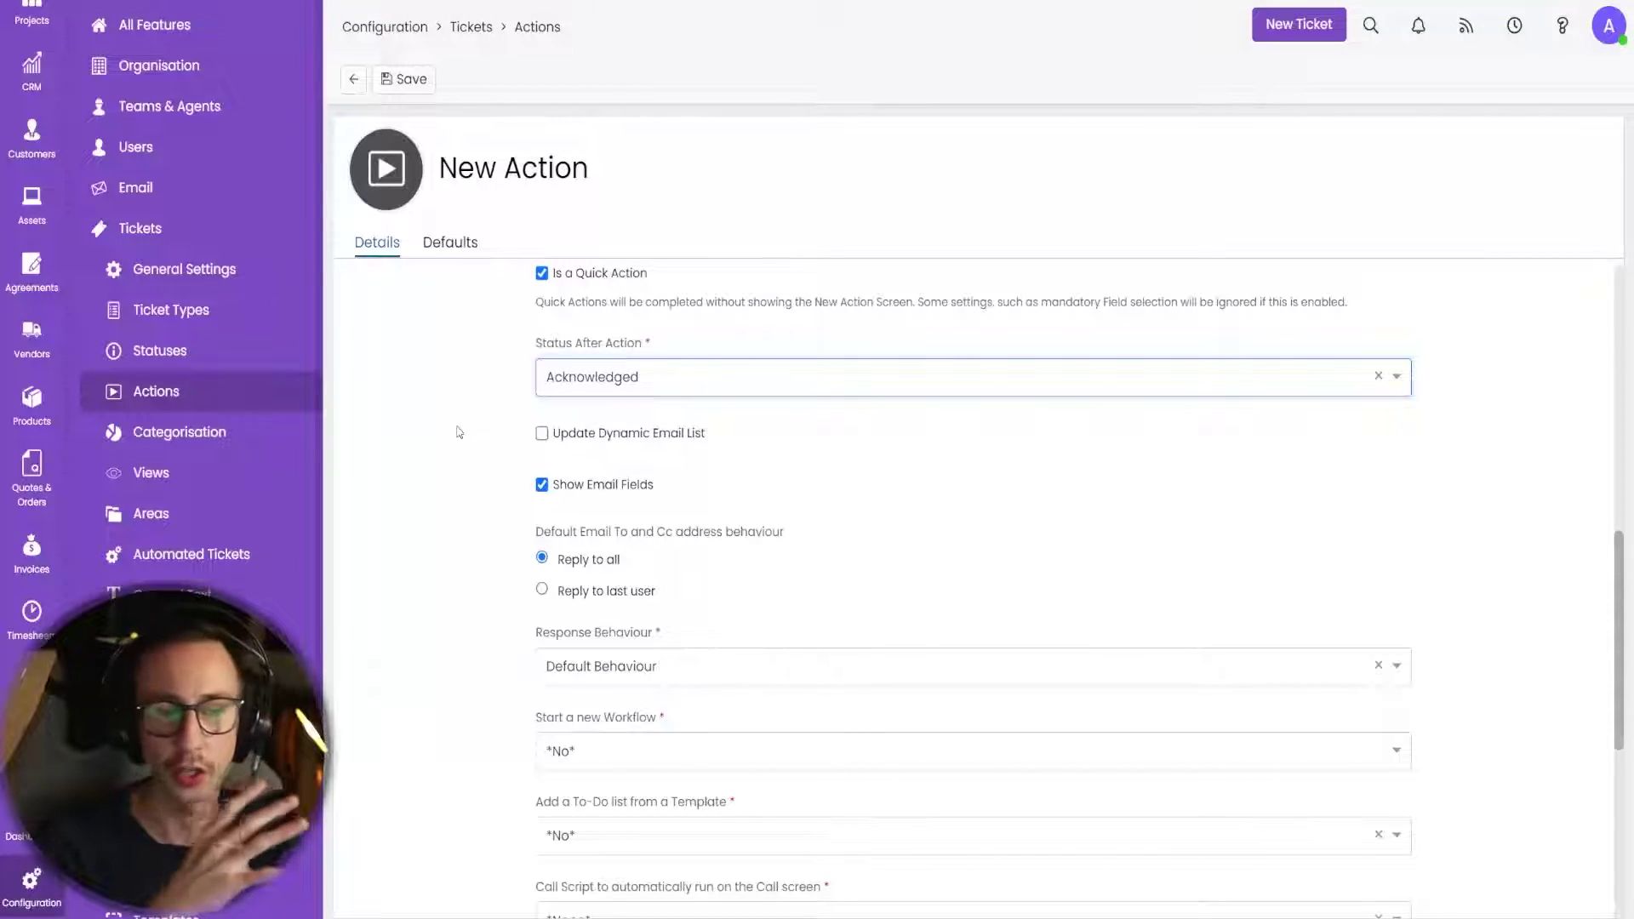
# Set Response Behaviour to 'Do not Respond'.
pyautogui.scroll(-3, 429, 444)
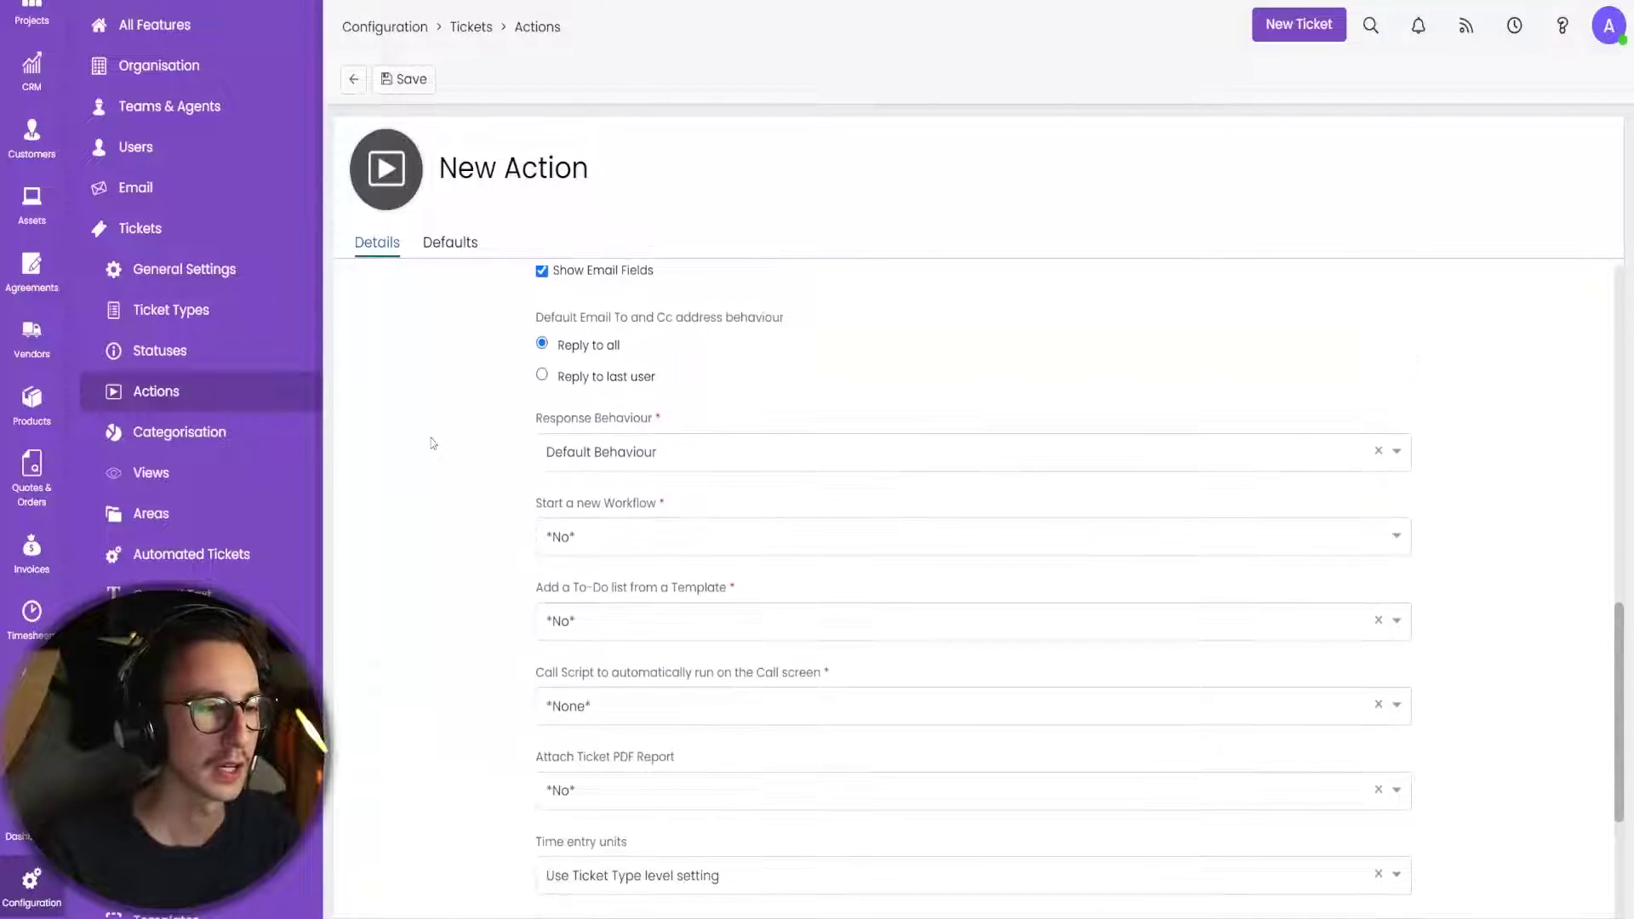
pyautogui.click(621, 456)
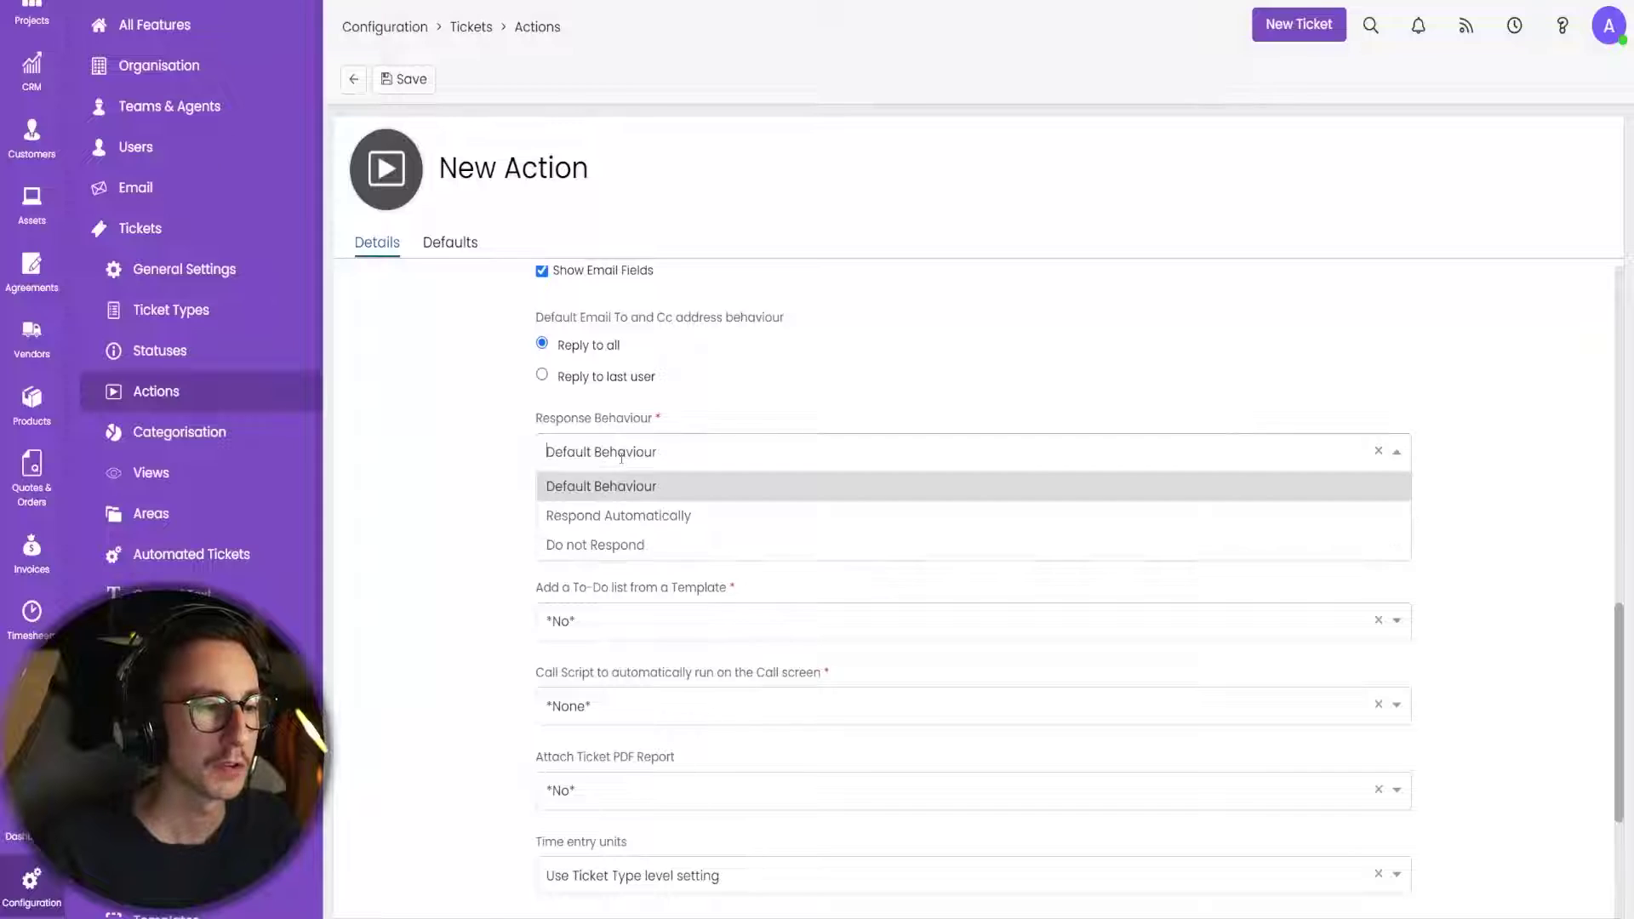
pyautogui.click(674, 546)
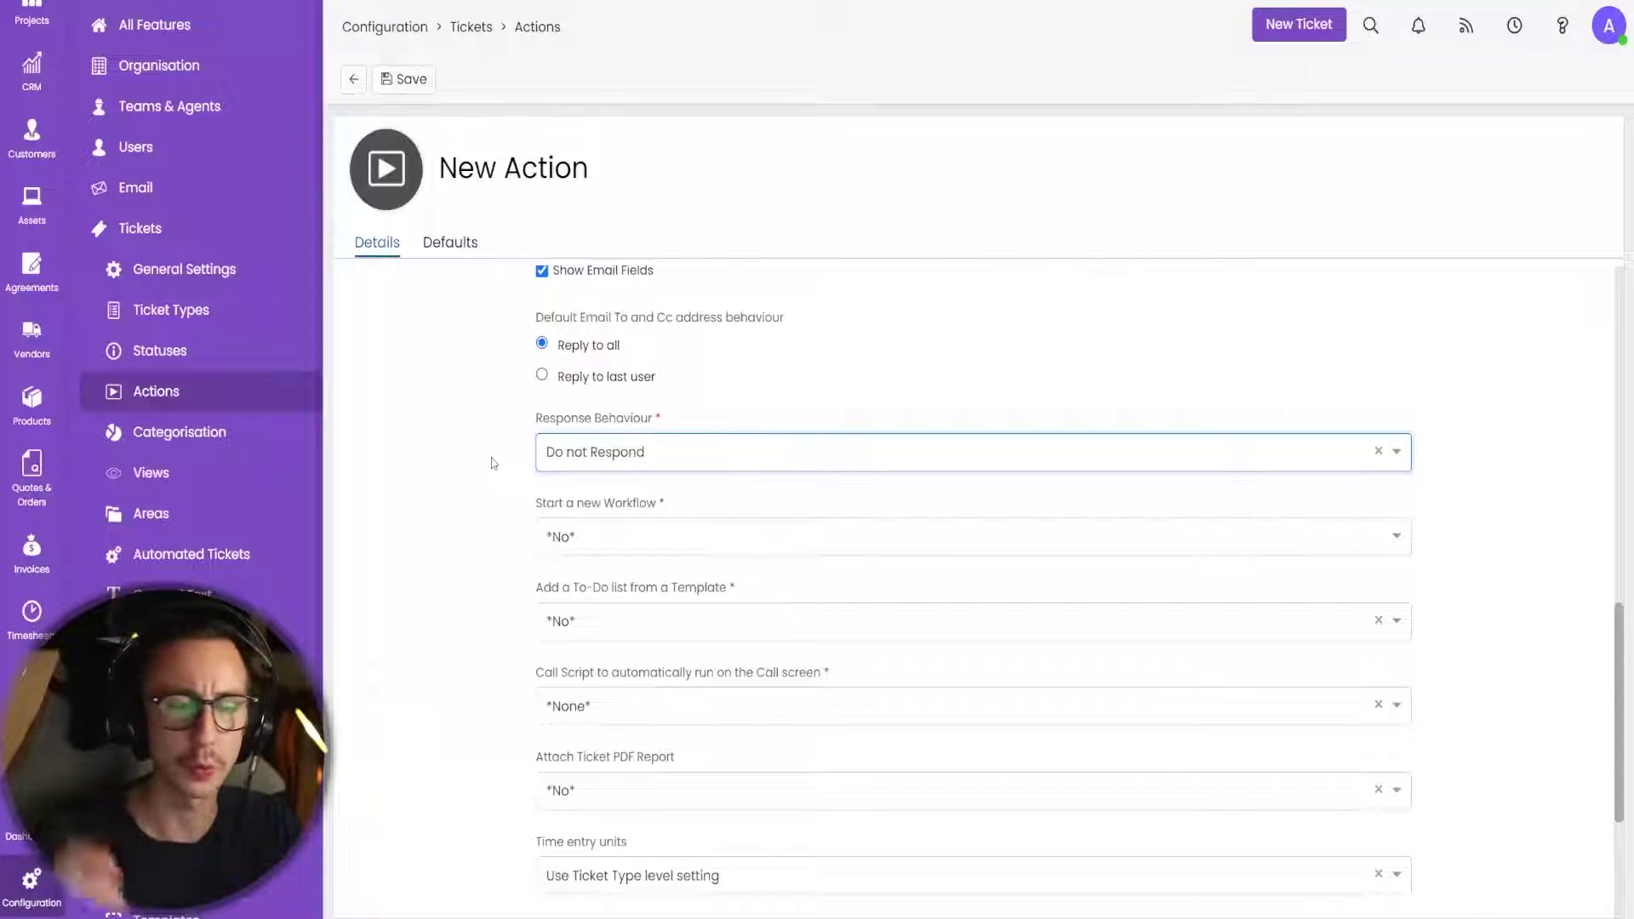
pyautogui.click(562, 464)
pyautogui.click(639, 511)
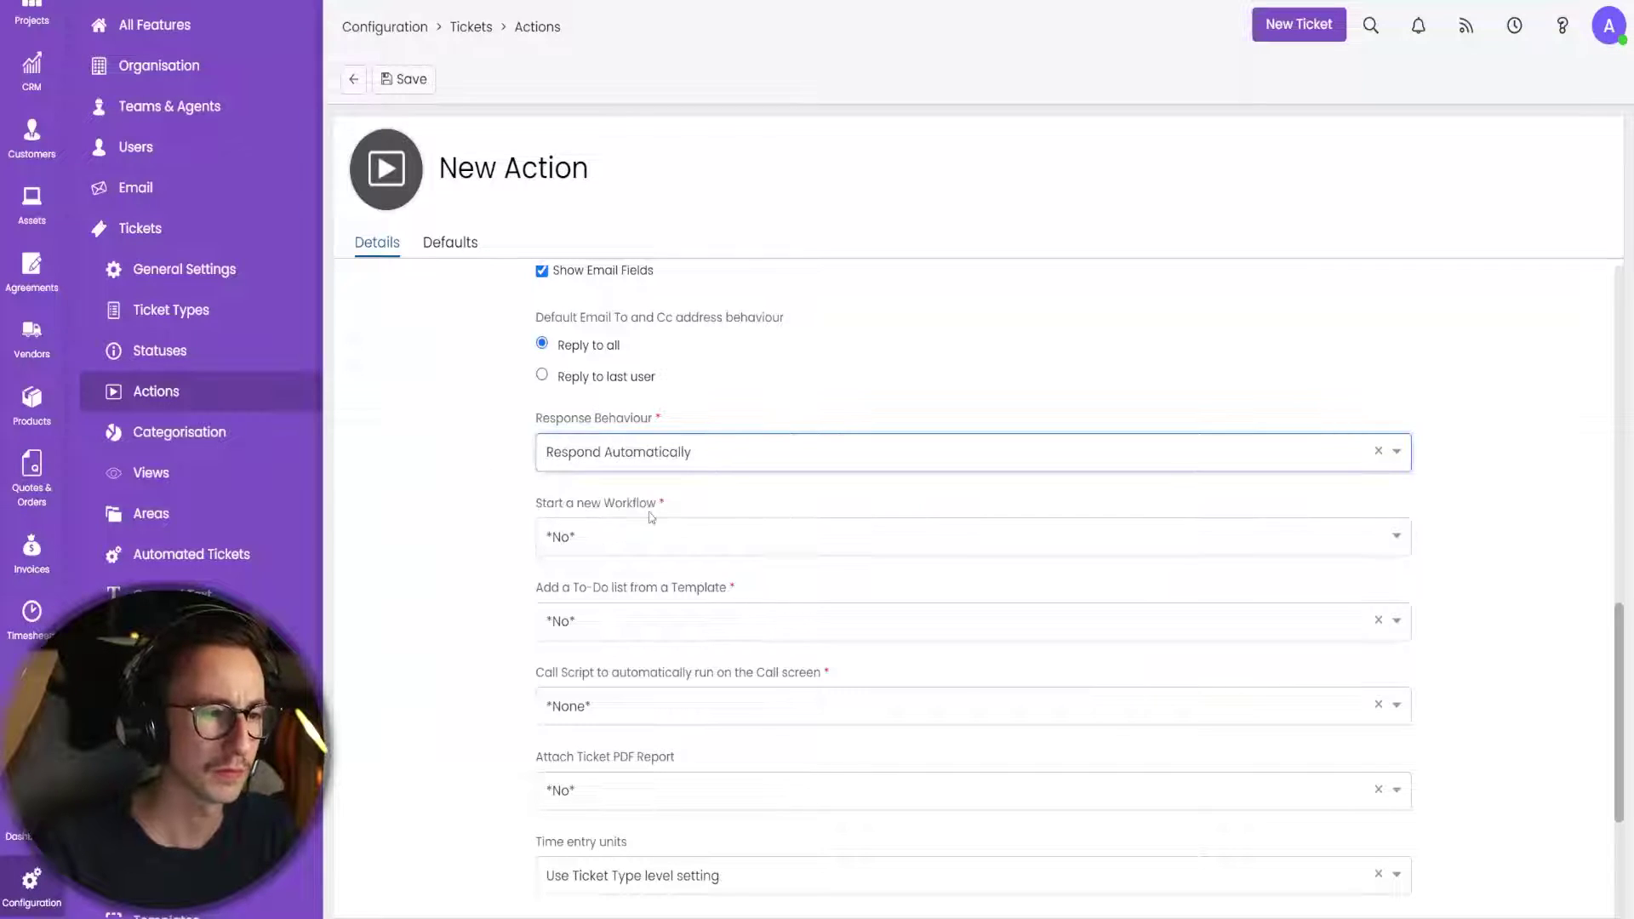
pyautogui.click(637, 455)
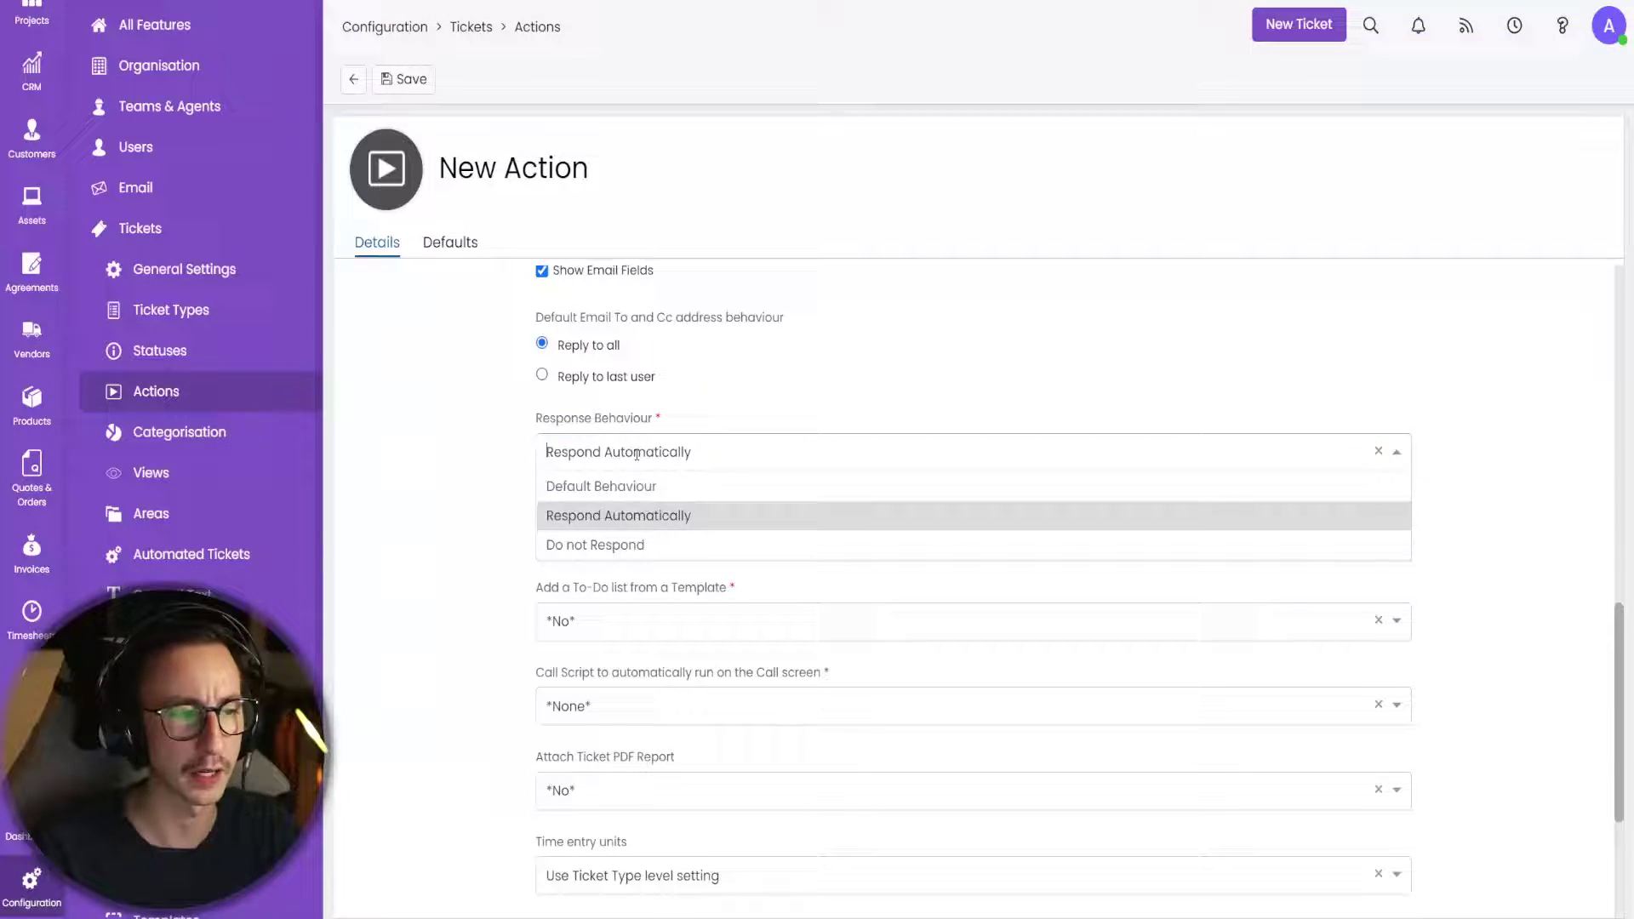
pyautogui.click(618, 546)
# Leave the Call Script at *None*.
pyautogui.scroll(-1, 430, 544)
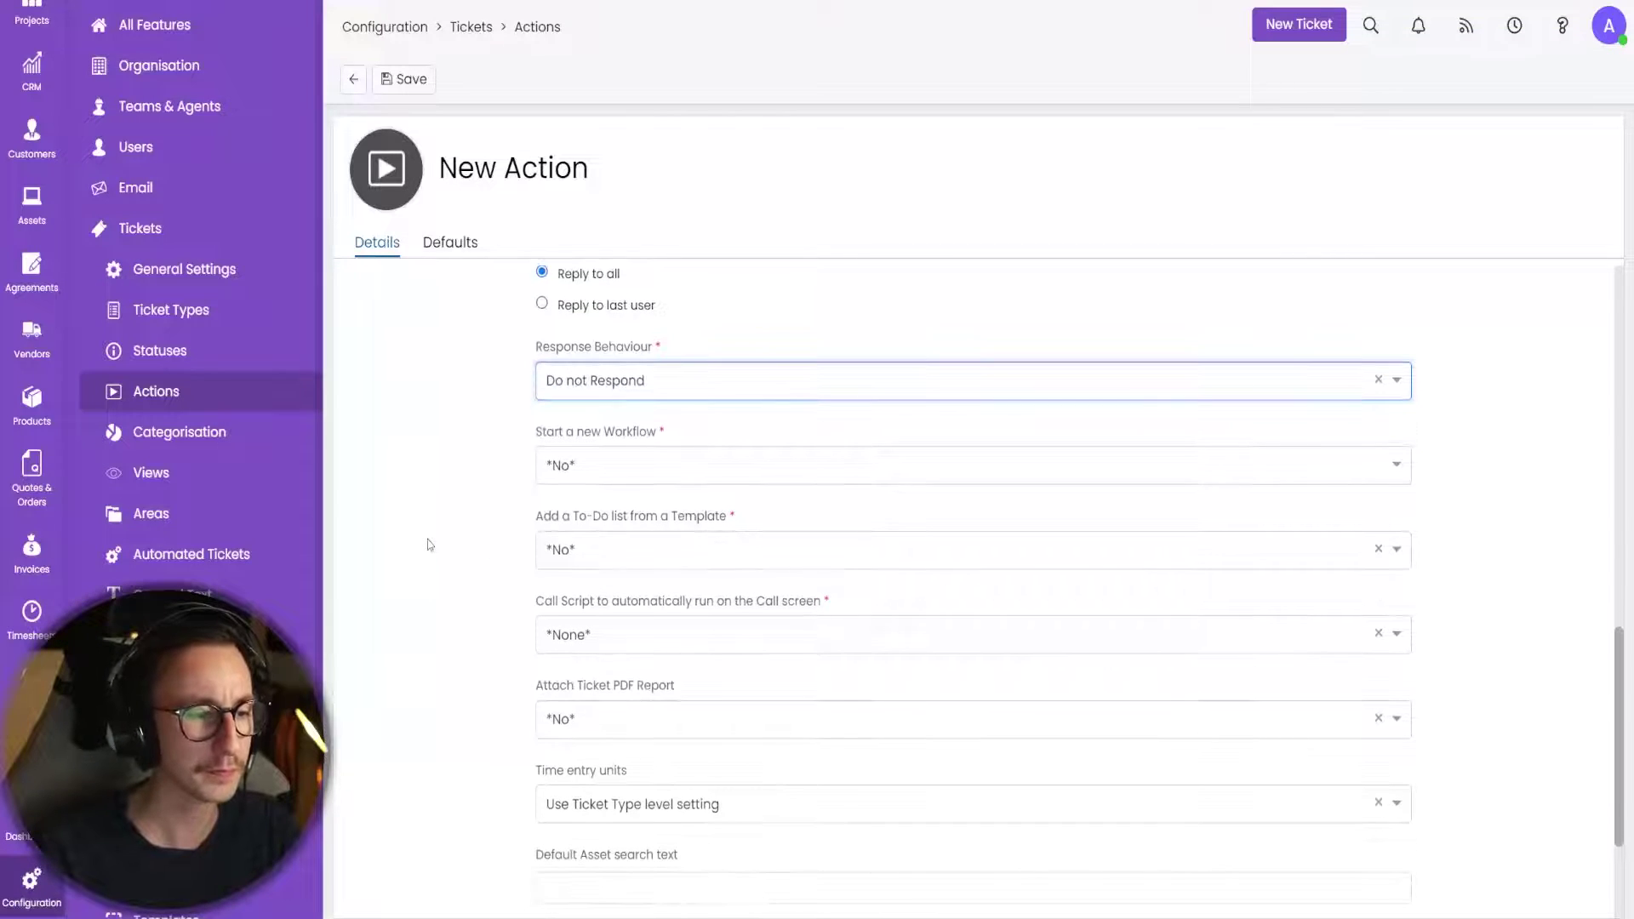
pyautogui.scroll(-1, 430, 545)
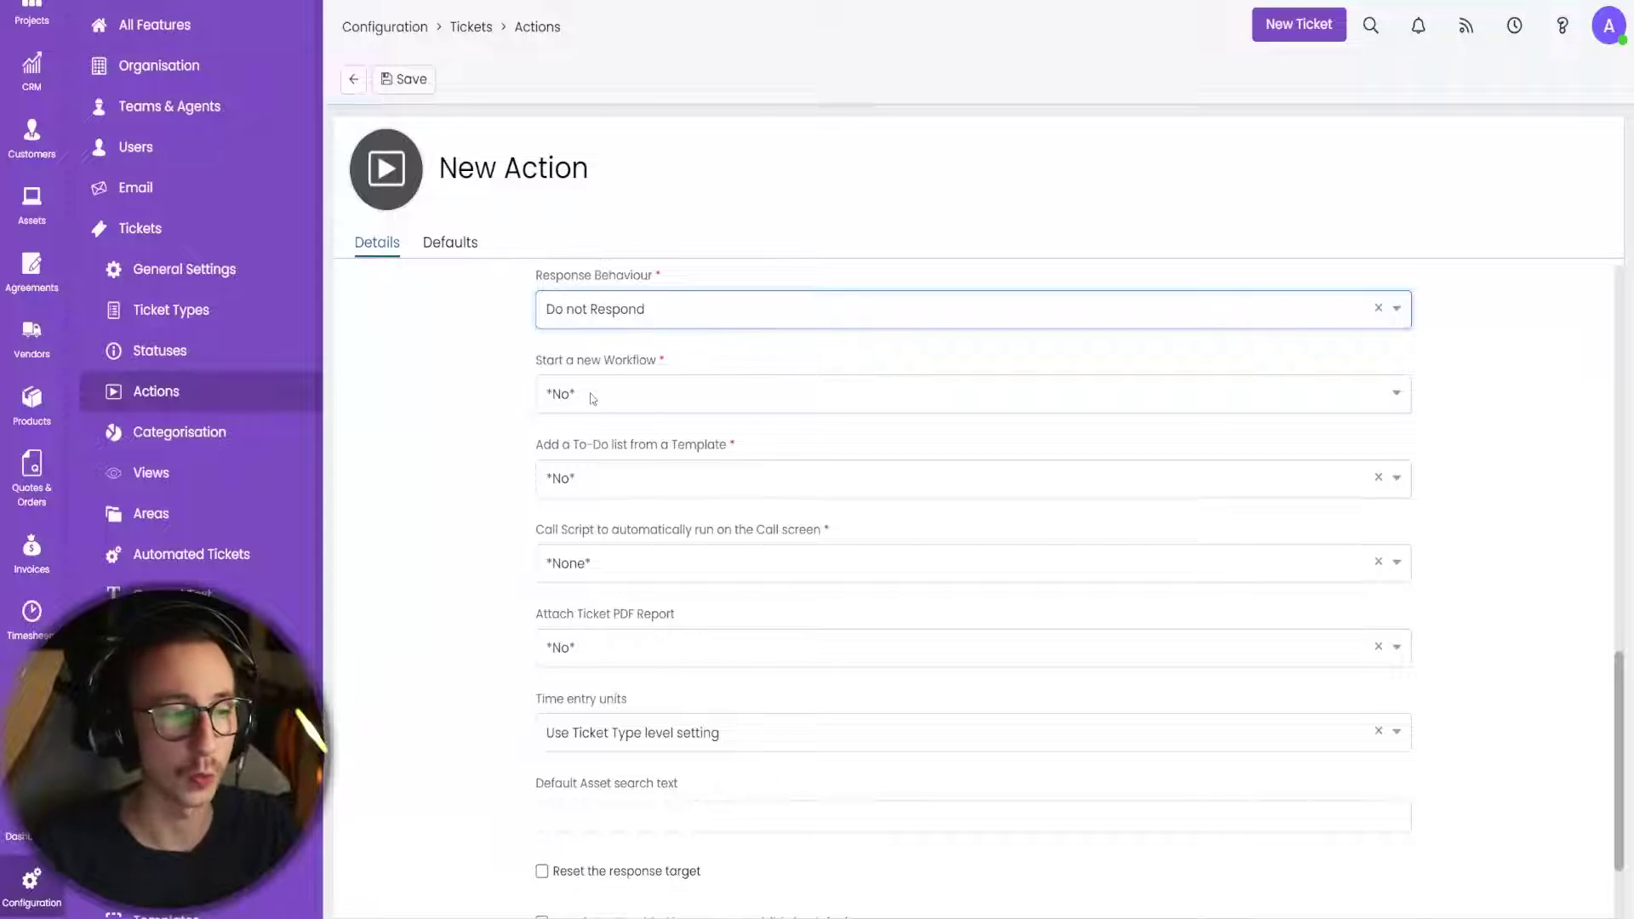
pyautogui.scroll(-1, 576, 406)
pyautogui.scroll(-1, 511, 426)
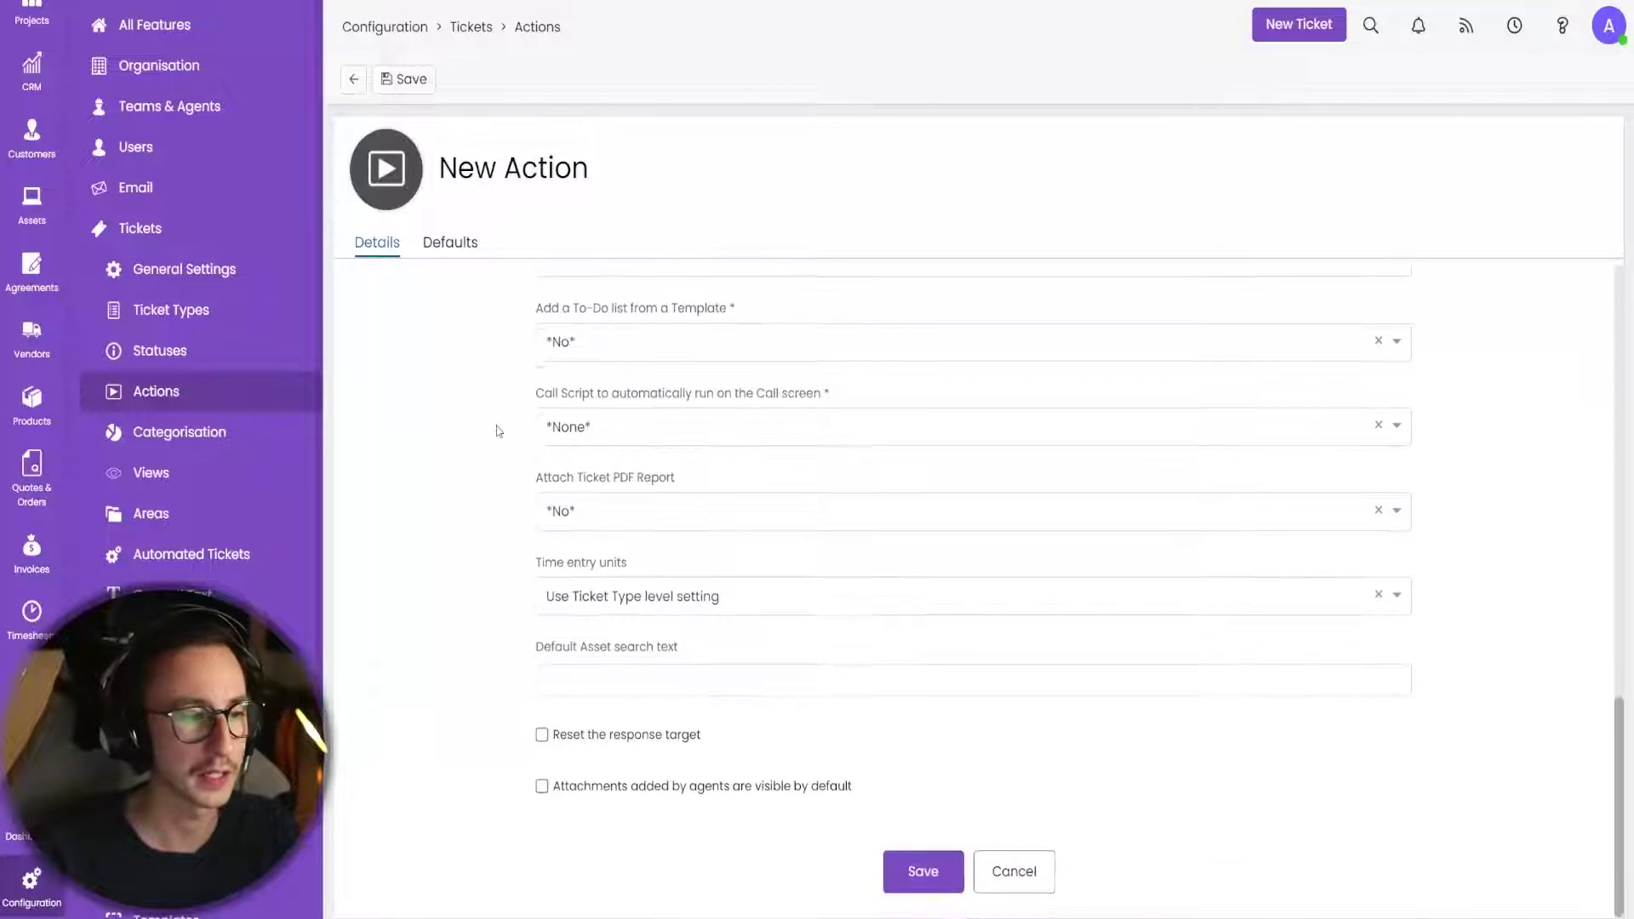
pyautogui.moveTo(534, 393); pyautogui.dragTo(832, 395)
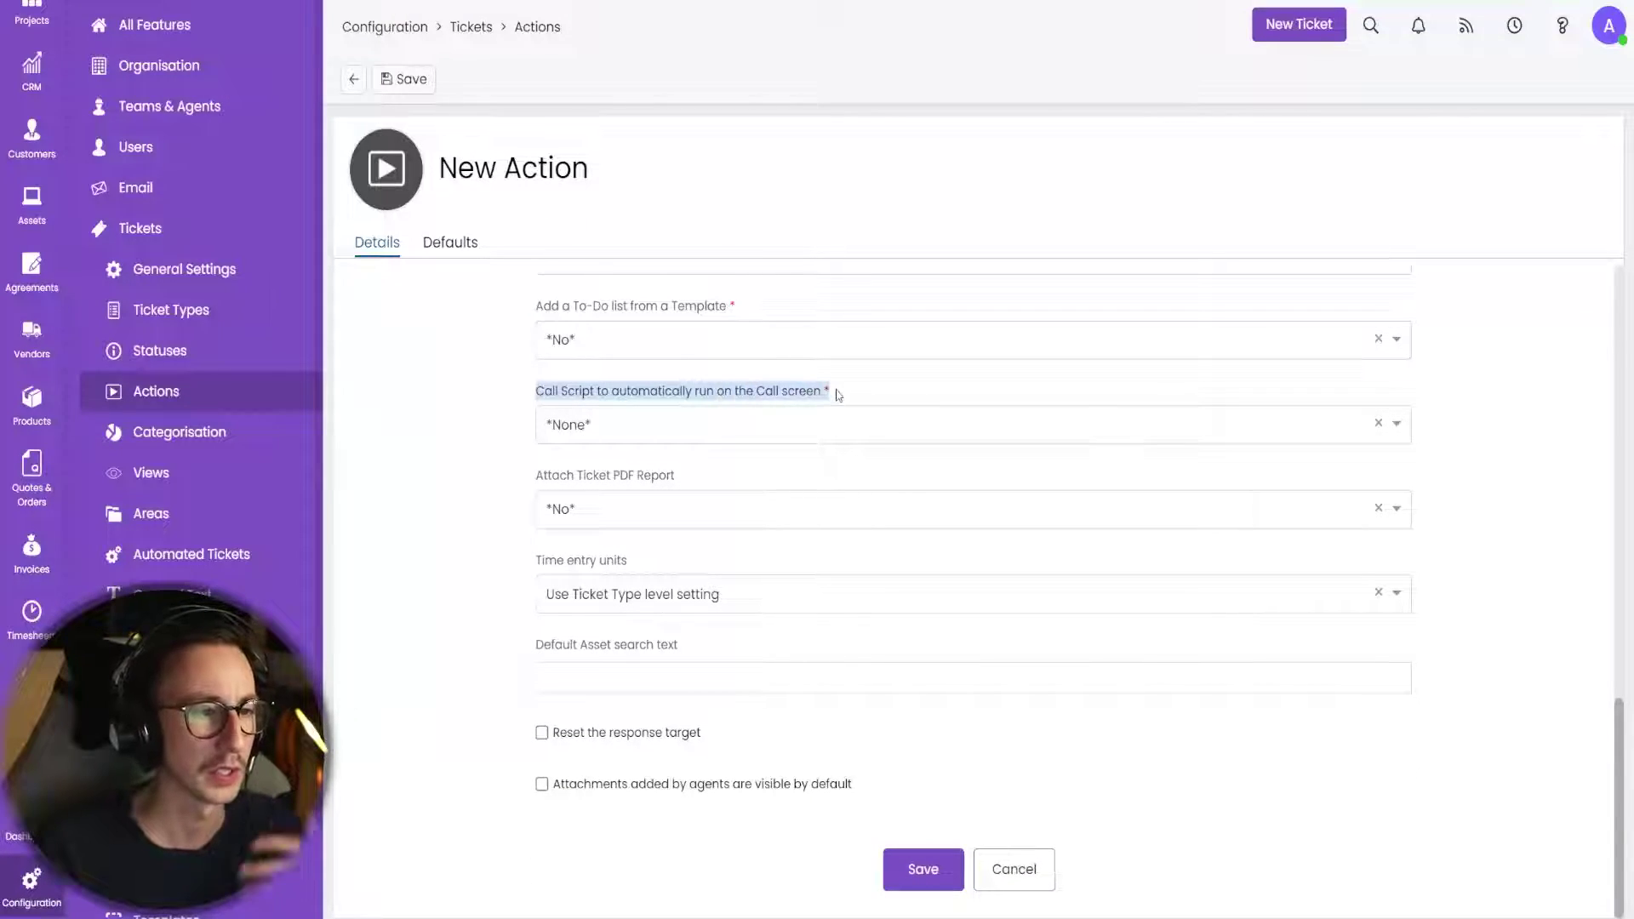
pyautogui.click(787, 425)
pyautogui.press('Escape')
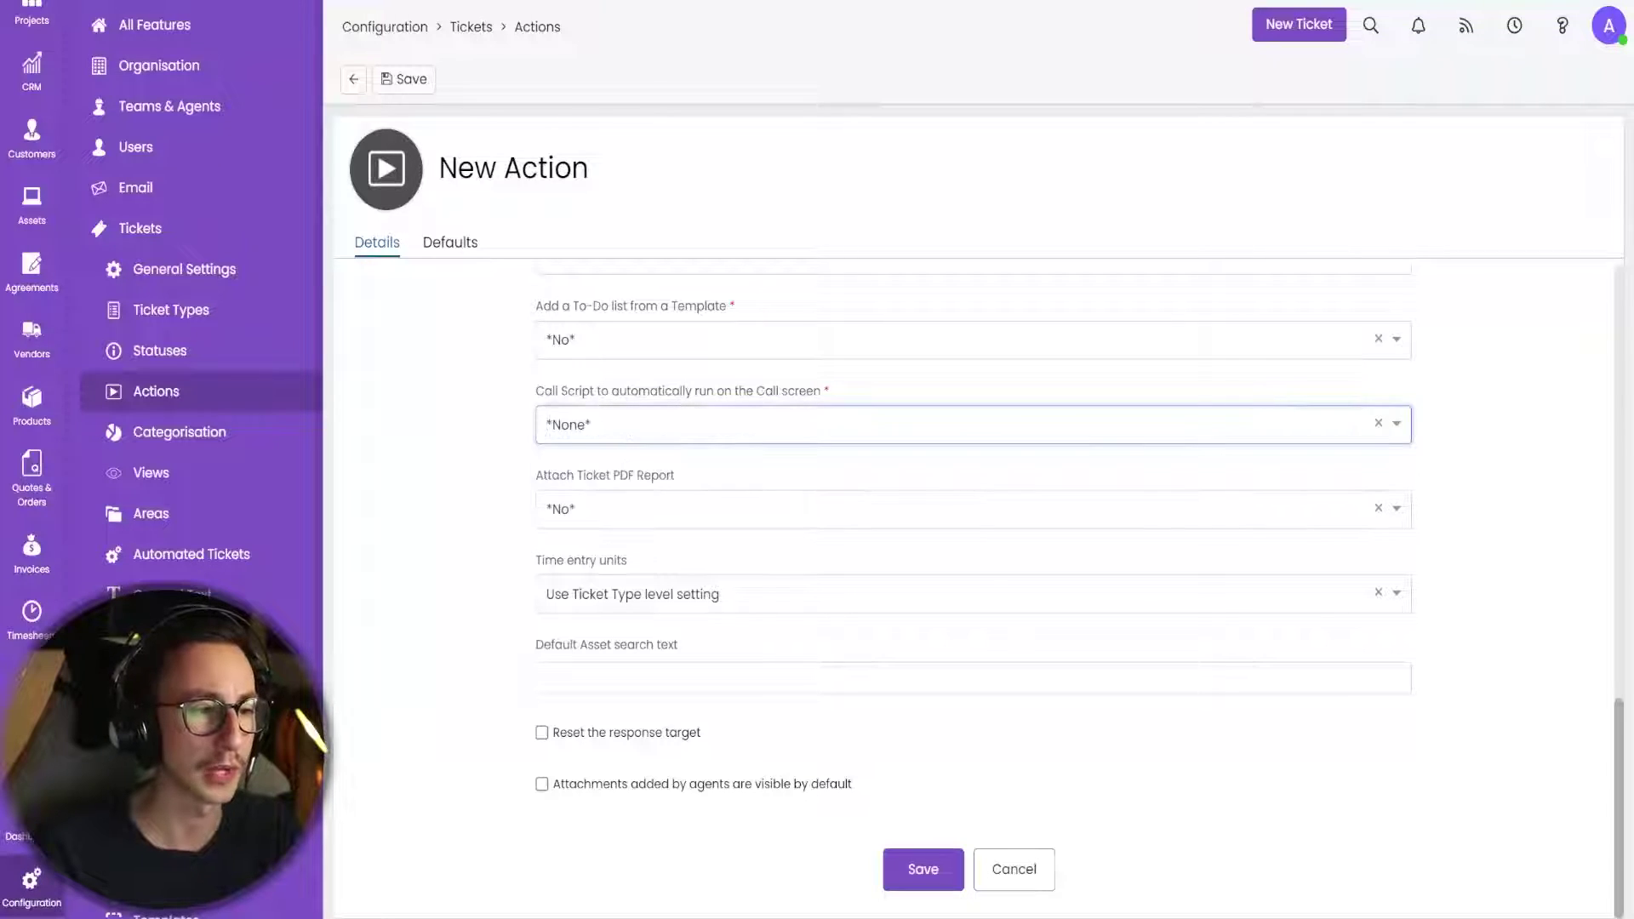
# On the Defaults tab set Default Agent to 'Agent Logging/Doing', then save the action.
pyautogui.click(440, 247)
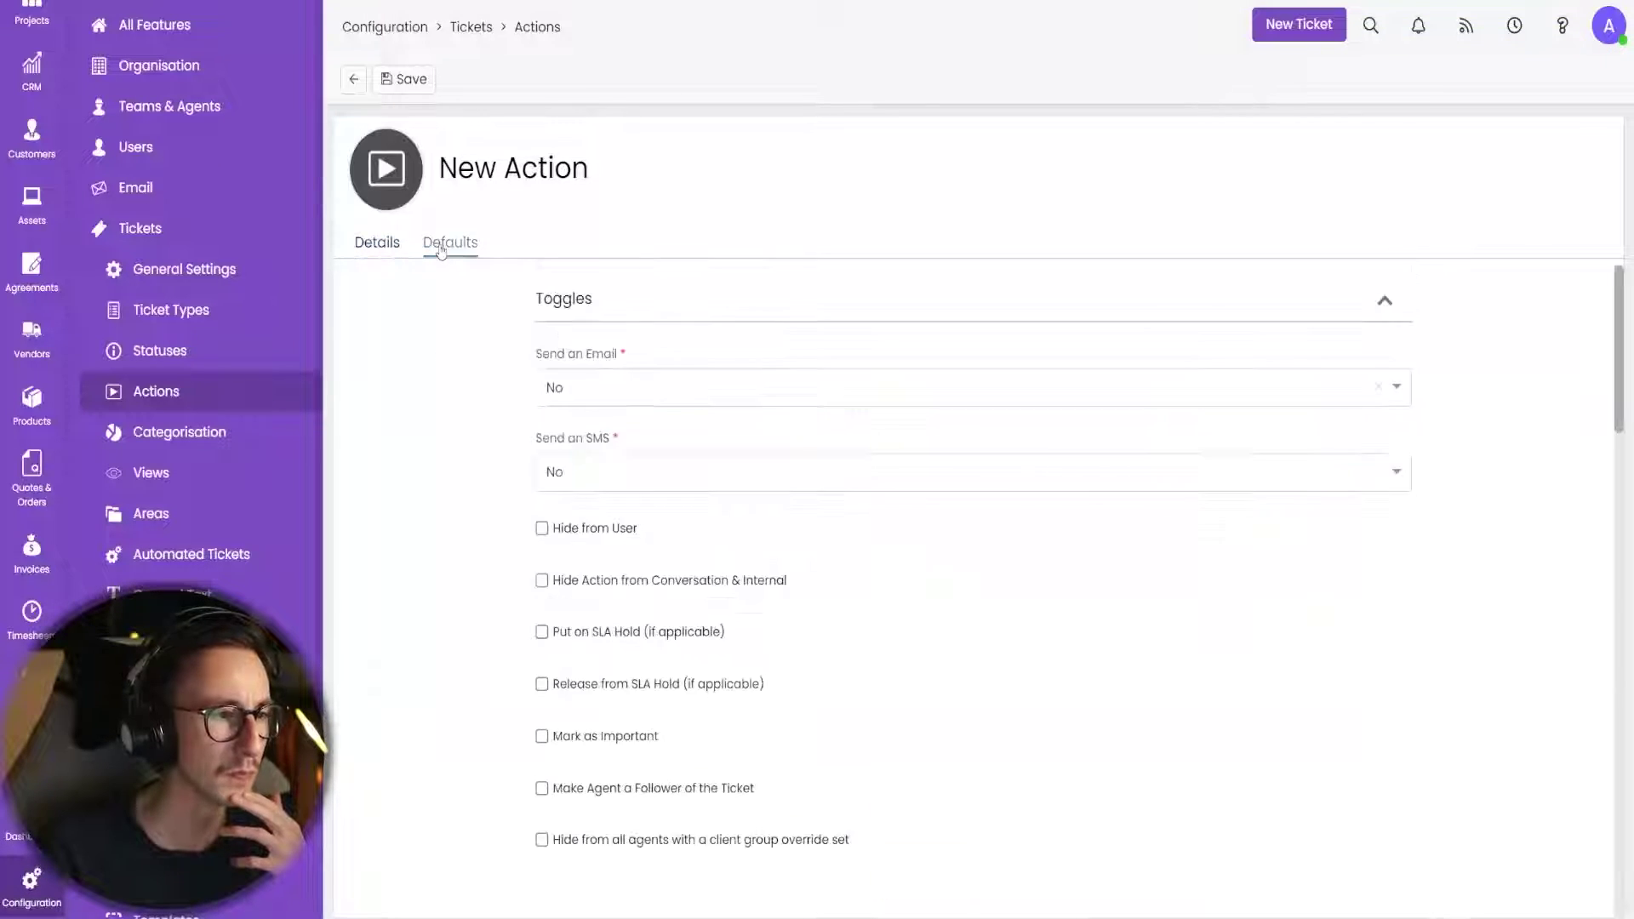
pyautogui.scroll(-6, 405, 385)
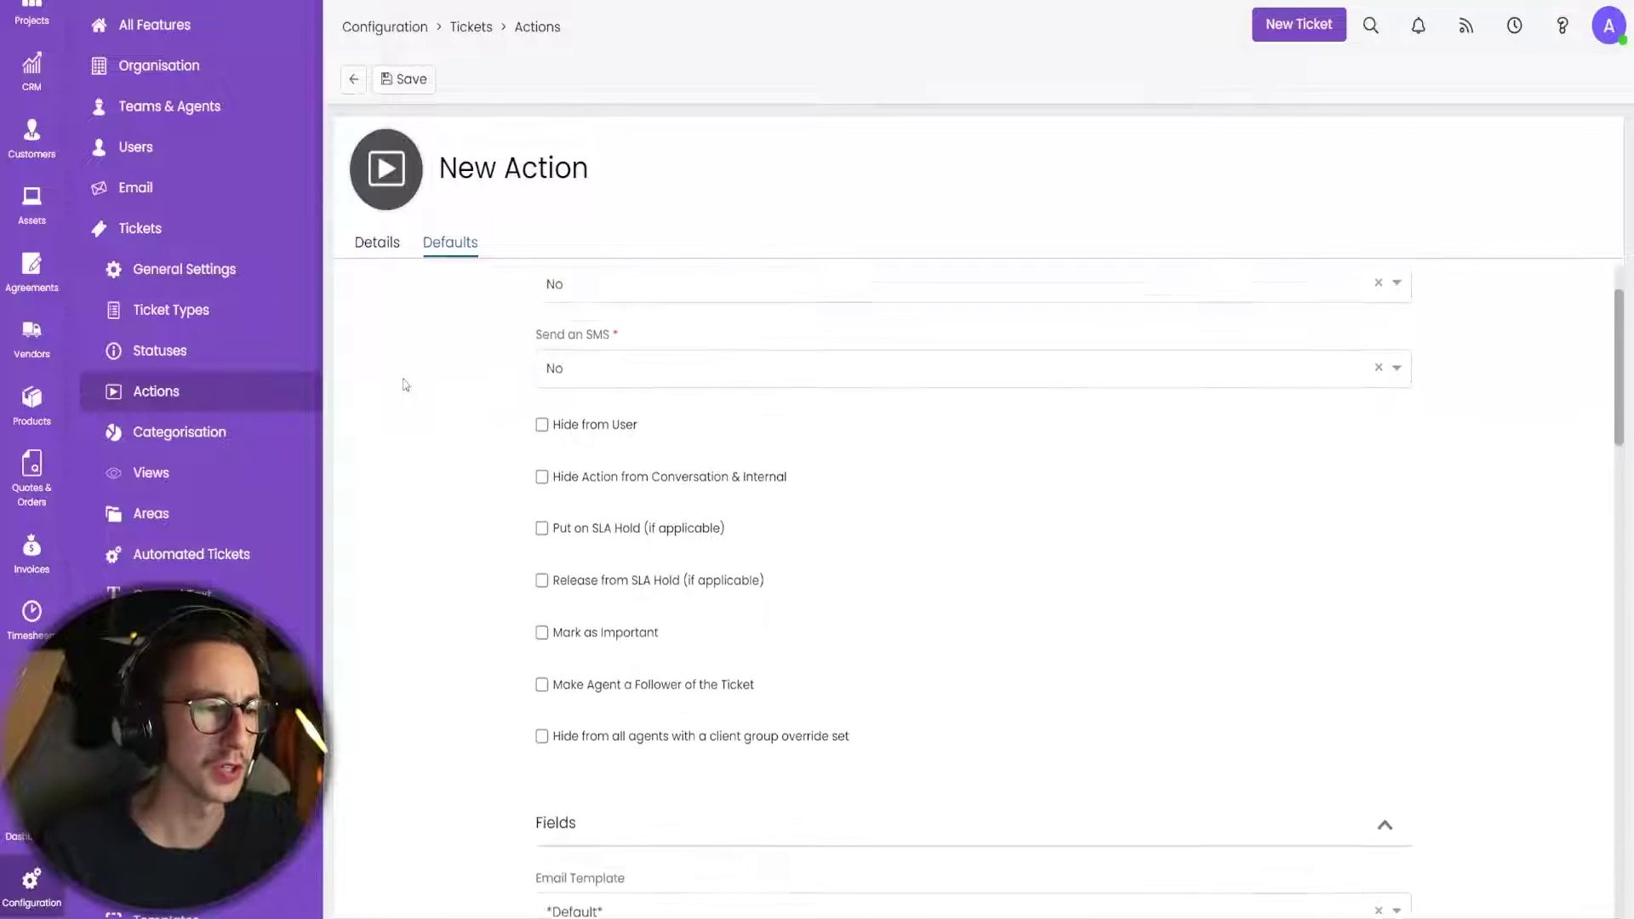
pyautogui.scroll(-1, 405, 384)
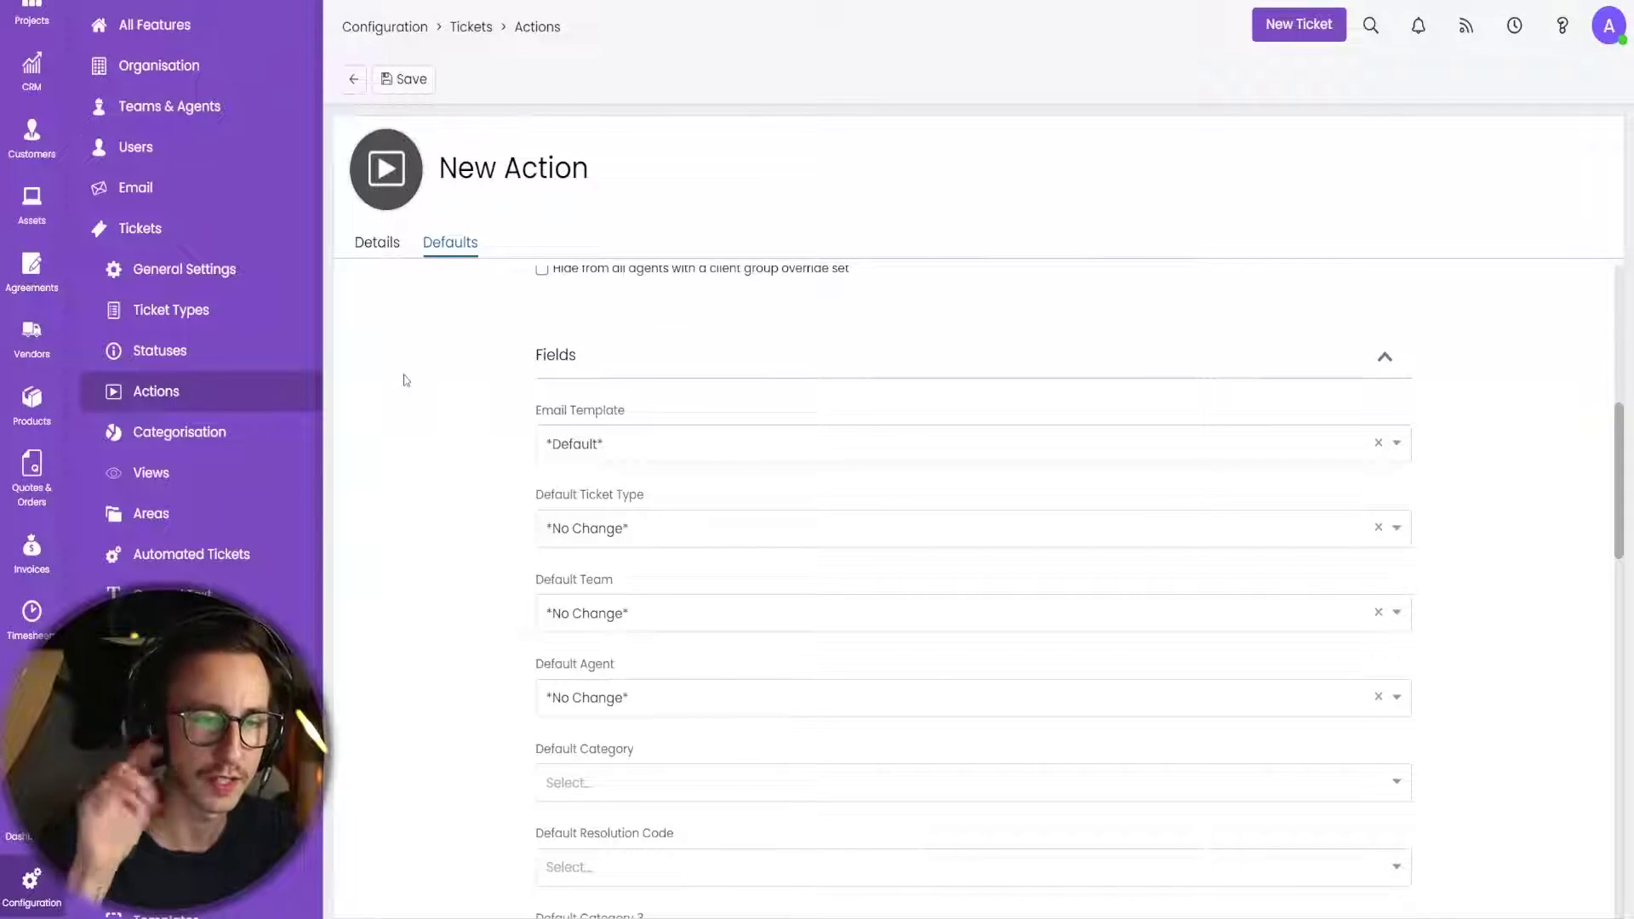
pyautogui.click(639, 700)
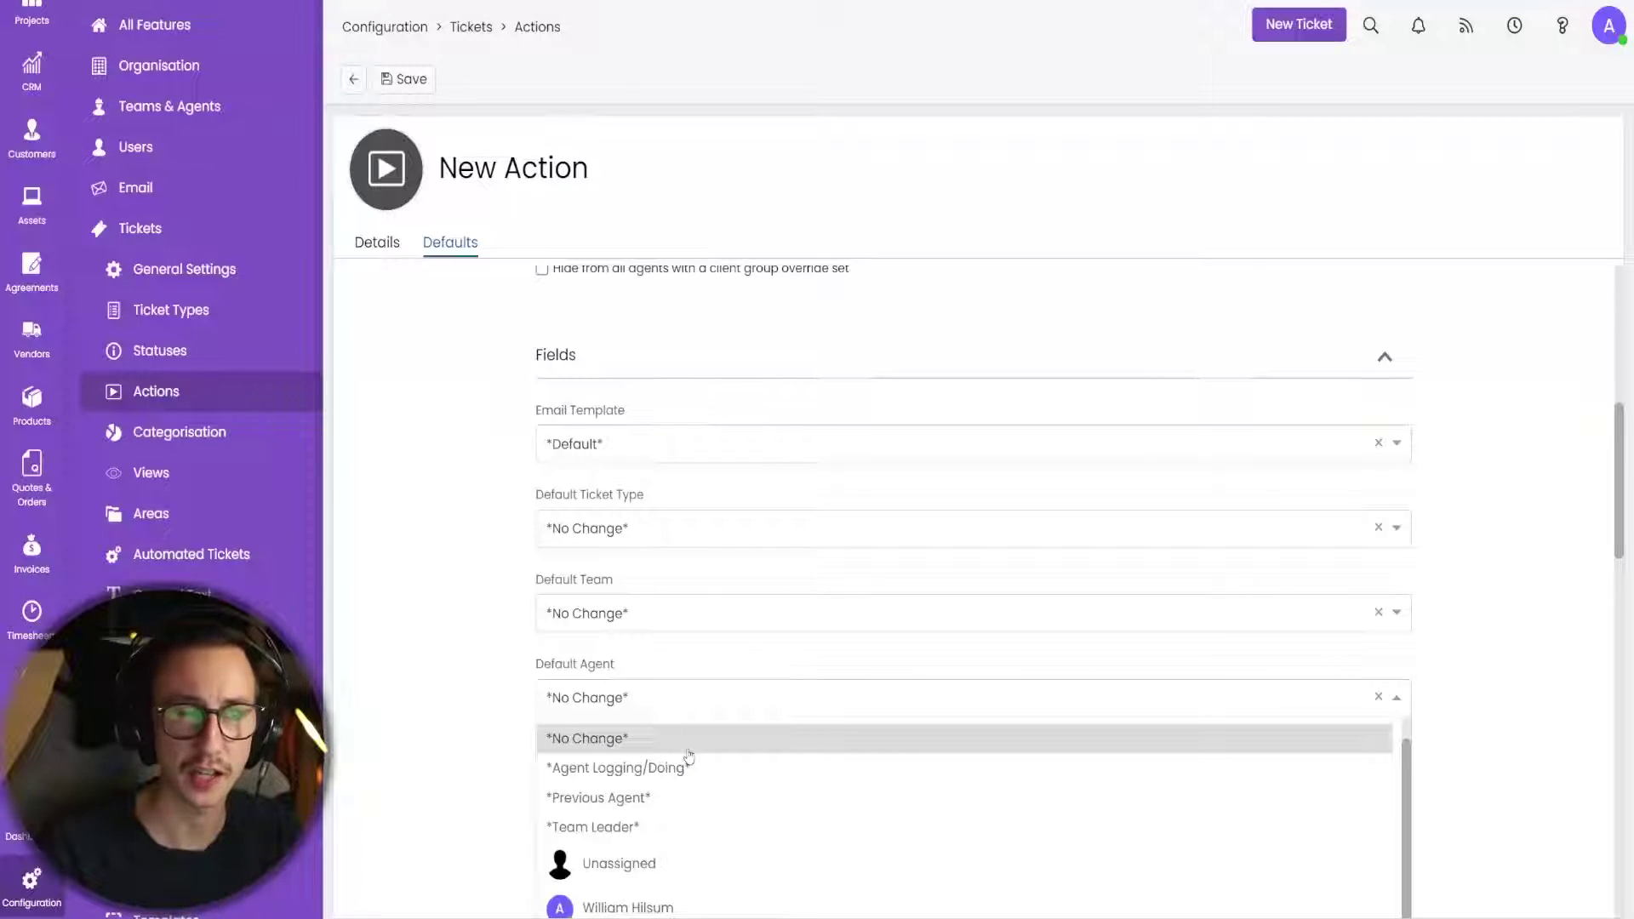
pyautogui.click(732, 771)
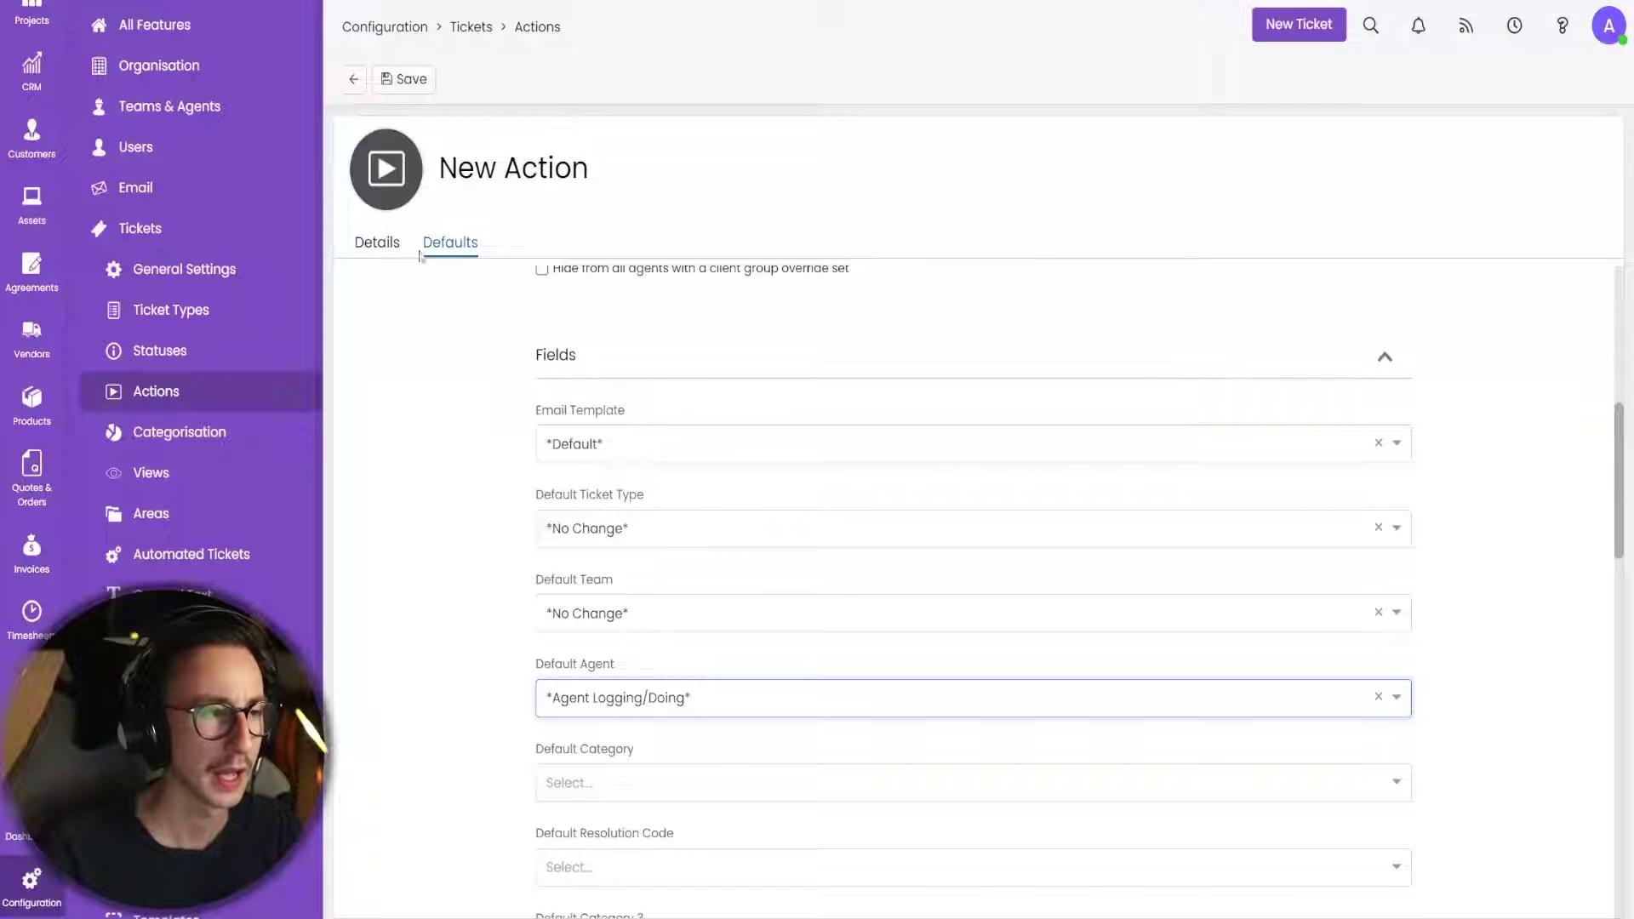
pyautogui.click(399, 79)
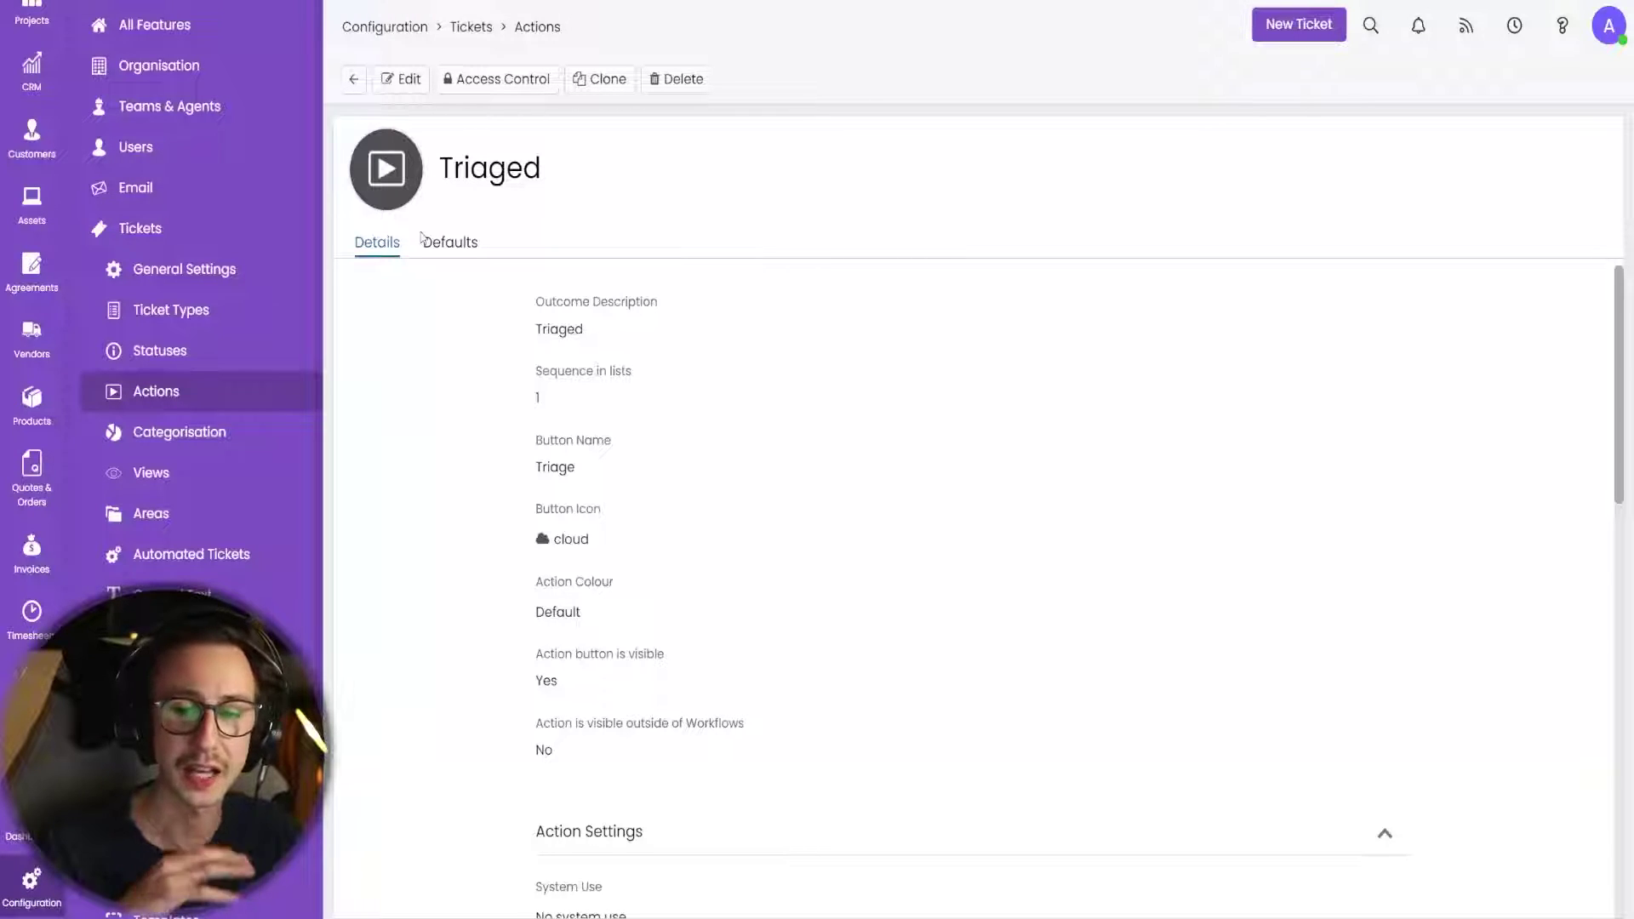
# View the Incident Management Workflow chart.
pyautogui.scroll(-2, 285, 416)
pyautogui.scroll(-5, 285, 416)
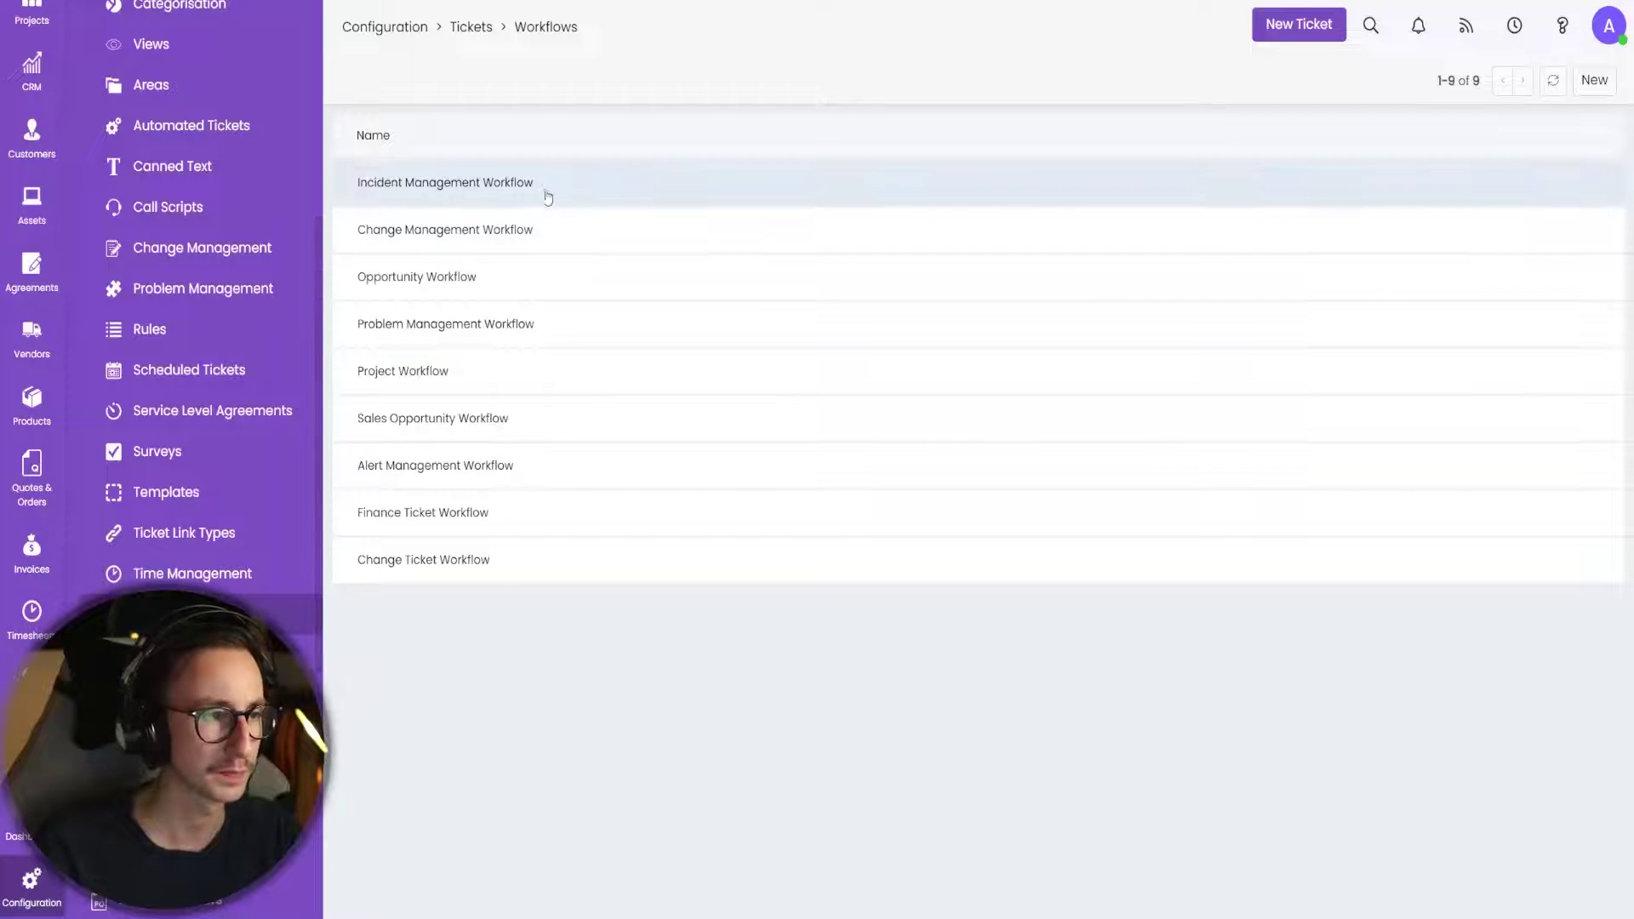
pyautogui.click(547, 181)
pyautogui.moveTo(610, 339); pyautogui.dragTo(606, 317)
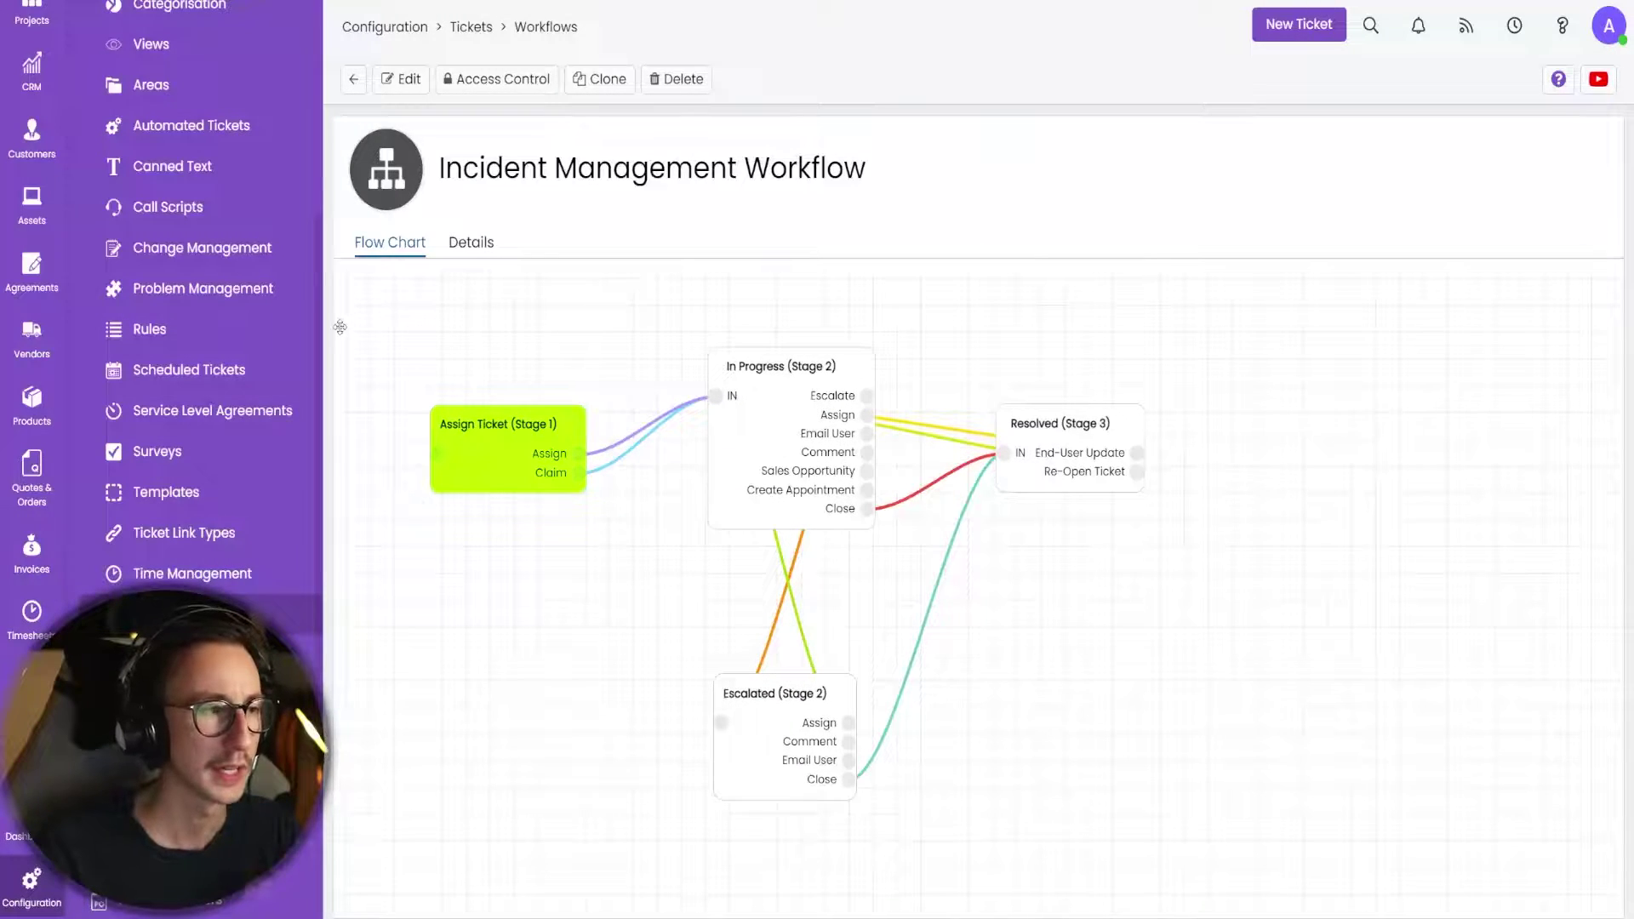
pyautogui.scroll(4, 306, 328)
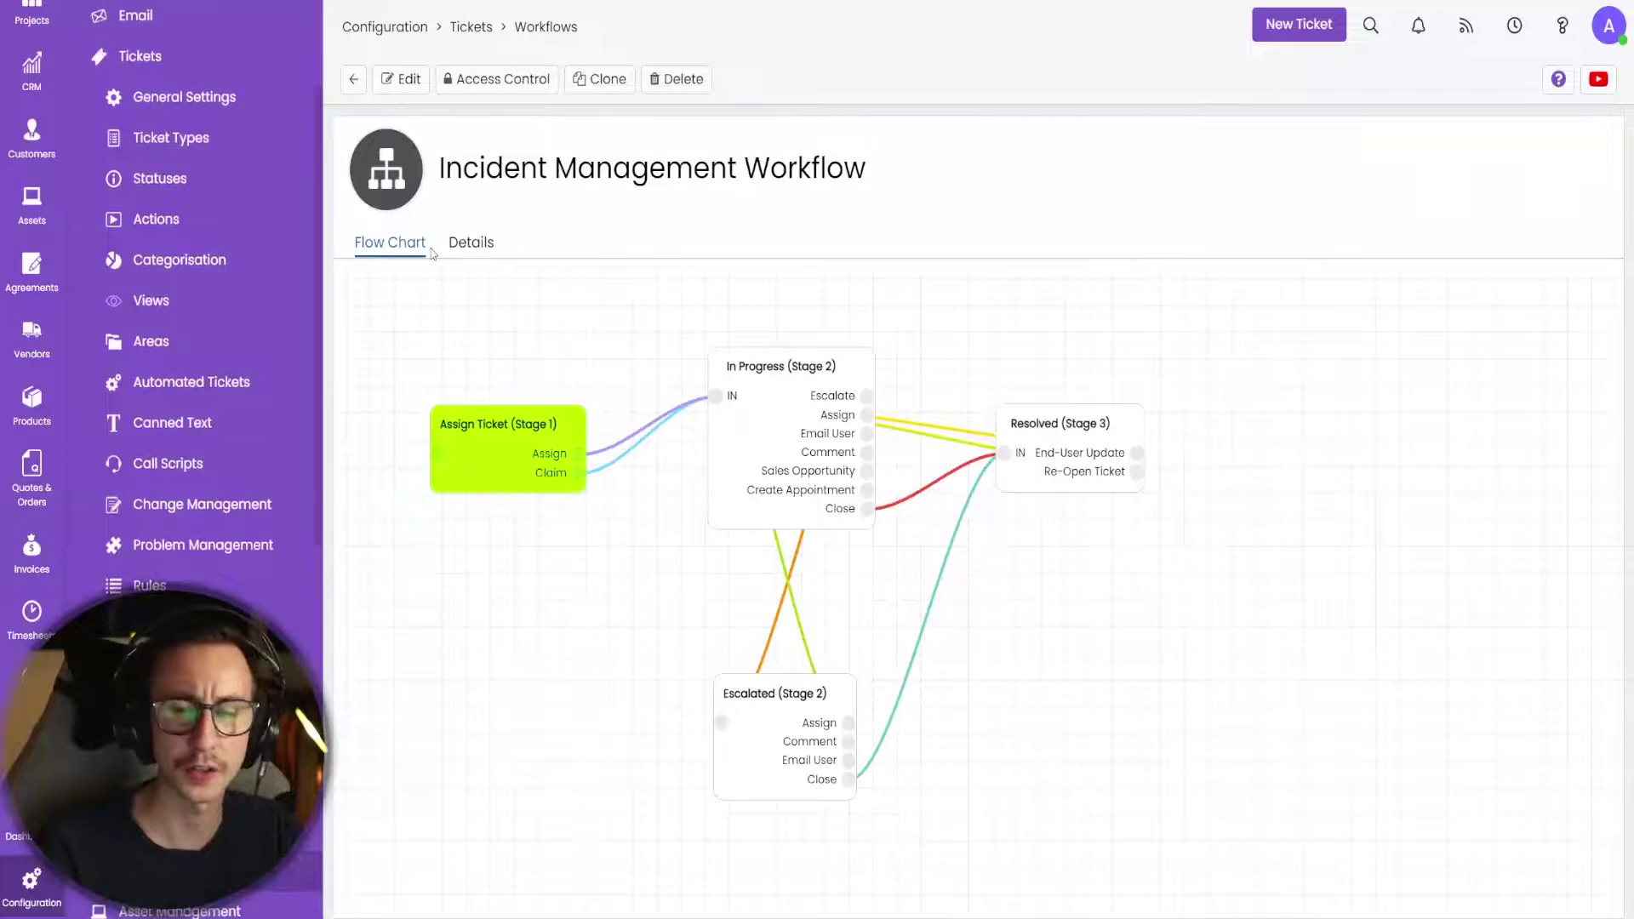
# Check that the Incident ticket type defaults to Incident Management Workflow, then return to Workflows.
pyautogui.click(212, 144)
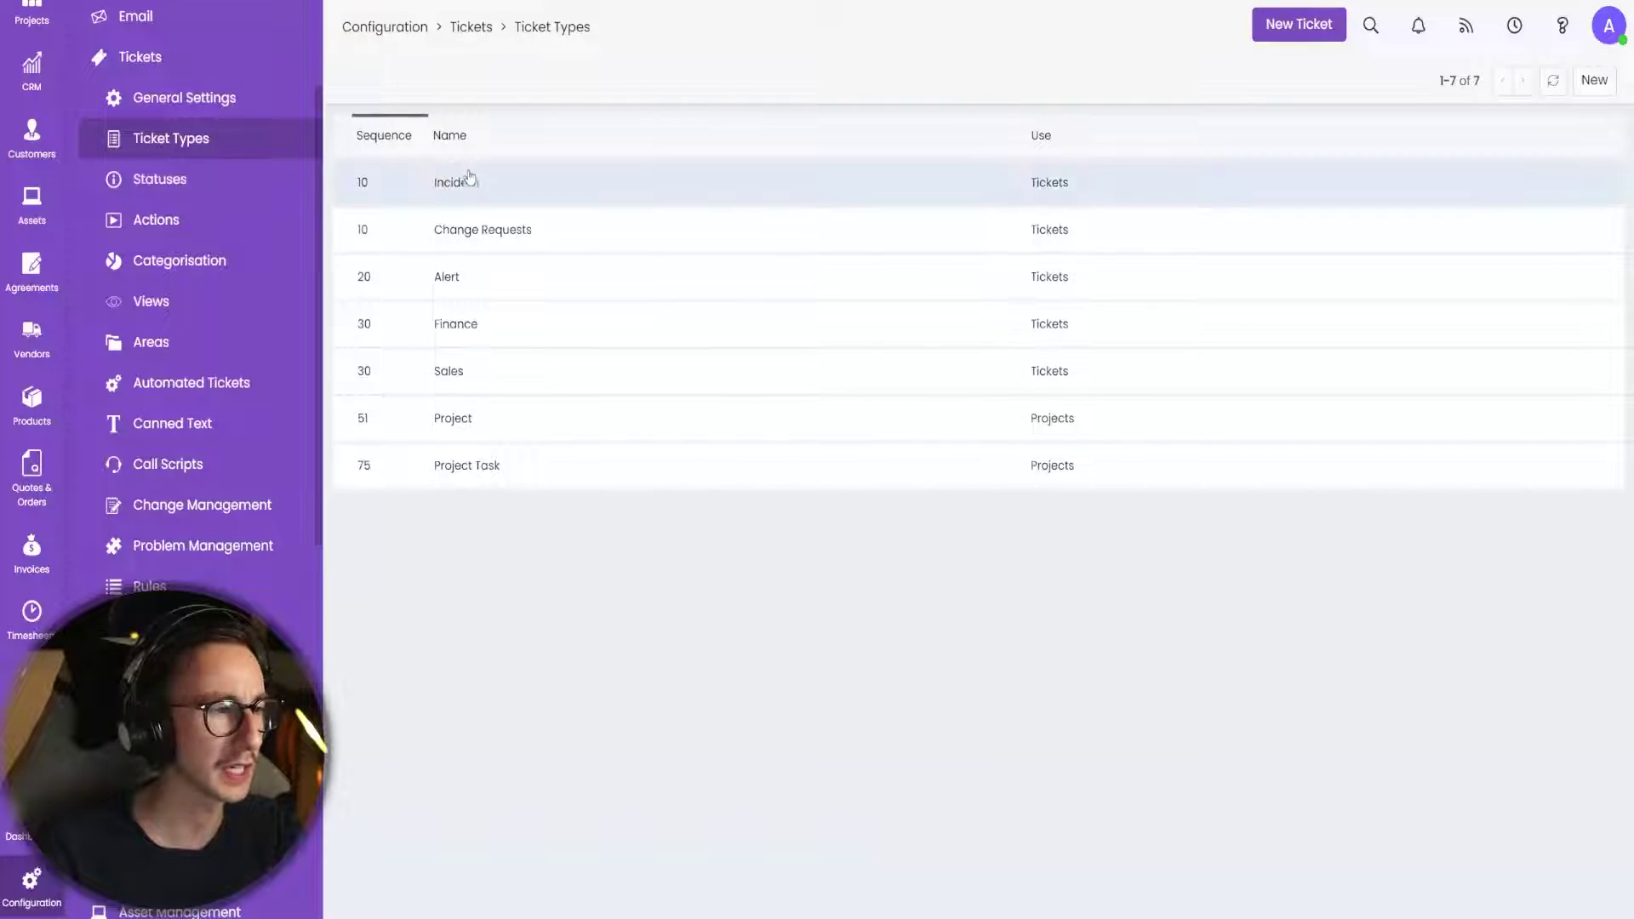
pyautogui.click(472, 178)
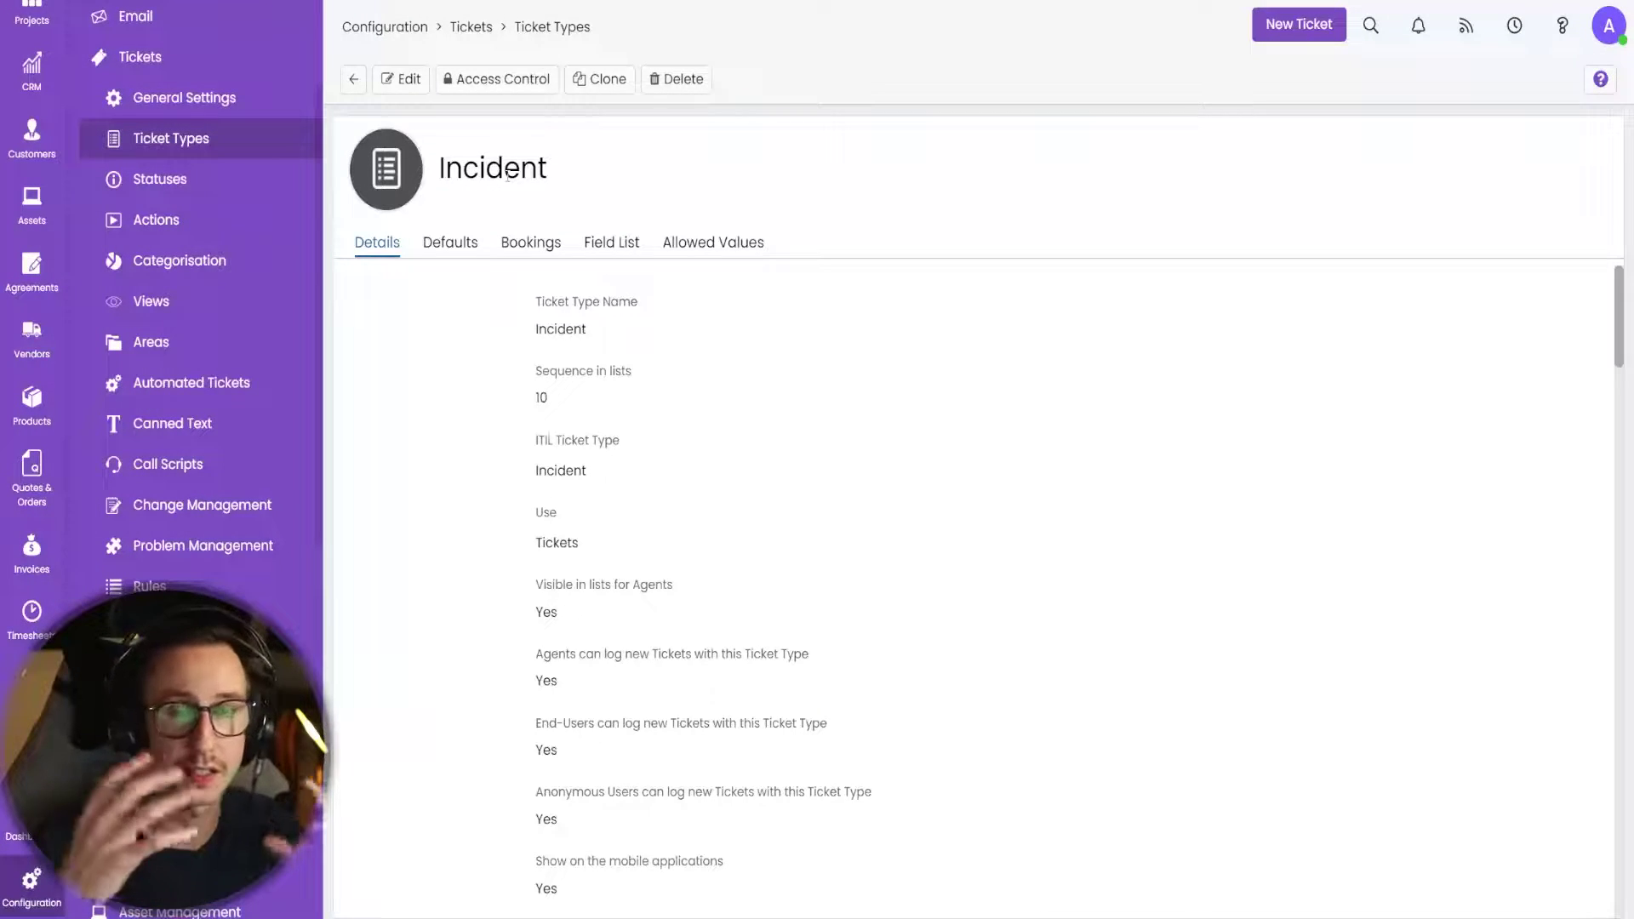
pyautogui.click(451, 243)
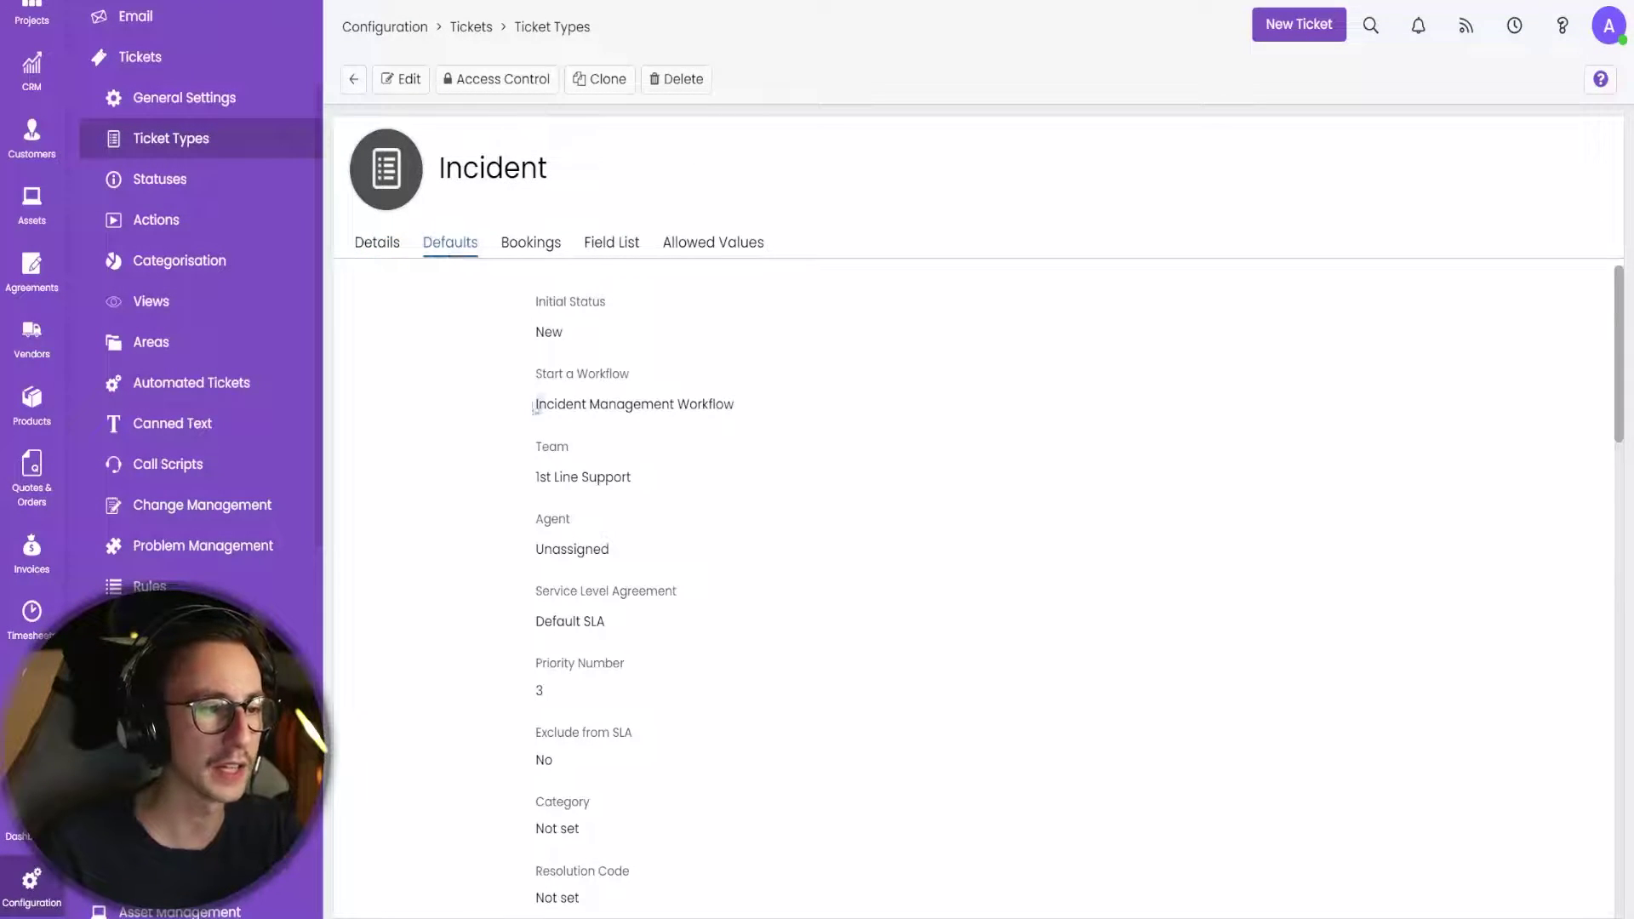
pyautogui.moveTo(536, 403); pyautogui.dragTo(741, 411)
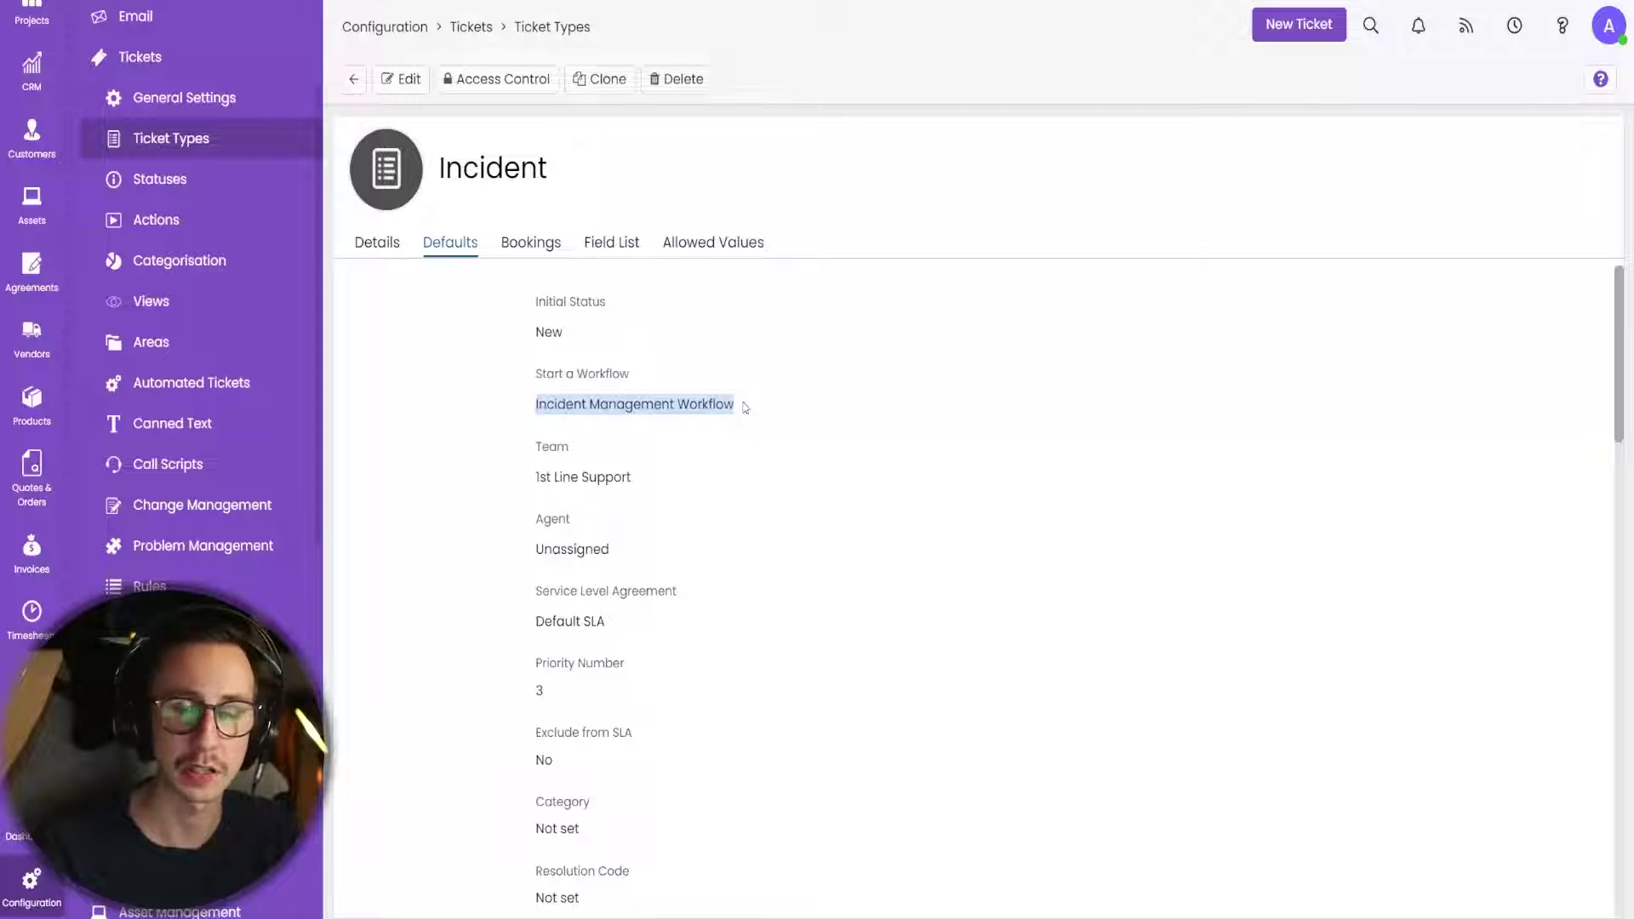
pyautogui.click(170, 626)
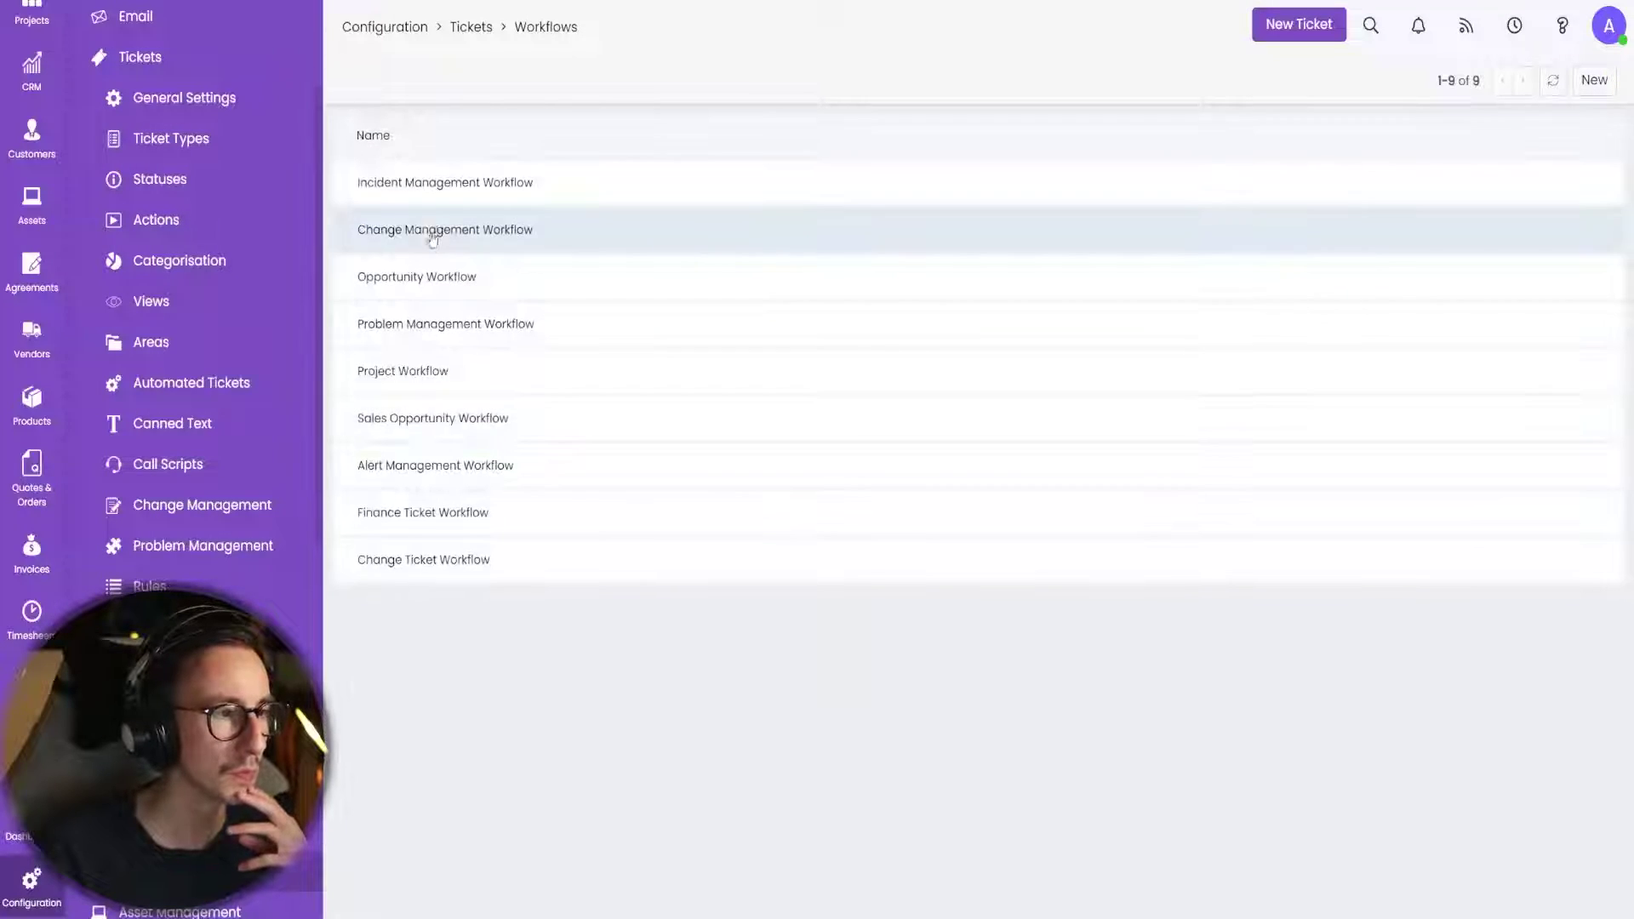
# Edit Incident Management Workflow past the in-use warning and delete the Assign Ticket (Stage 1) step.
pyautogui.click(380, 197)
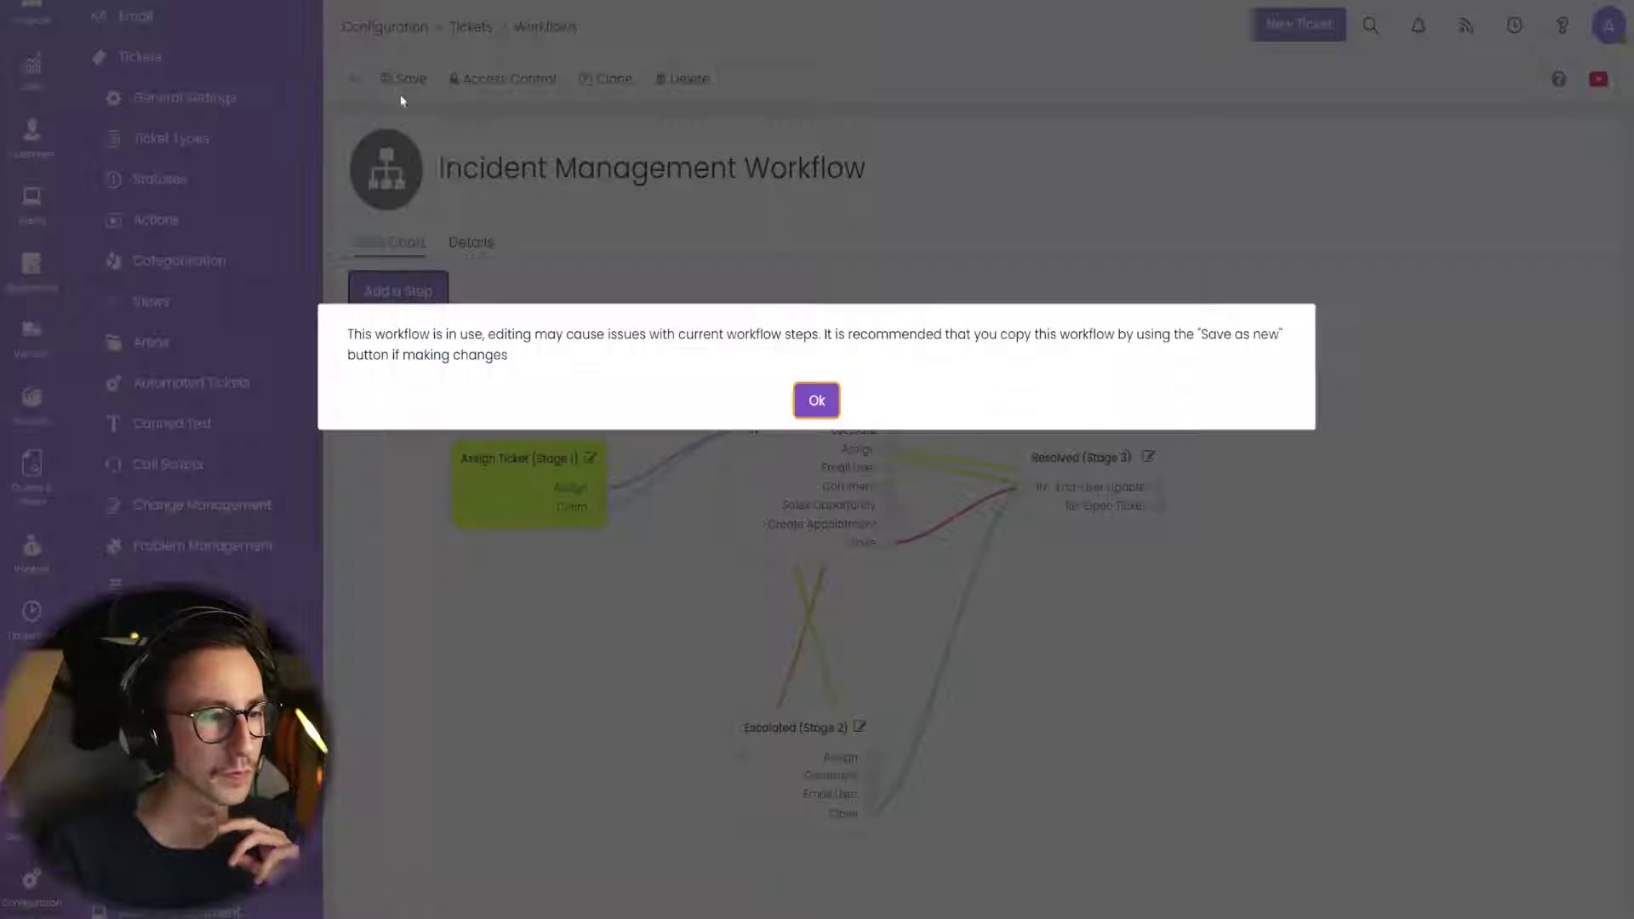
pyautogui.click(817, 401)
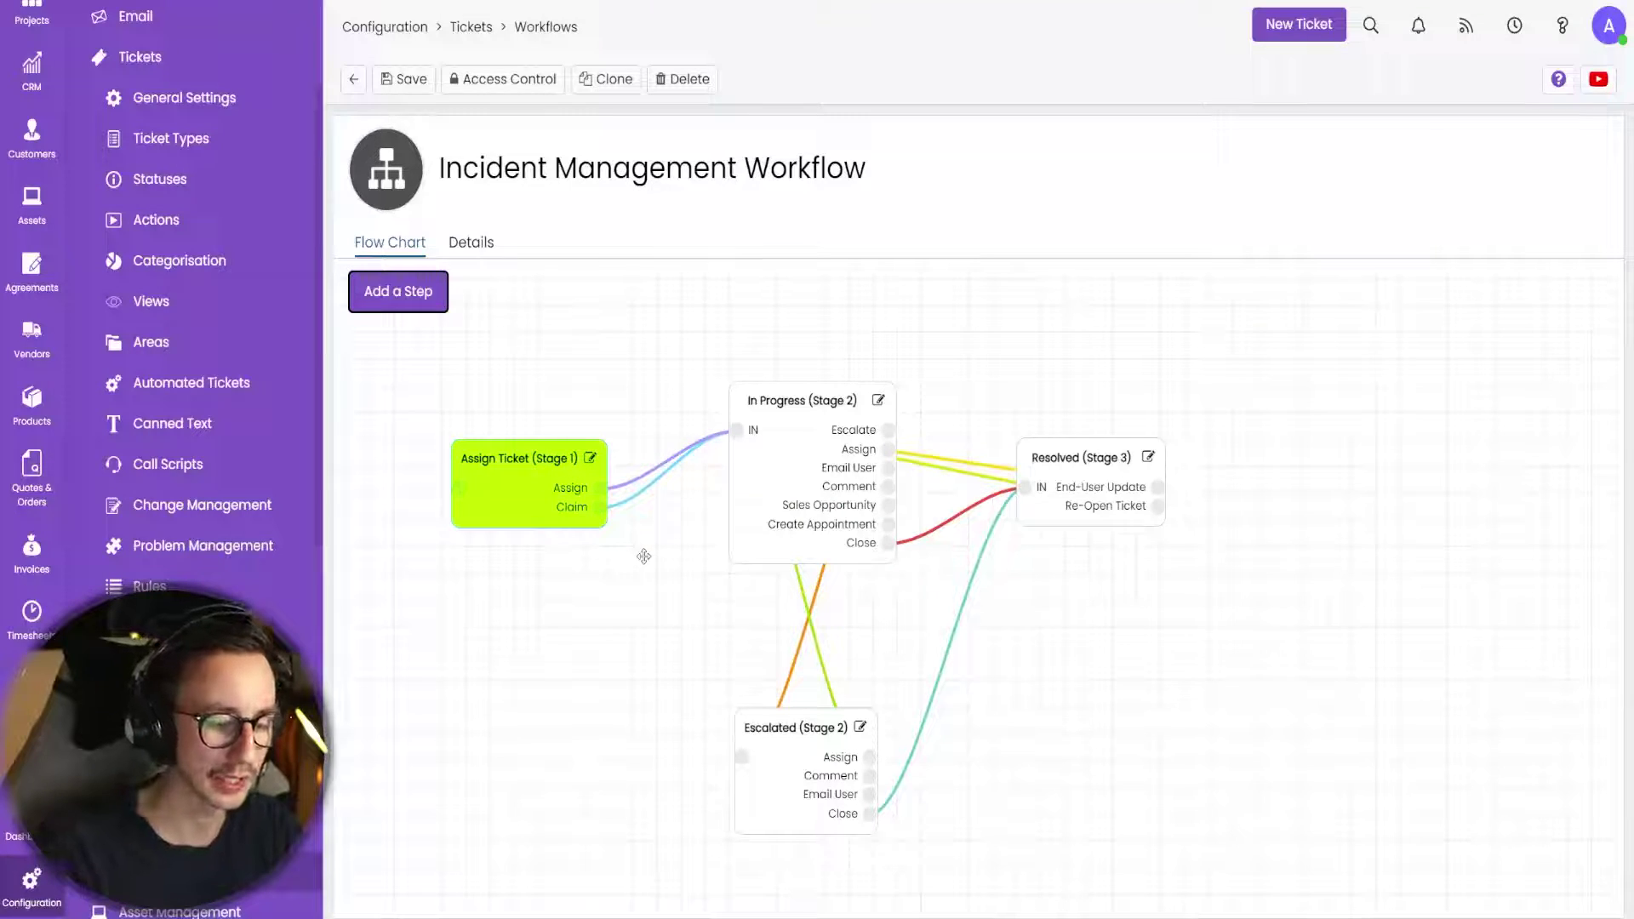
pyautogui.press('Delete')
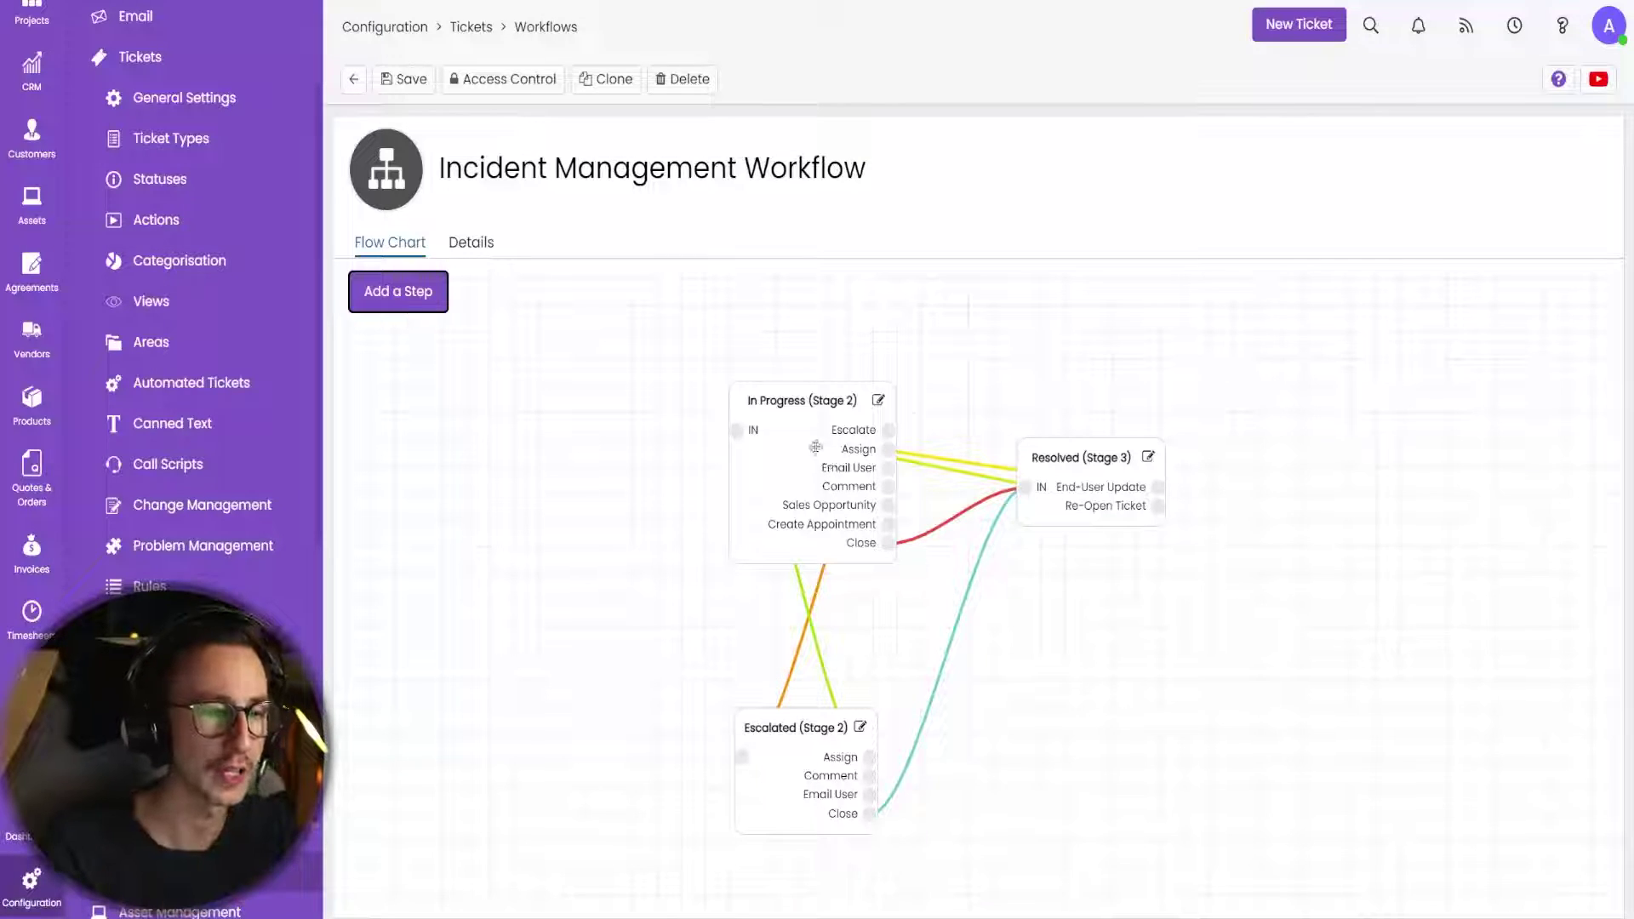
# Add a new step named 'Triage Ticket' and make it the workflow's start step.
pyautogui.click(400, 302)
pyautogui.write('T')
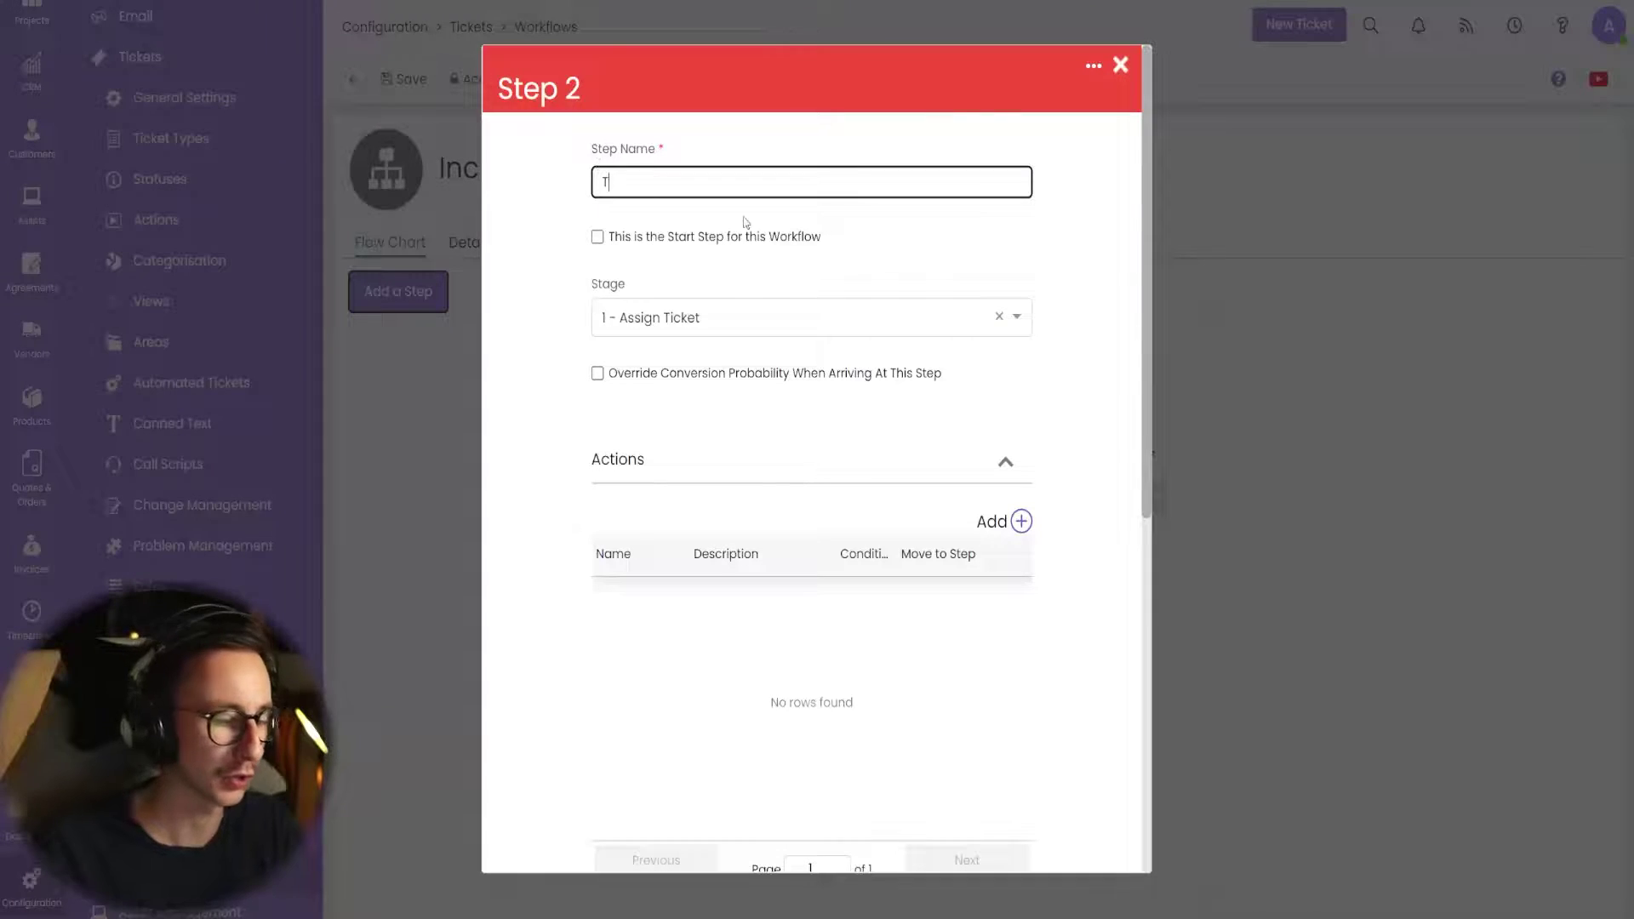
pyautogui.write('riag Ticket')
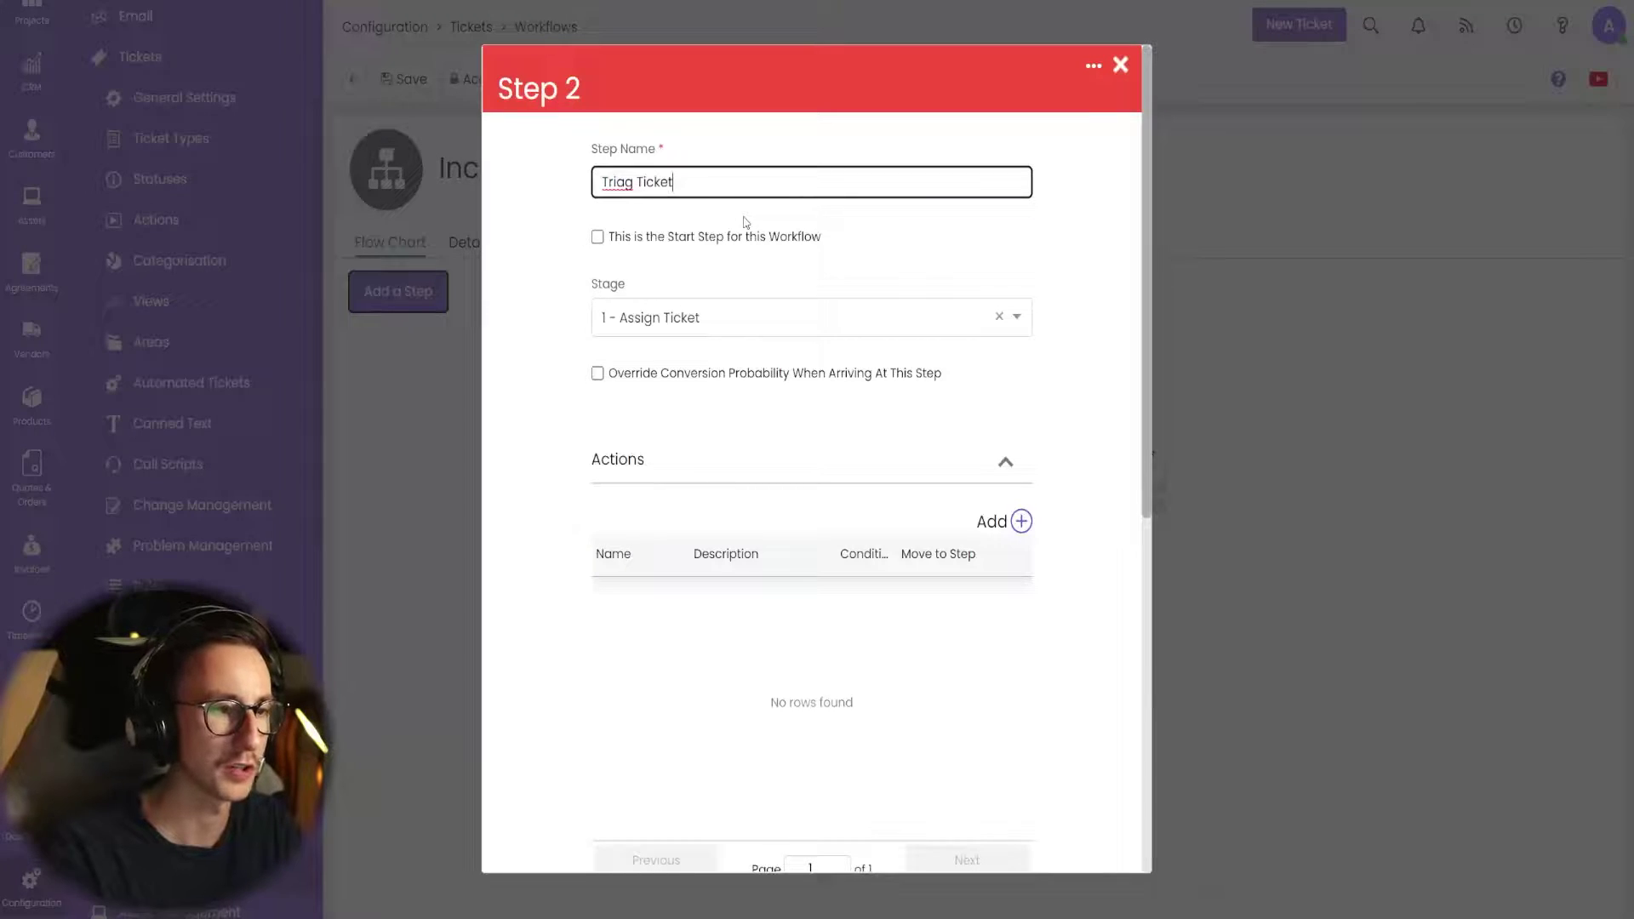
pyautogui.click(634, 181)
pyautogui.write('e')
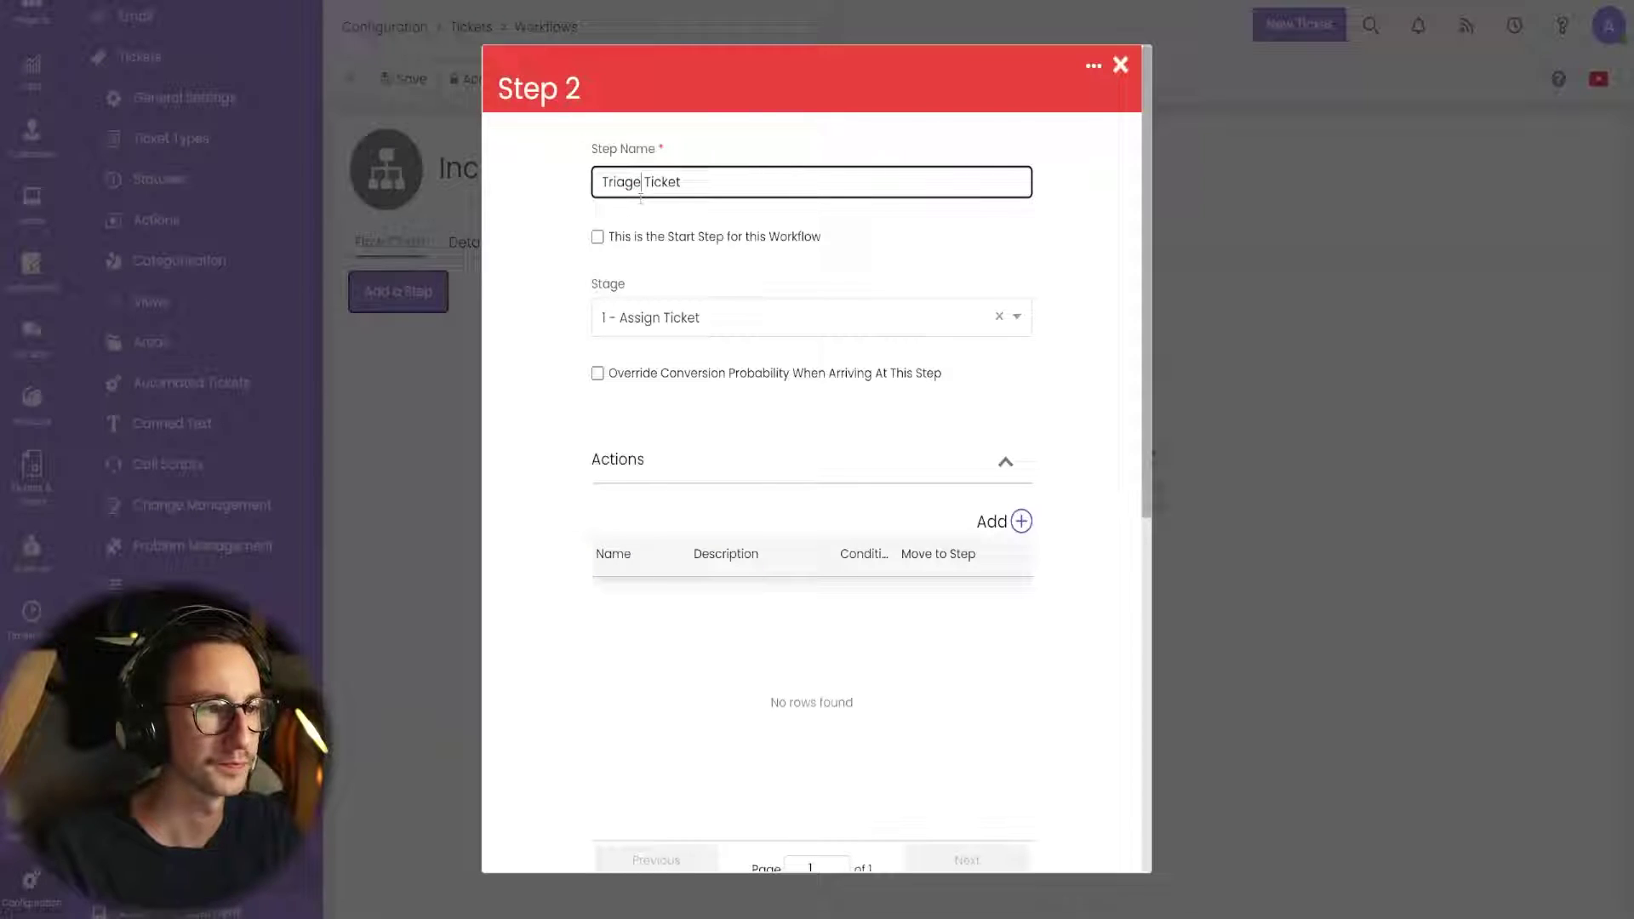
pyautogui.click(667, 239)
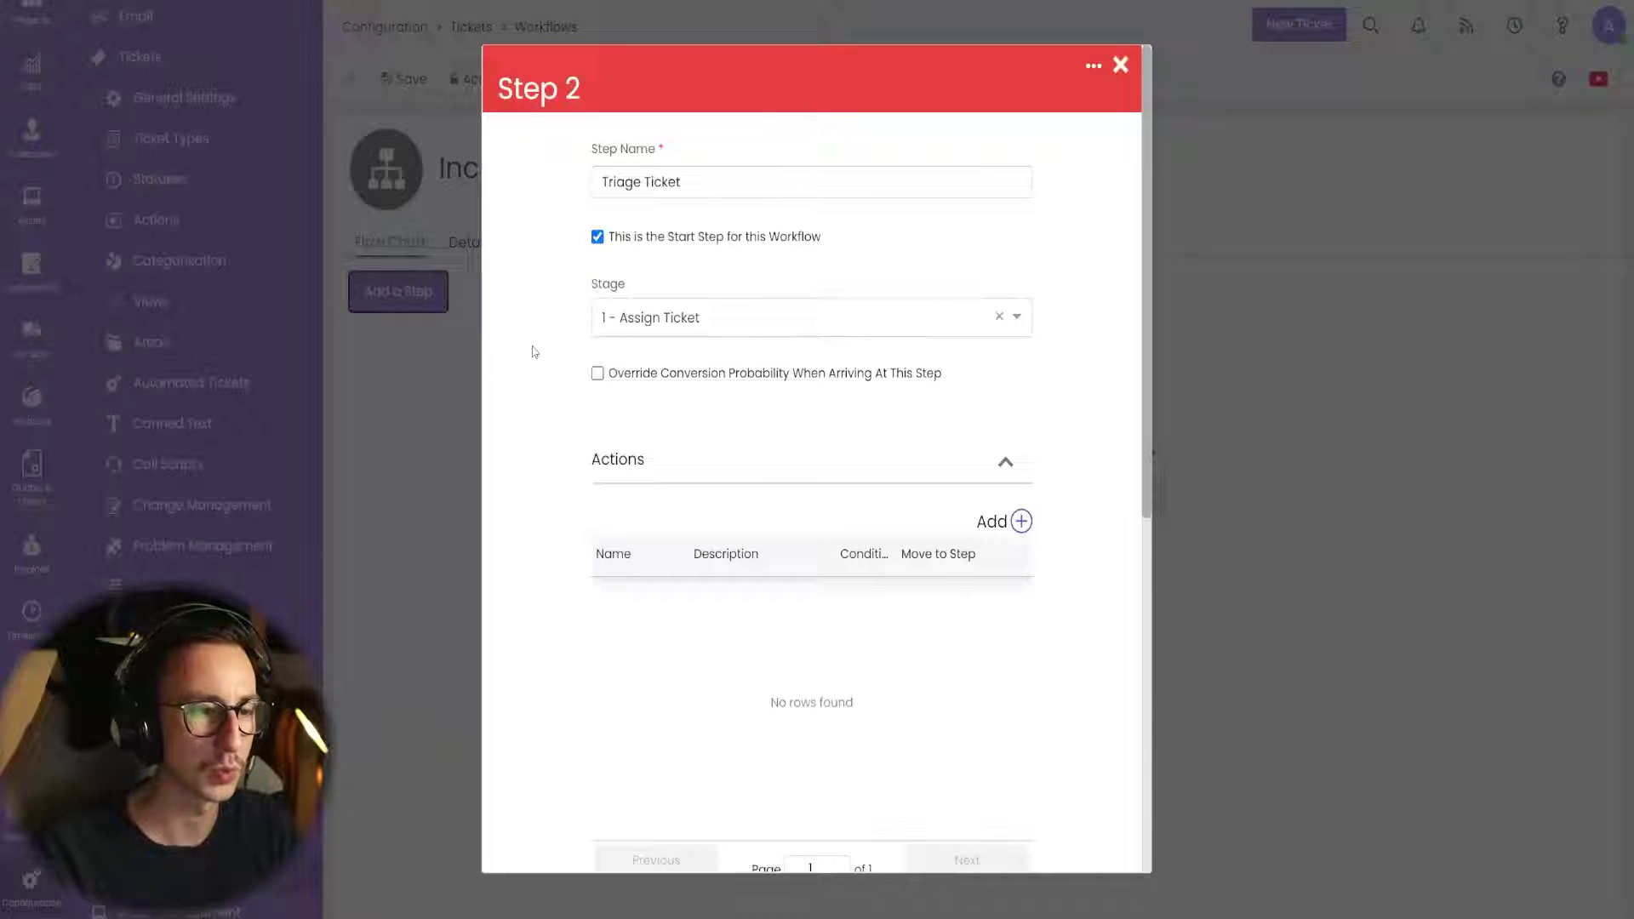
pyautogui.scroll(-1, 544, 352)
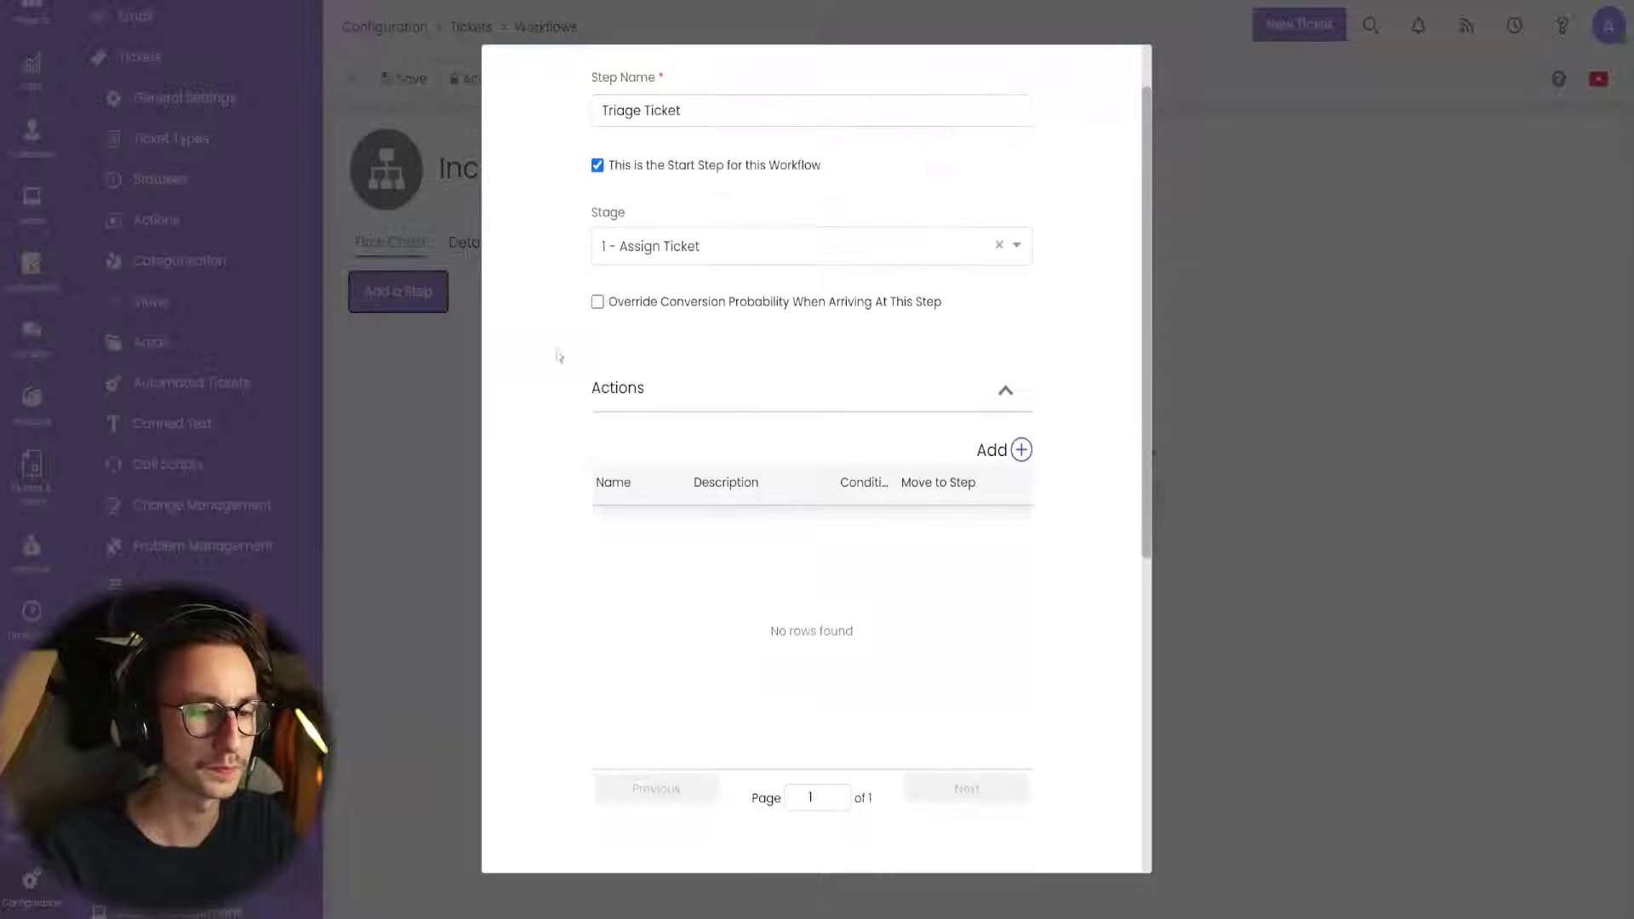
# Add an Allow Actions entry permitting the Triaged and Assign actions on this step.
pyautogui.click(1021, 451)
pyautogui.click(885, 345)
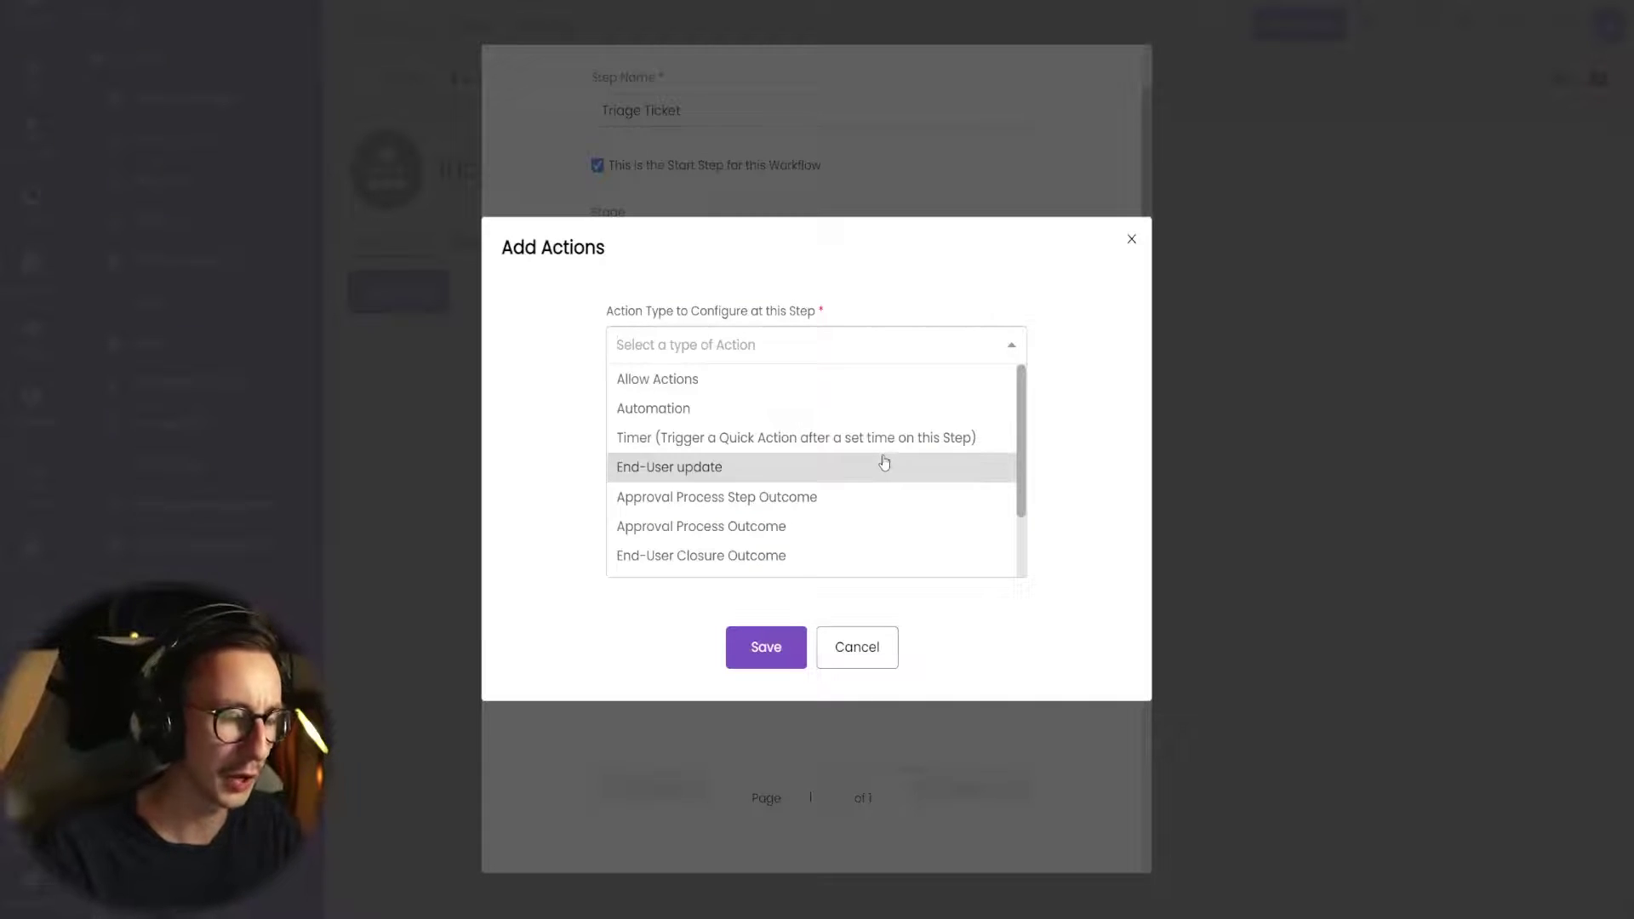
pyautogui.click(885, 380)
pyautogui.click(723, 412)
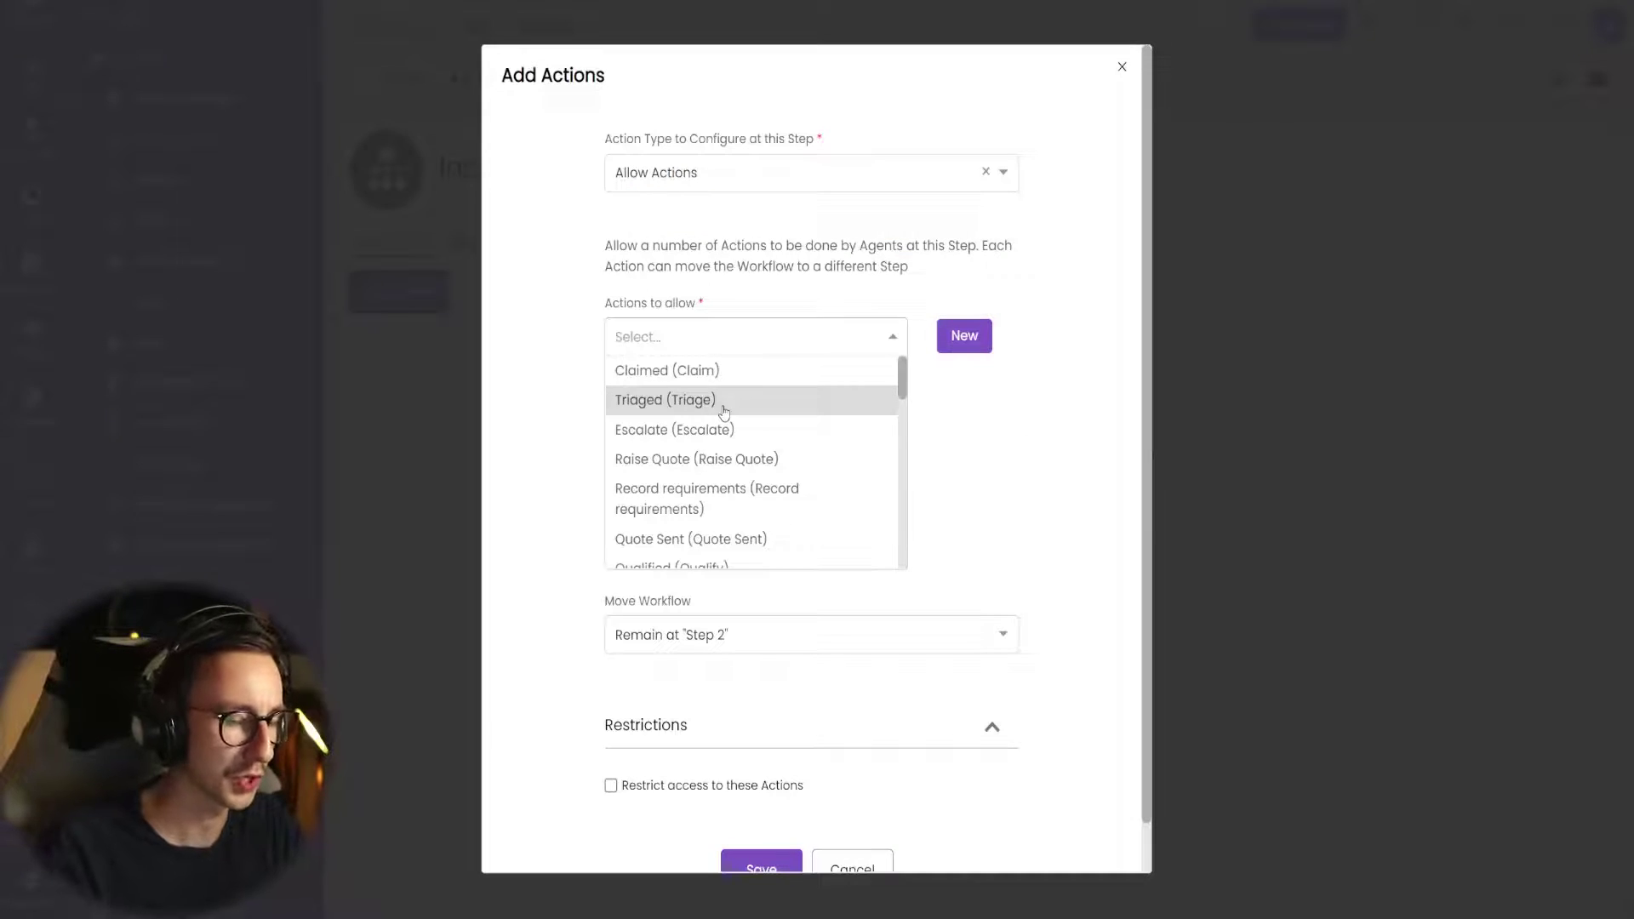
pyautogui.click(723, 410)
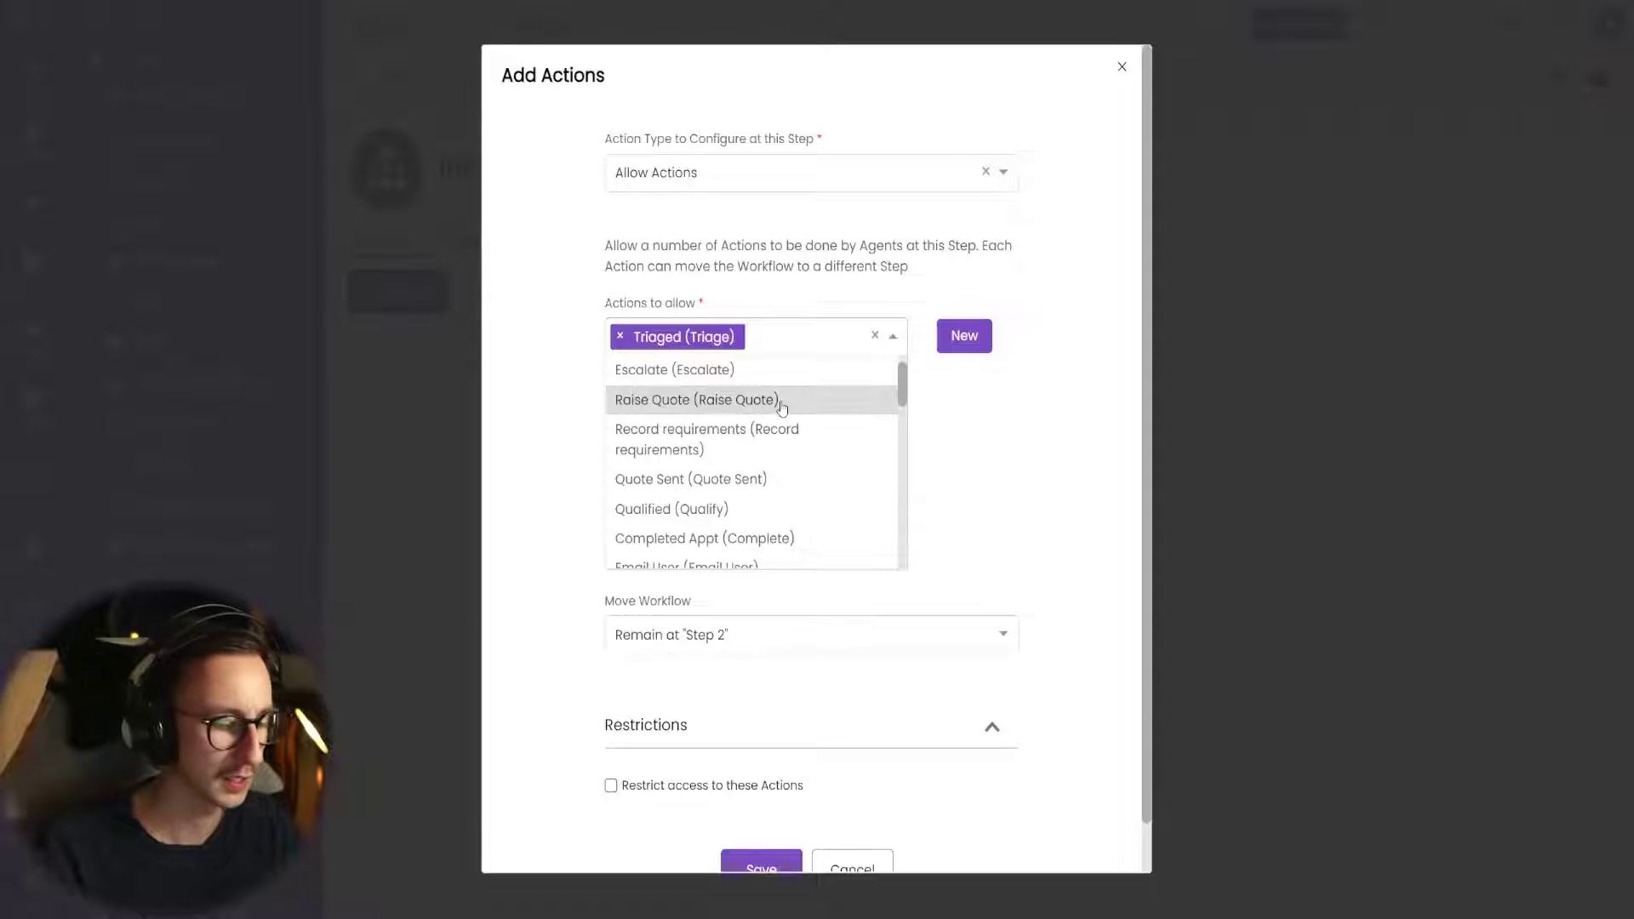
pyautogui.write('re q')
pyautogui.press('BackSpace')
pyautogui.press('BackSpace')
pyautogui.press('BackSpace')
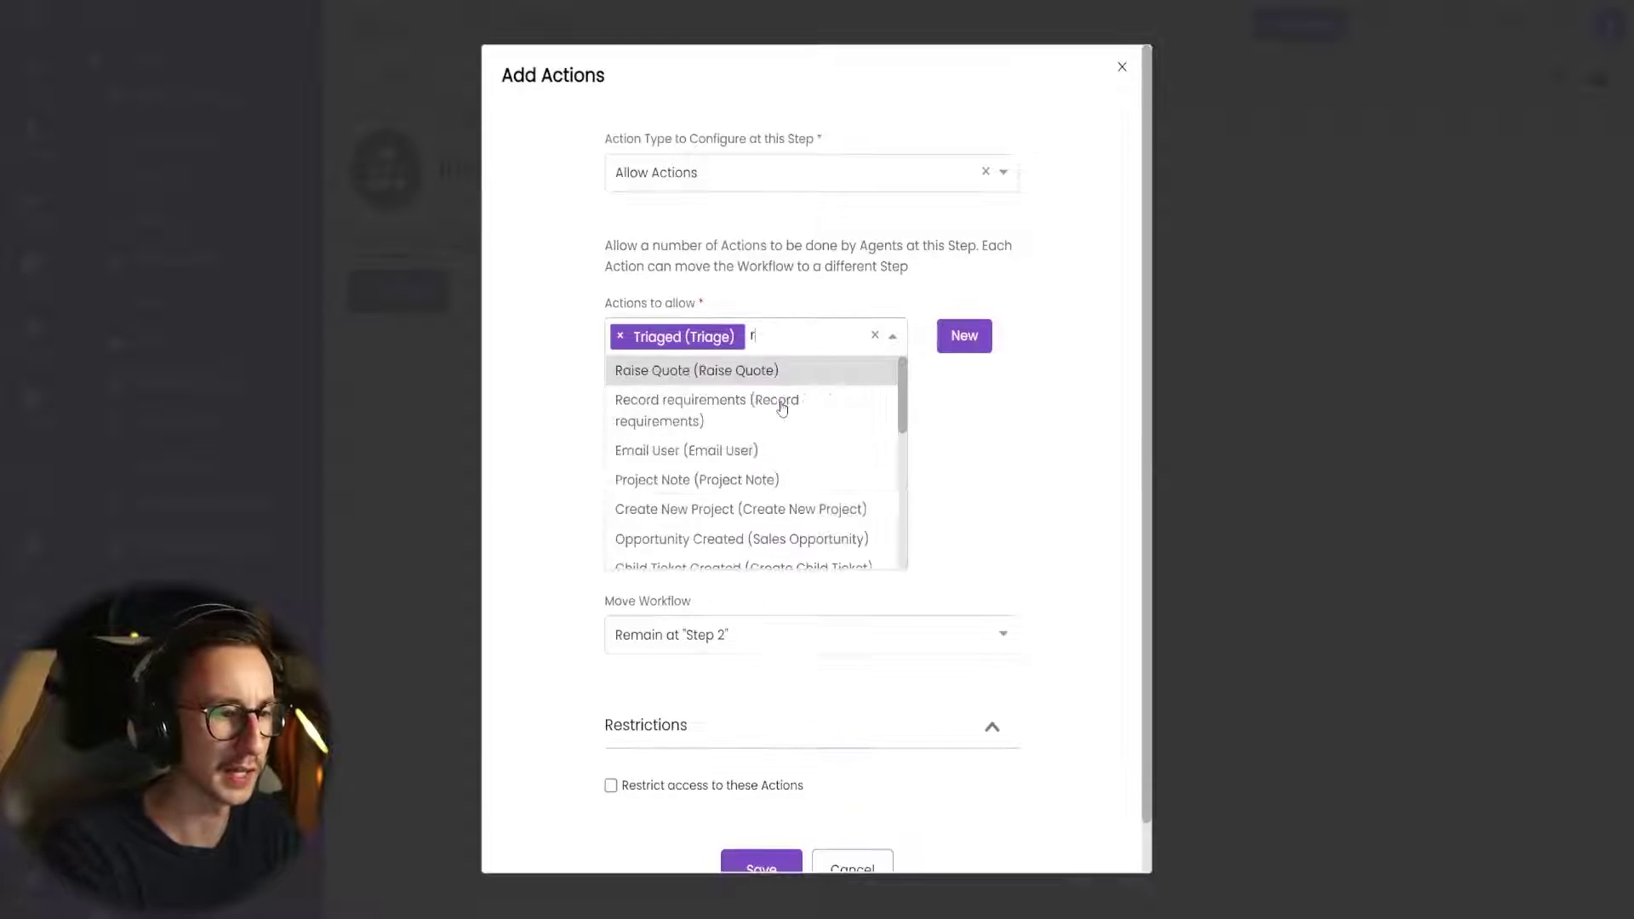
pyautogui.press('BackSpace')
pyautogui.write('Ass')
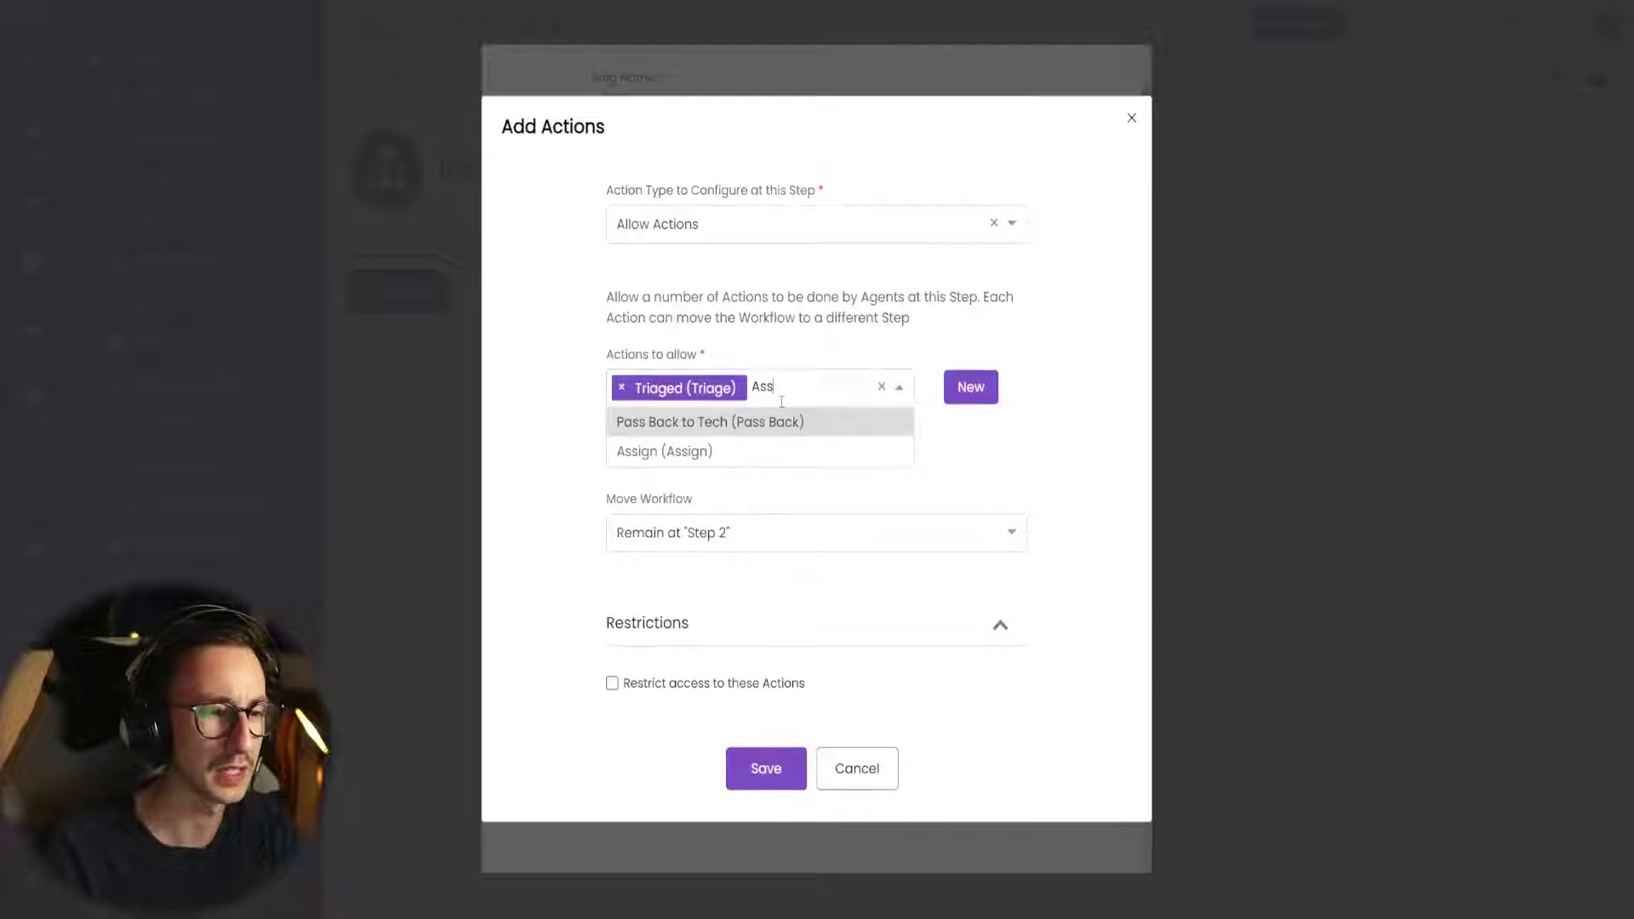
pyautogui.click(764, 460)
pyautogui.click(995, 437)
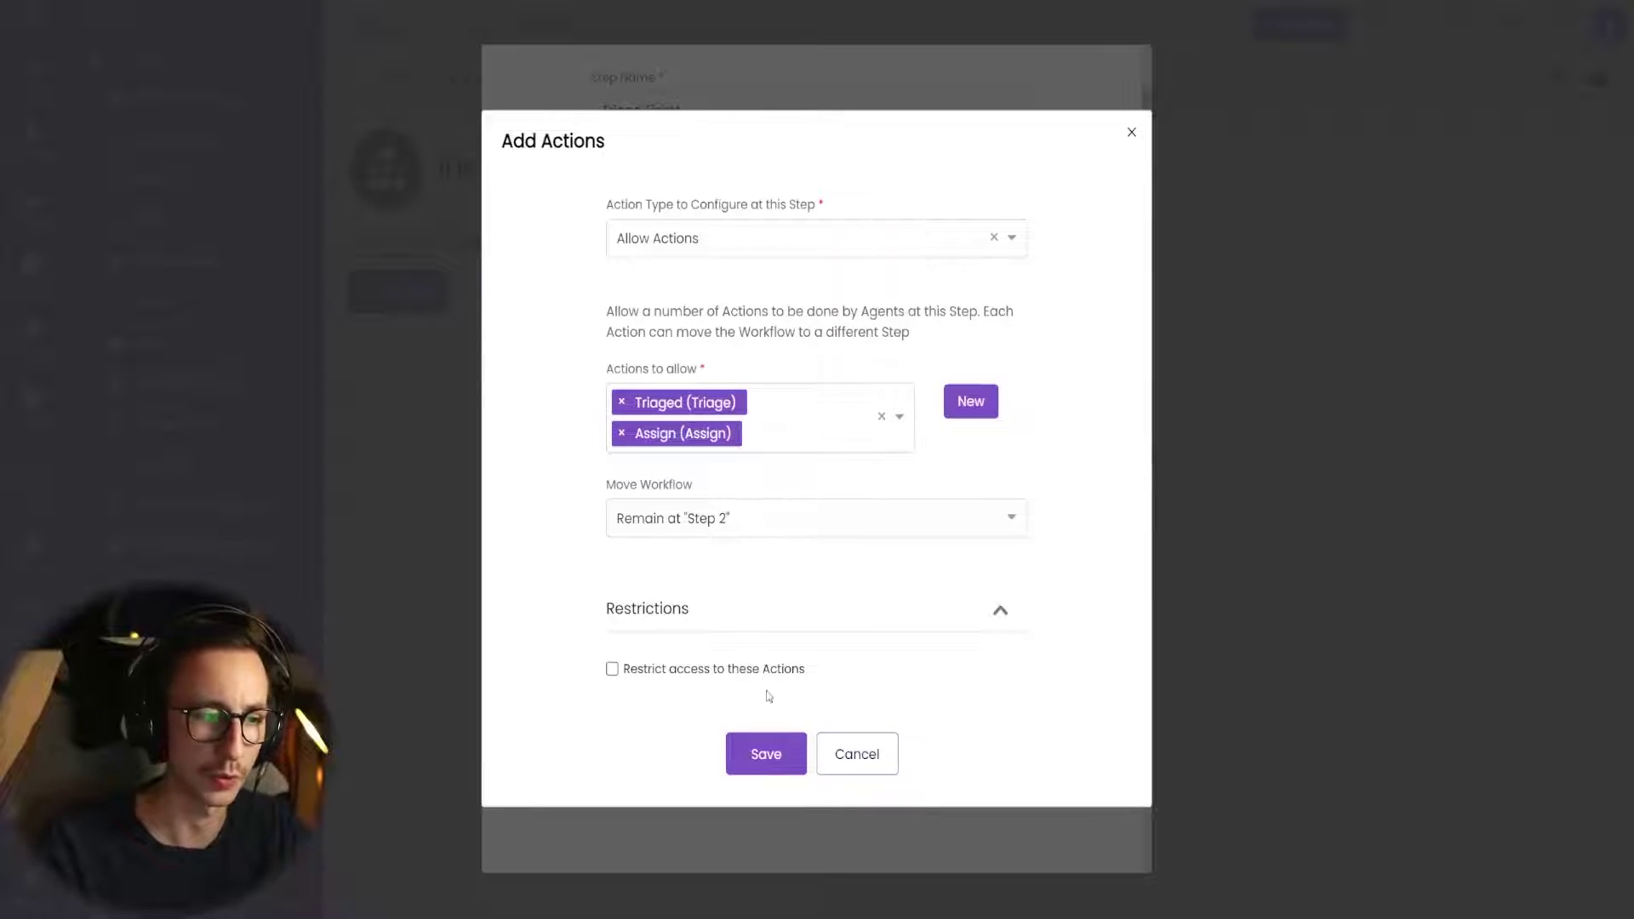
# Make these actions move the workflow to In Progress, then save the step.
pyautogui.click(725, 520)
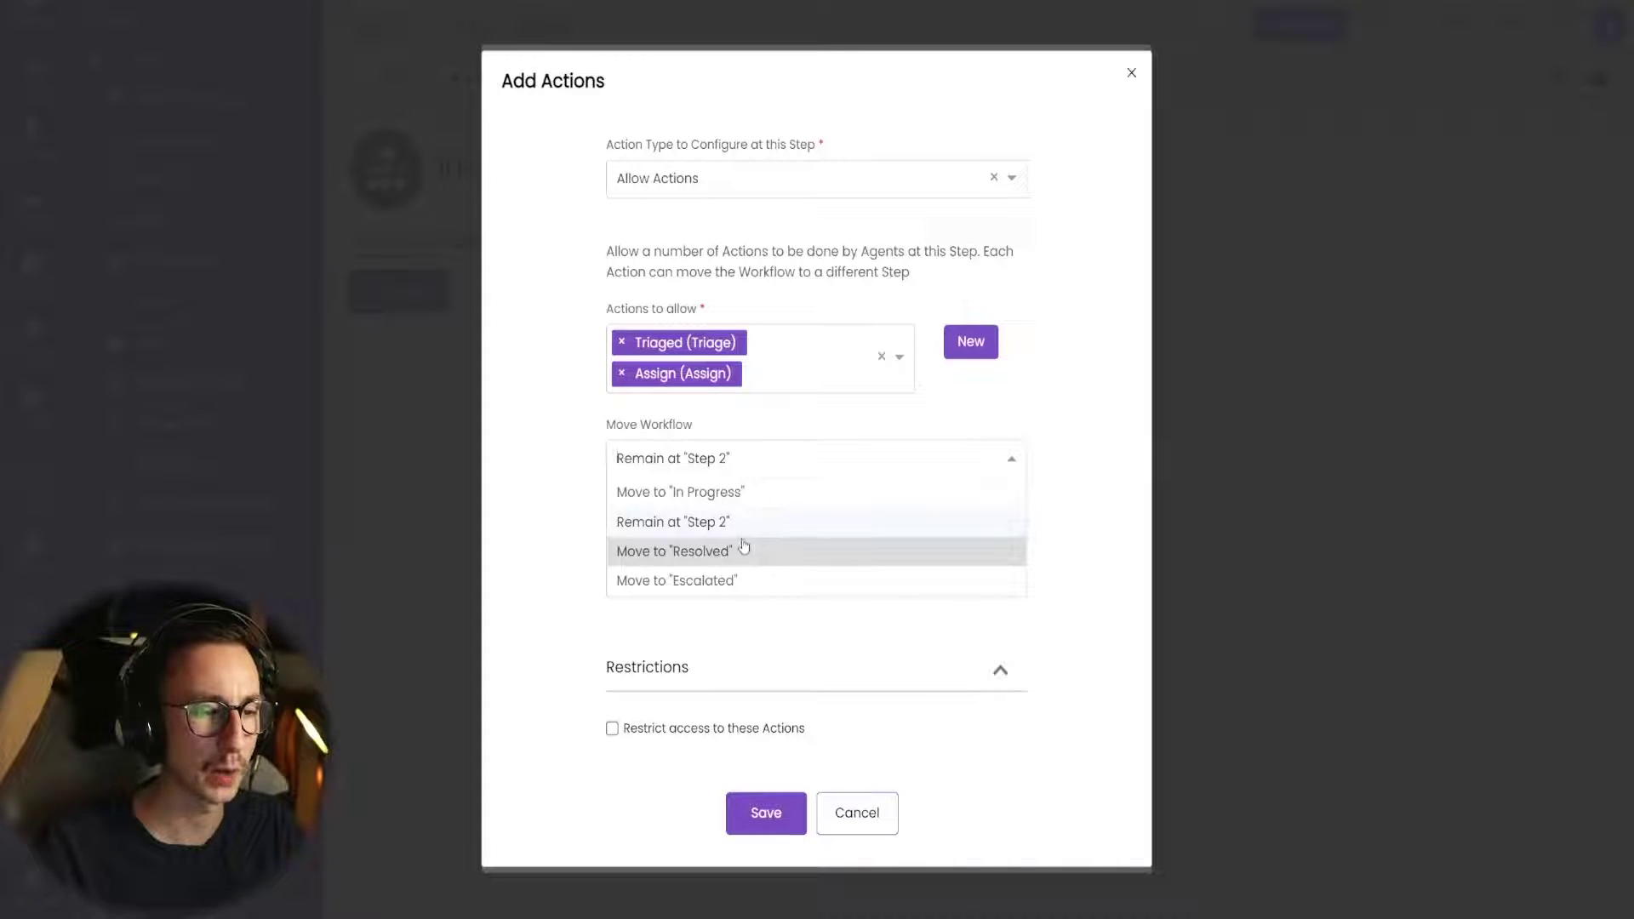
pyautogui.click(723, 493)
pyautogui.click(775, 760)
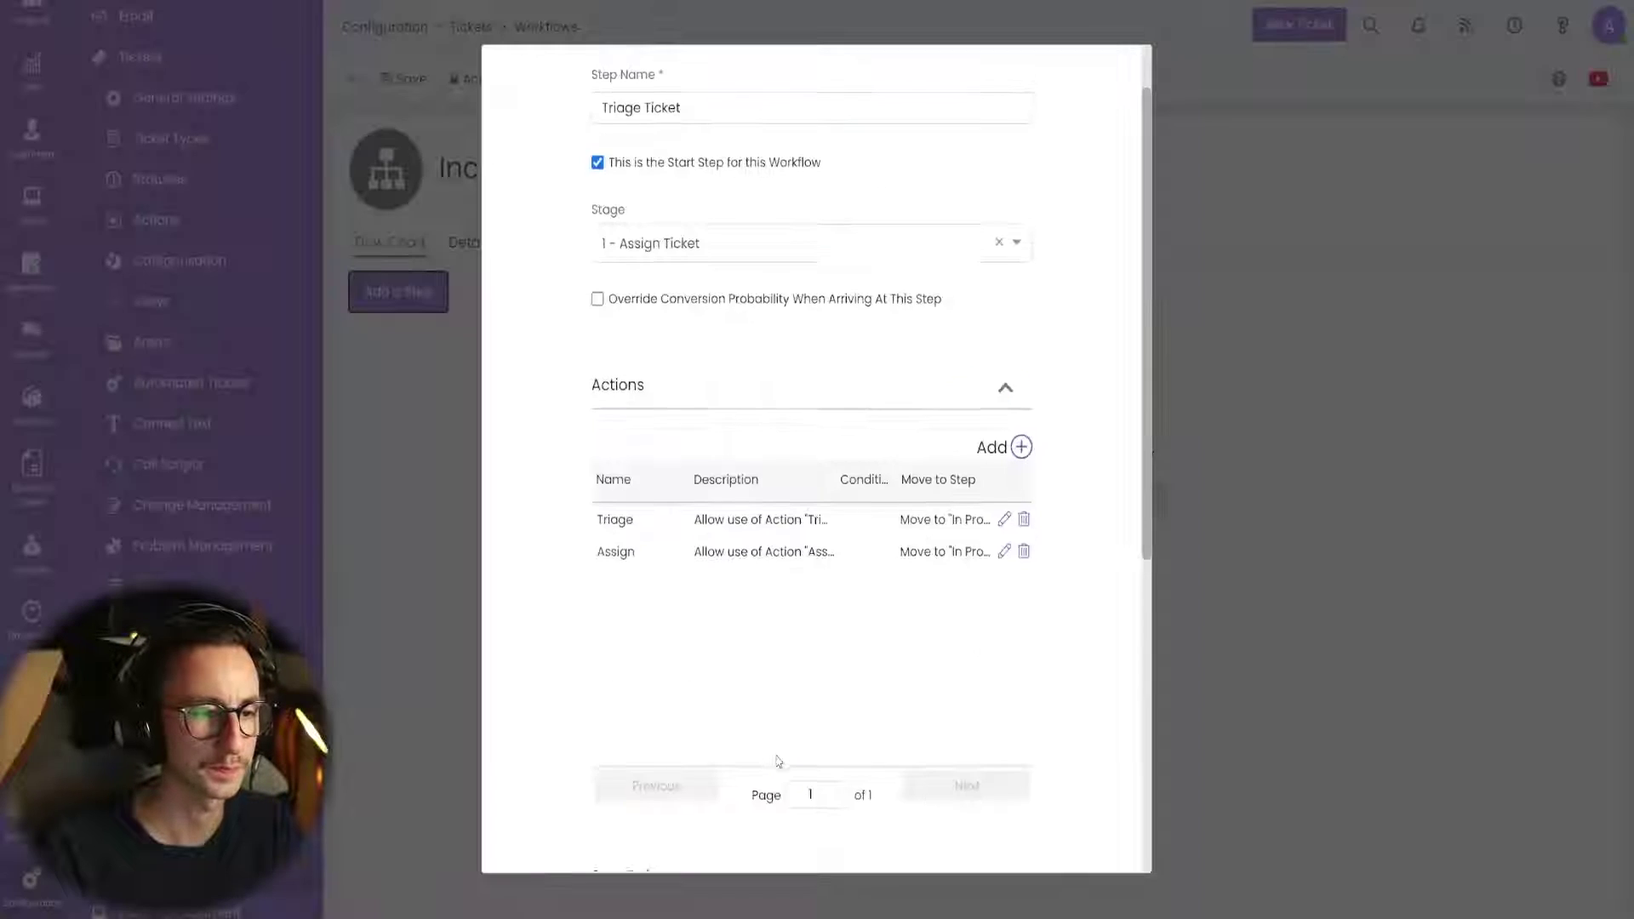
pyautogui.scroll(-5, 790, 823)
pyautogui.click(766, 862)
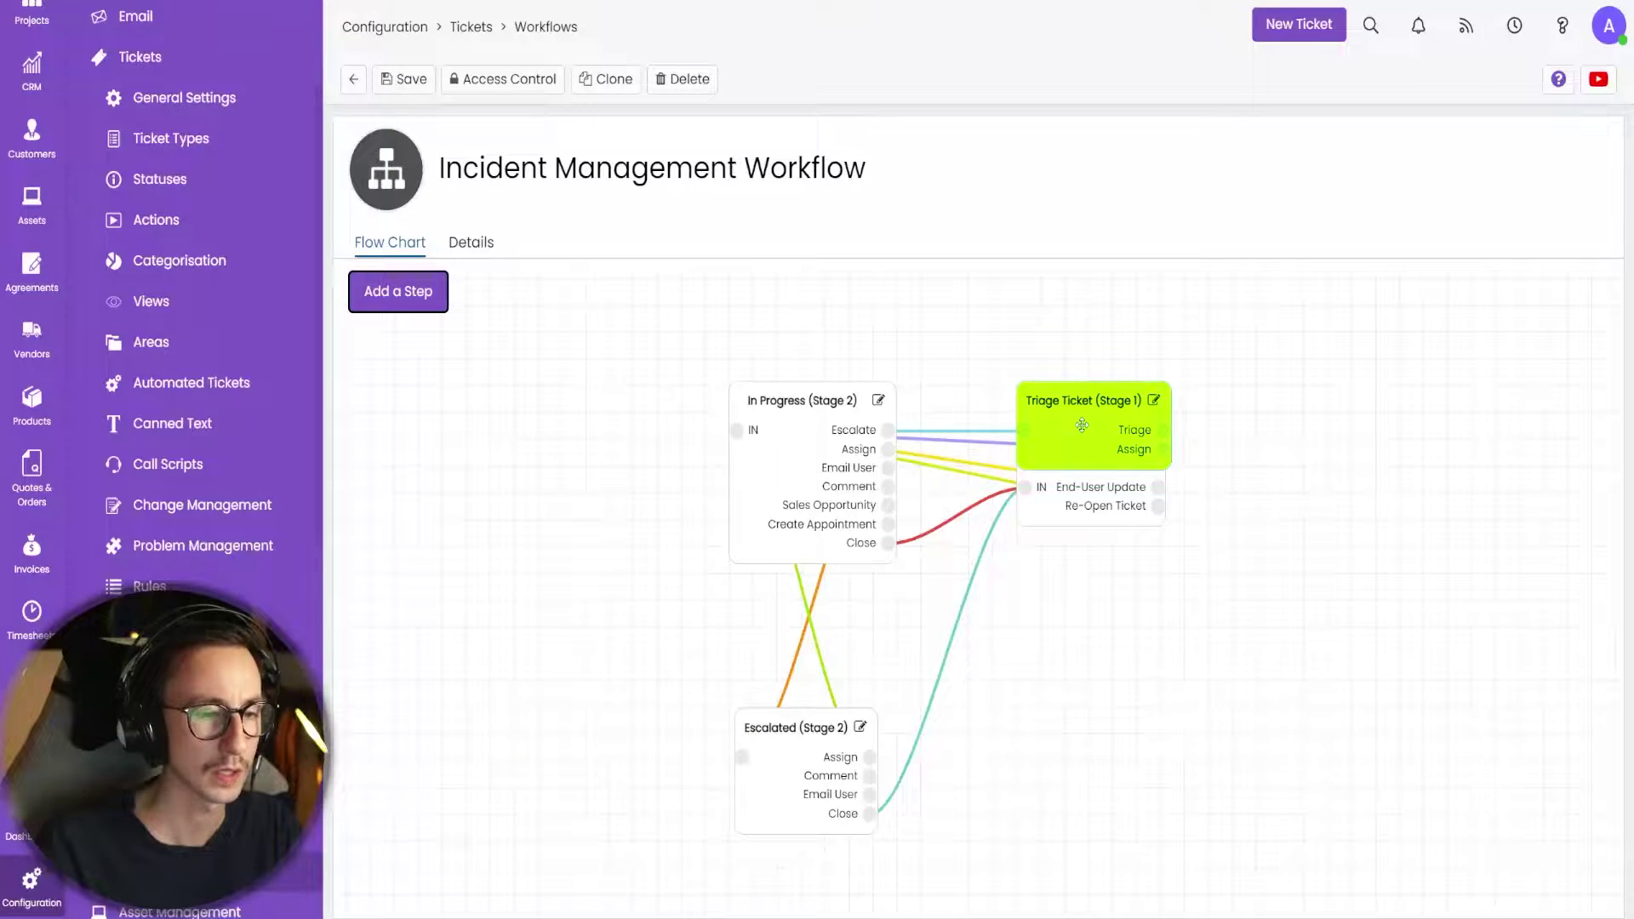
# Arrange the flow chart so the Triage Ticket node sits left of In Progress.
pyautogui.moveTo(1082, 425); pyautogui.dragTo(479, 489)
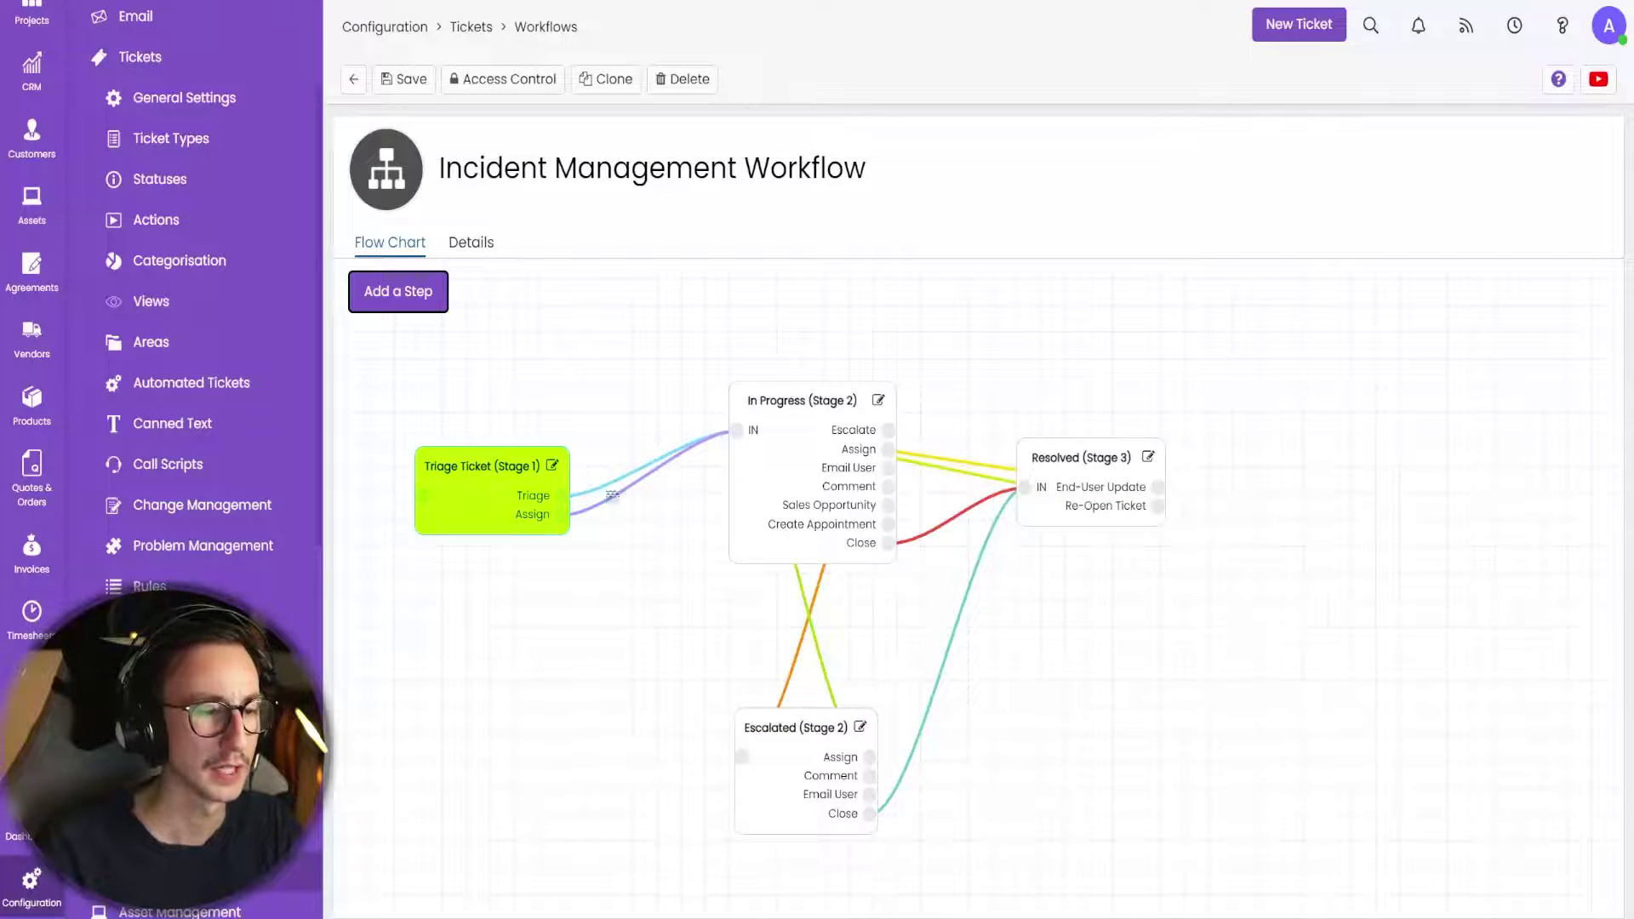
pyautogui.moveTo(790, 448); pyautogui.dragTo(741, 465)
pyautogui.moveTo(498, 475); pyautogui.dragTo(502, 462)
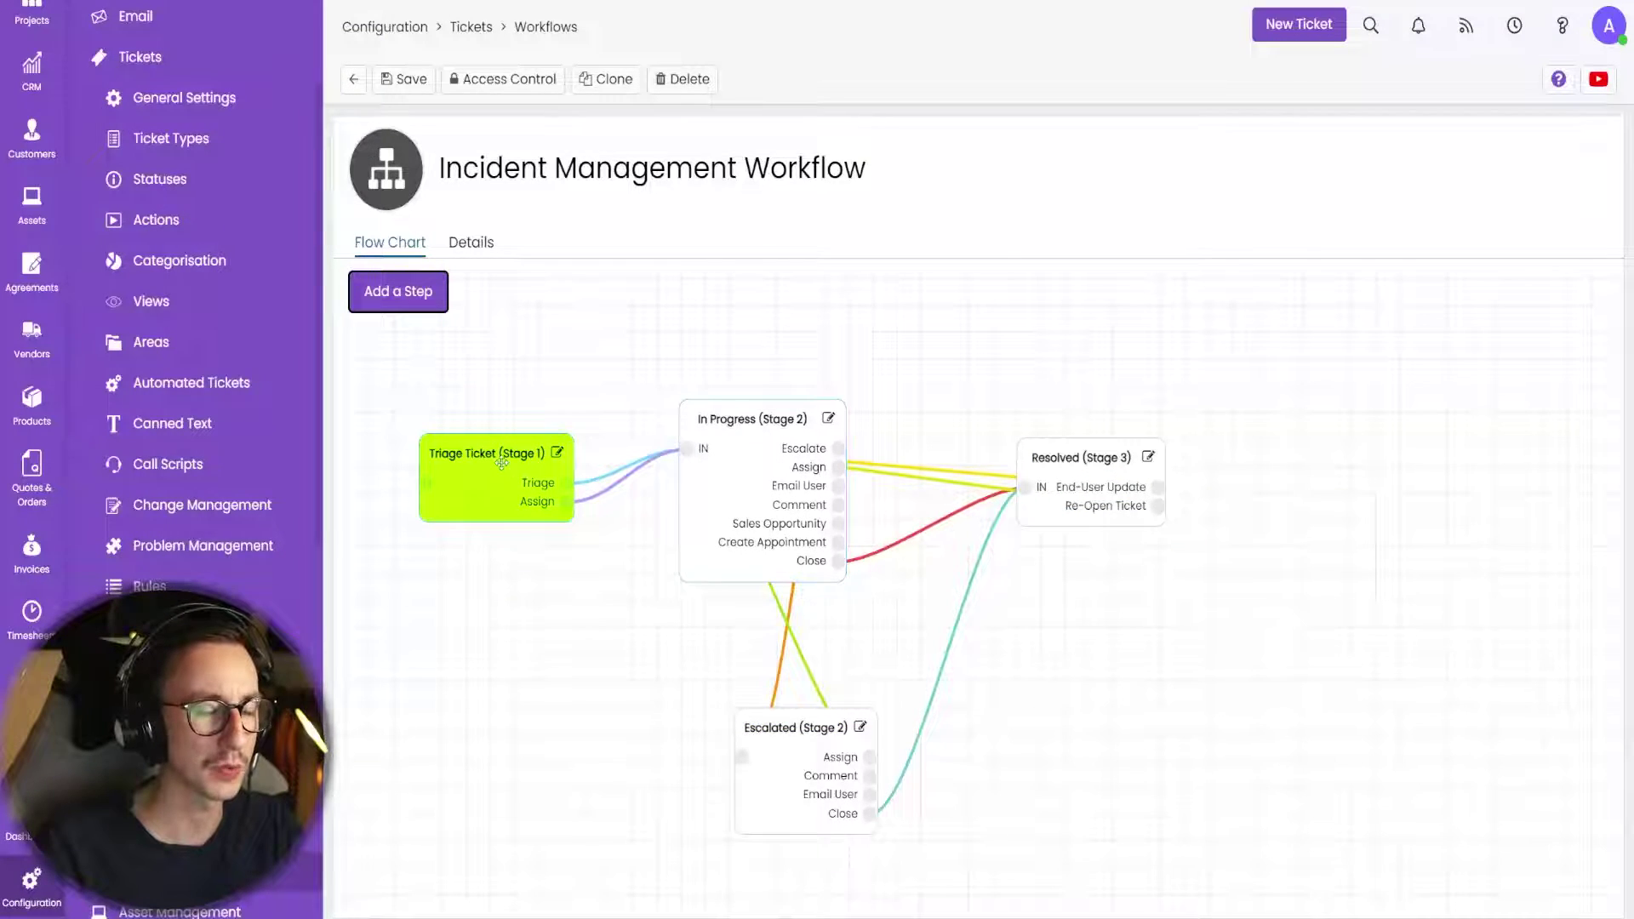
# Try saving the workflow twice, dismissing both API errors, then reload the page.
pyautogui.click(417, 87)
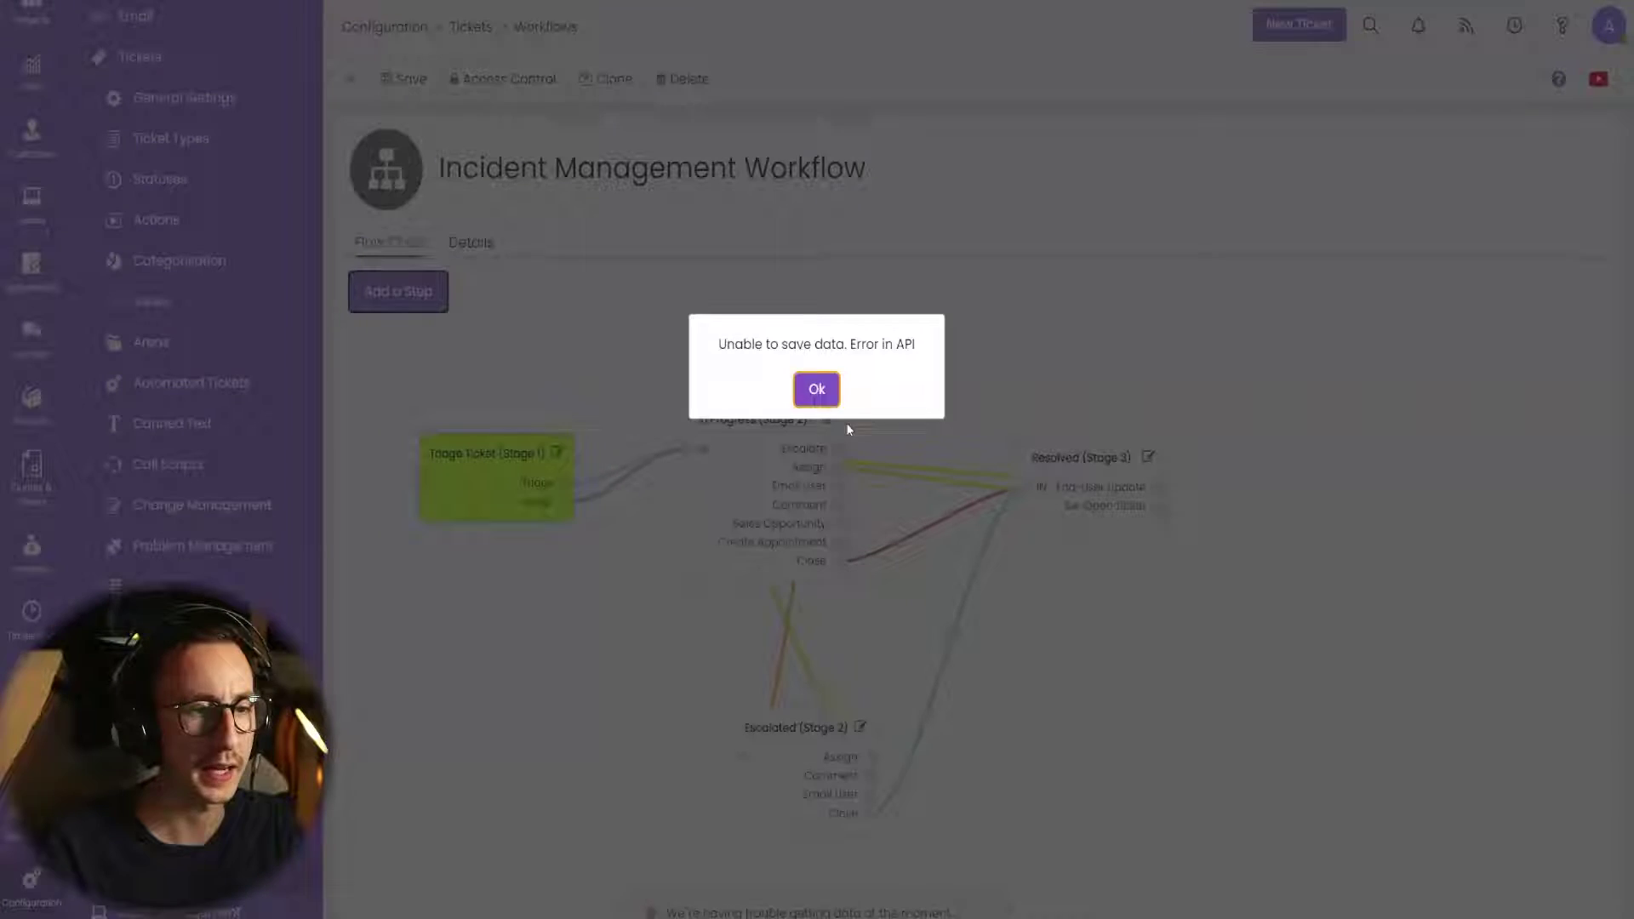
pyautogui.click(818, 391)
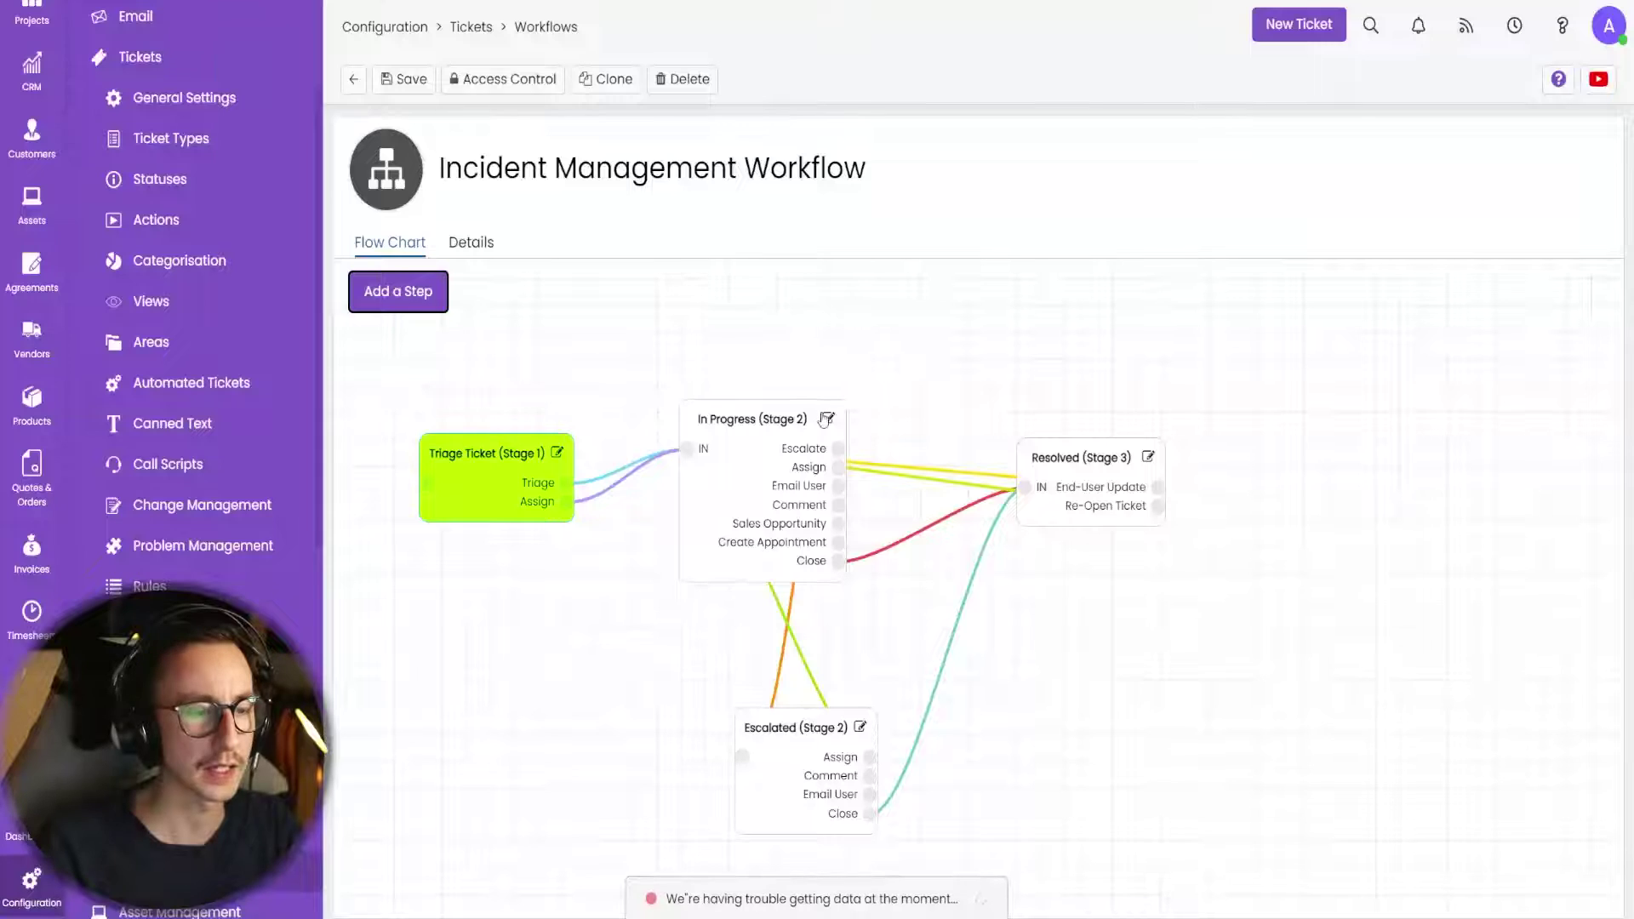
pyautogui.click(412, 80)
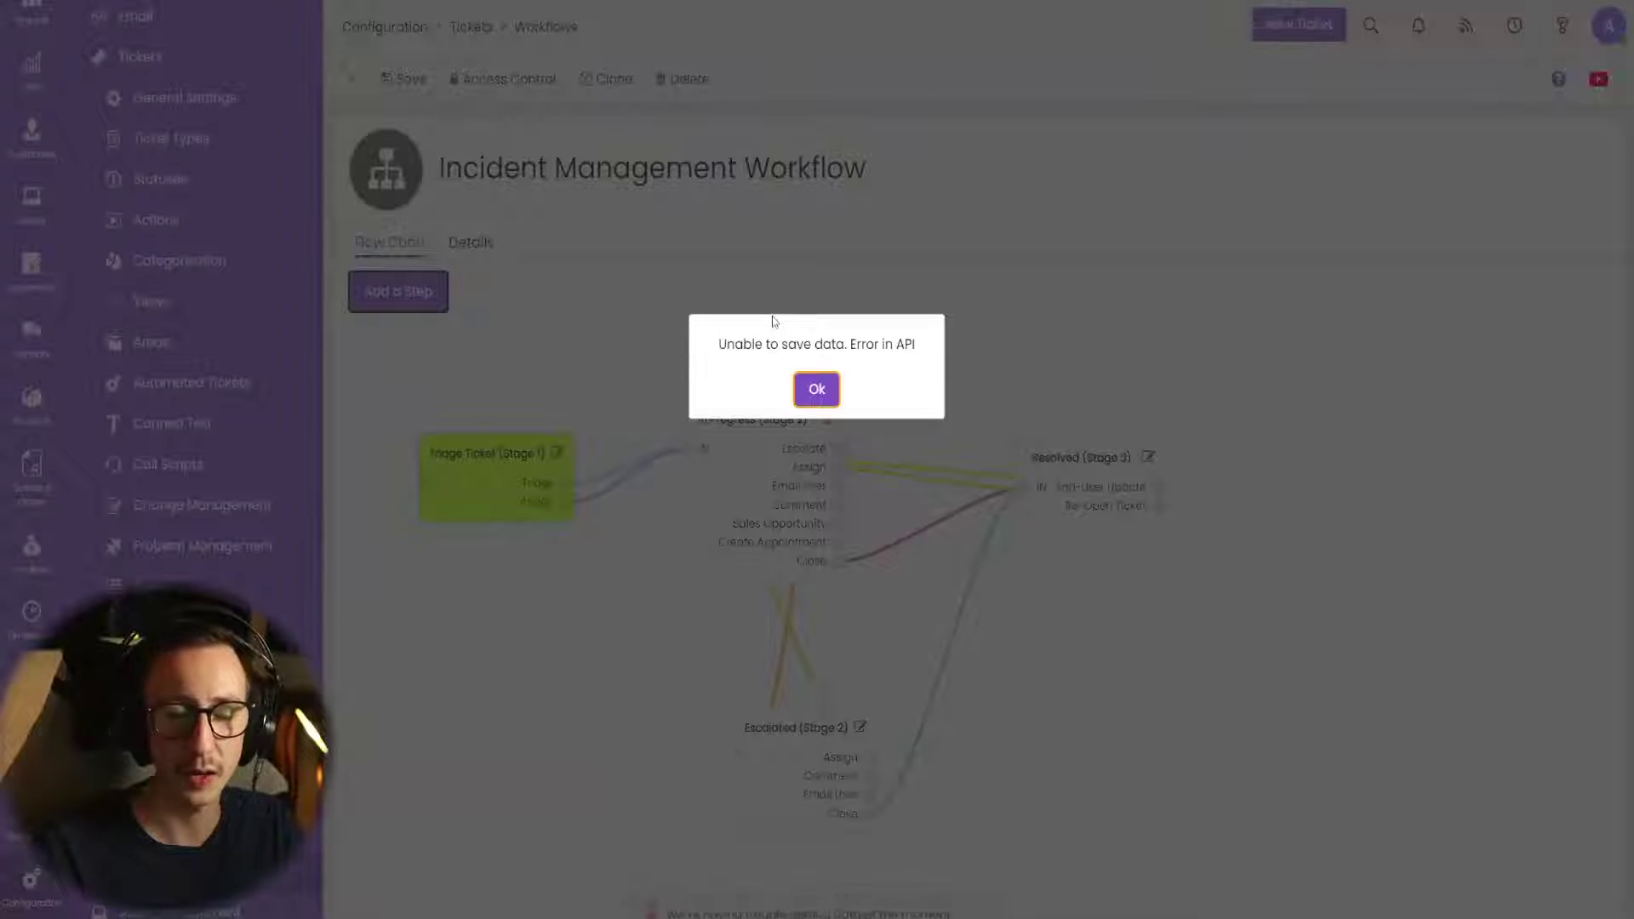
pyautogui.click(816, 389)
pyautogui.press('F5')
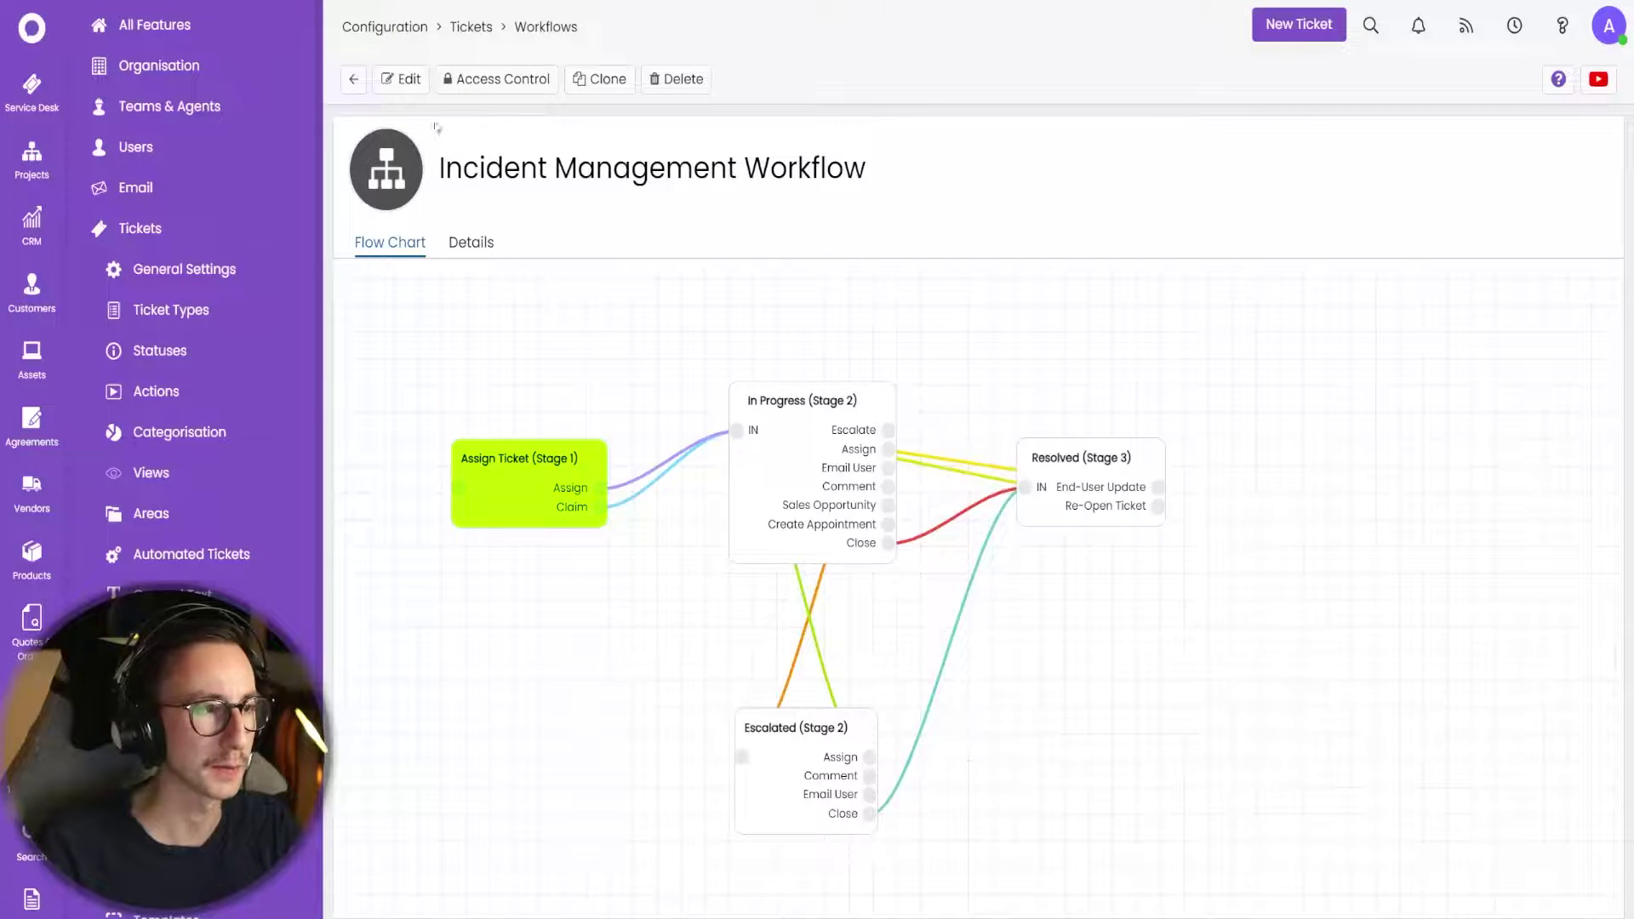
# Edit the workflow and remove the Claim action from the Assign Ticket step.
pyautogui.click(401, 79)
pyautogui.click(817, 400)
pyautogui.click(584, 458)
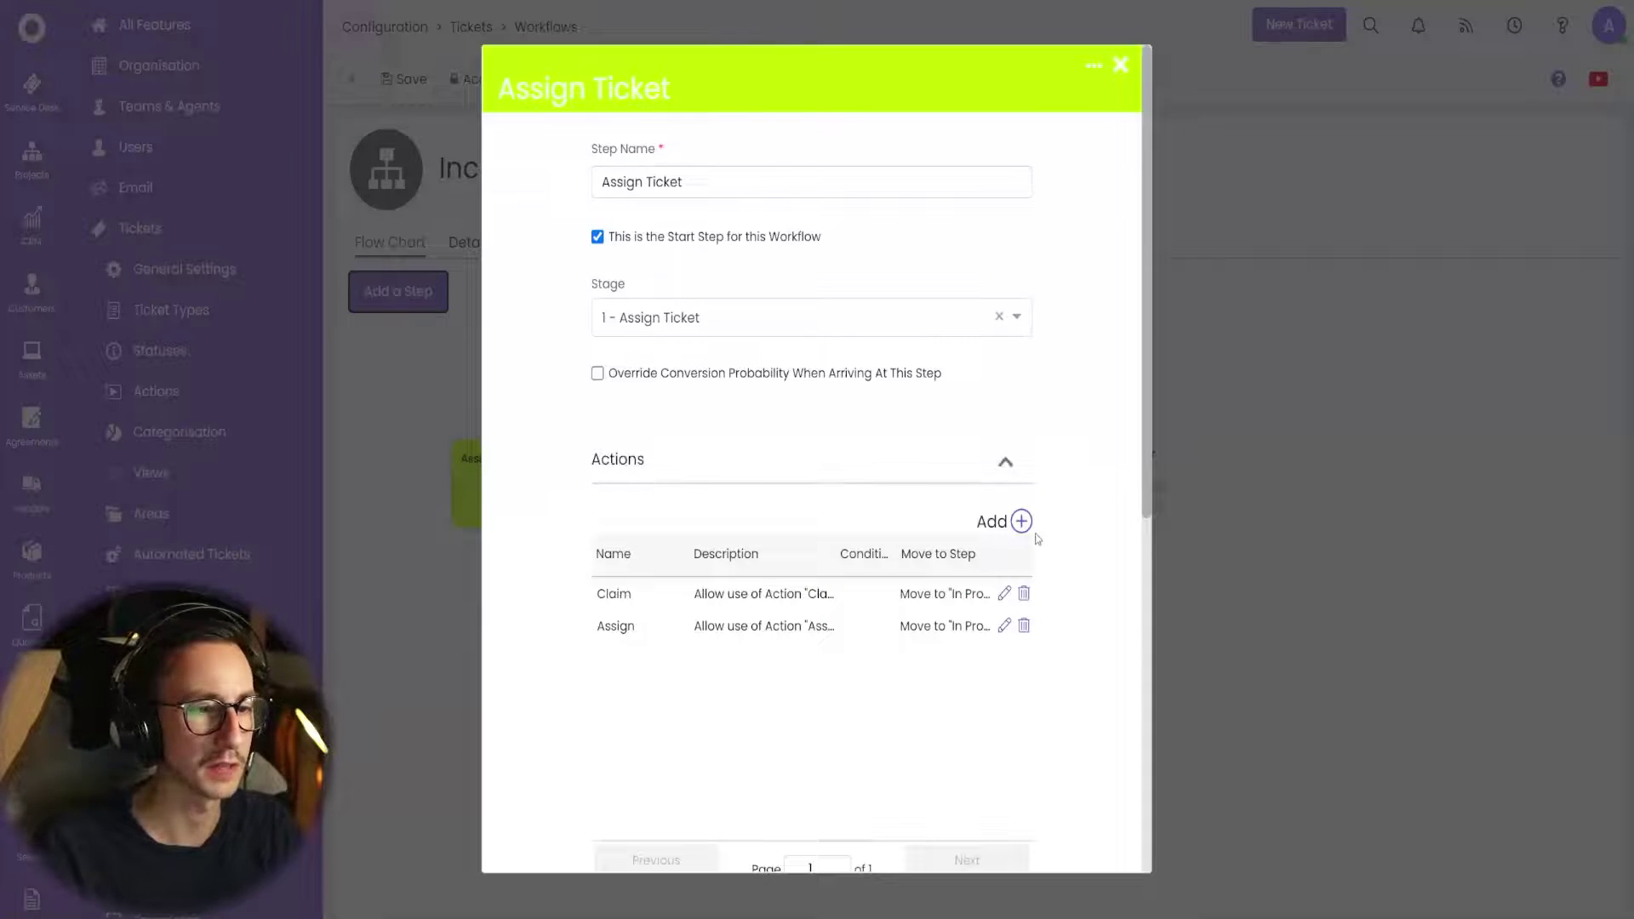
pyautogui.click(1003, 594)
pyautogui.click(886, 496)
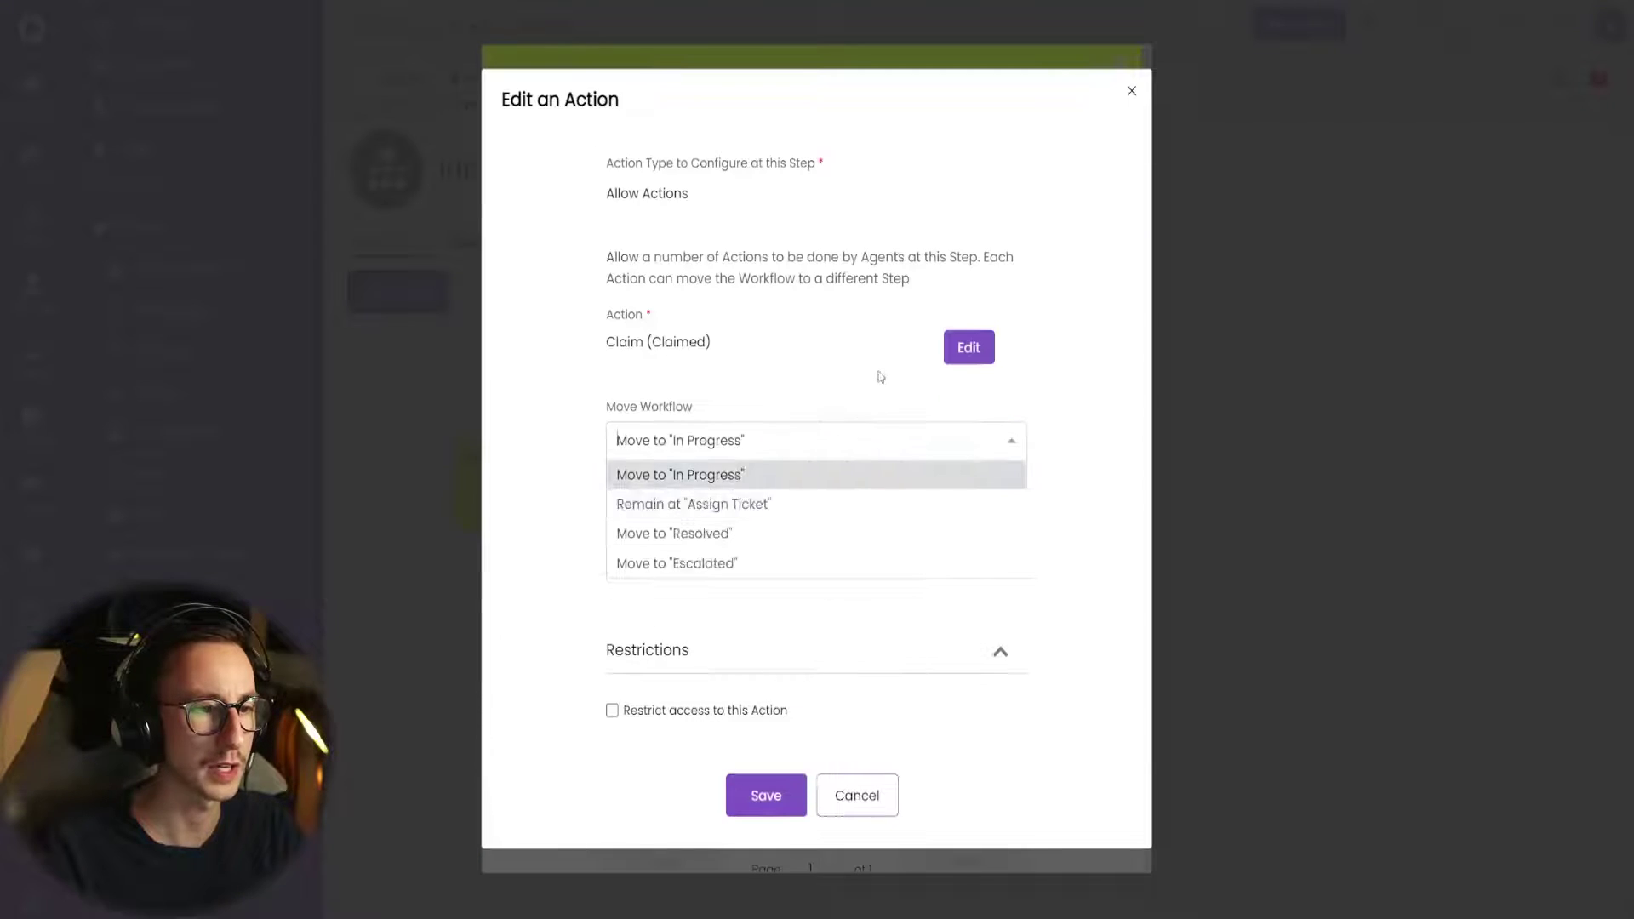
pyautogui.click(876, 369)
pyautogui.click(970, 401)
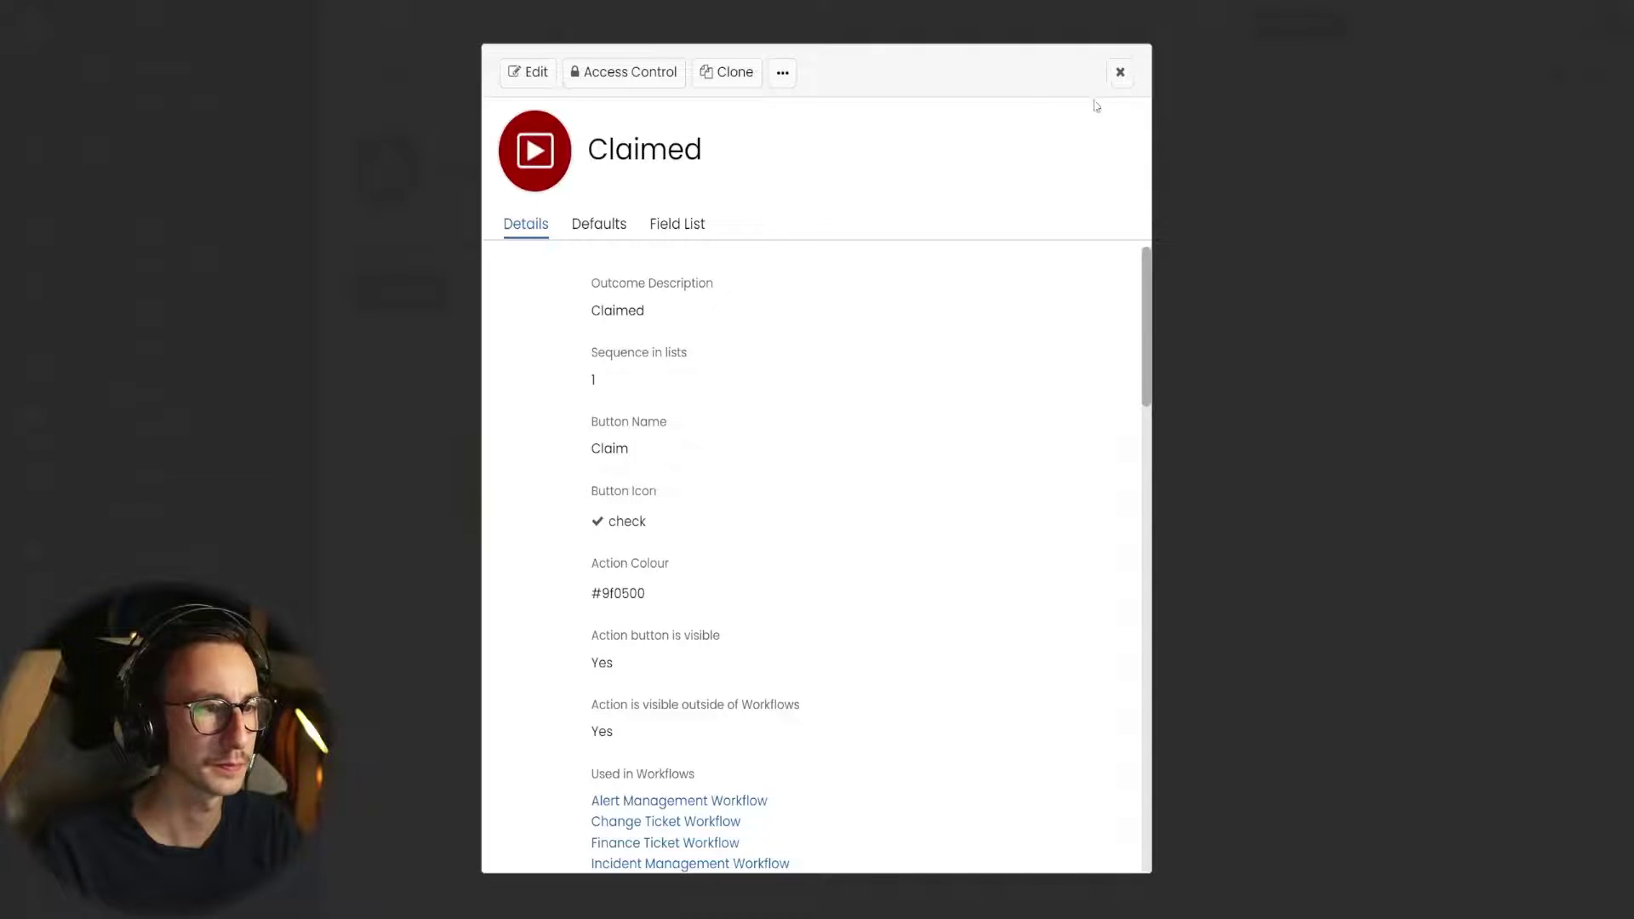
pyautogui.click(1120, 71)
pyautogui.click(1133, 154)
pyautogui.click(1021, 589)
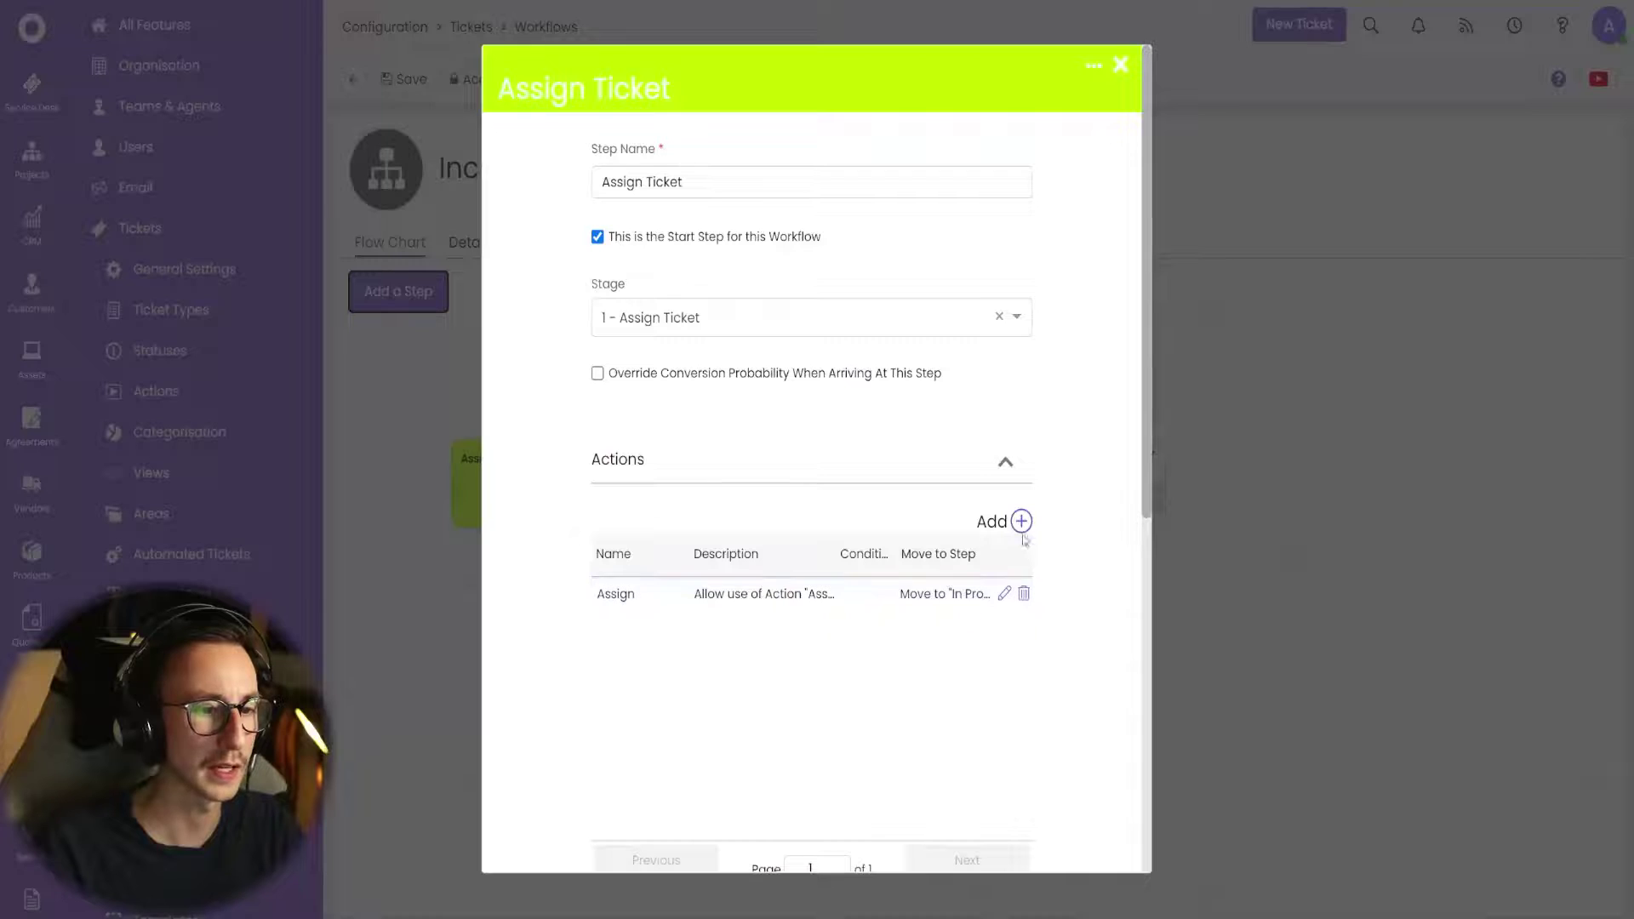
# Add an Allow Actions entry permitting the Triaged action on Assign Ticket.
pyautogui.click(1024, 521)
pyautogui.click(823, 452)
pyautogui.write('allo')
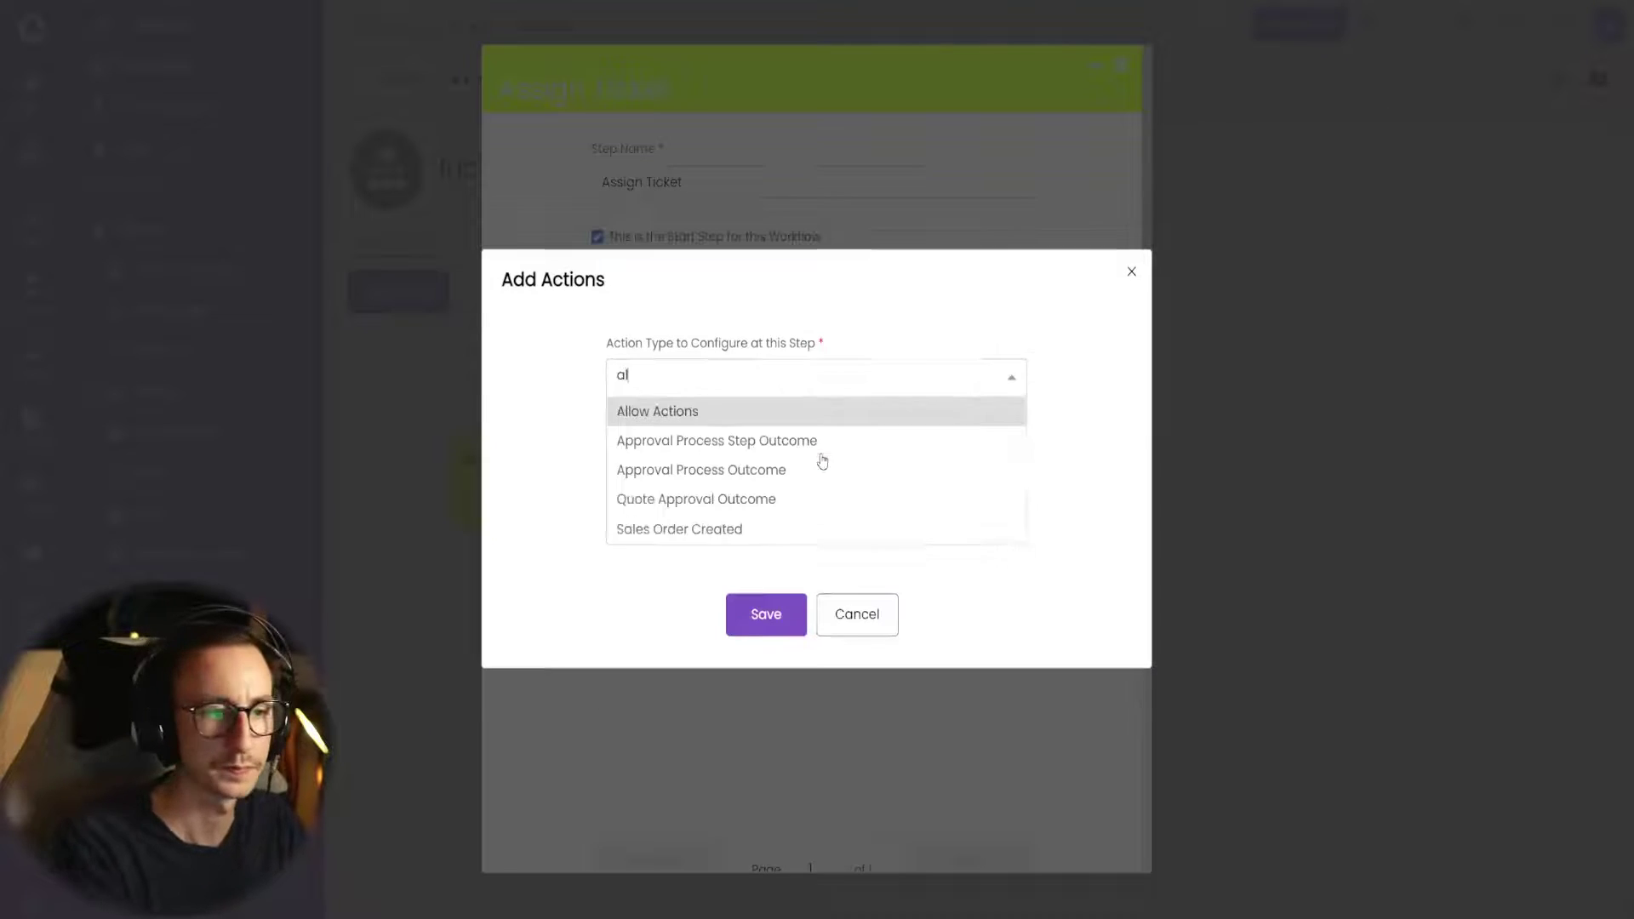
pyautogui.click(824, 473)
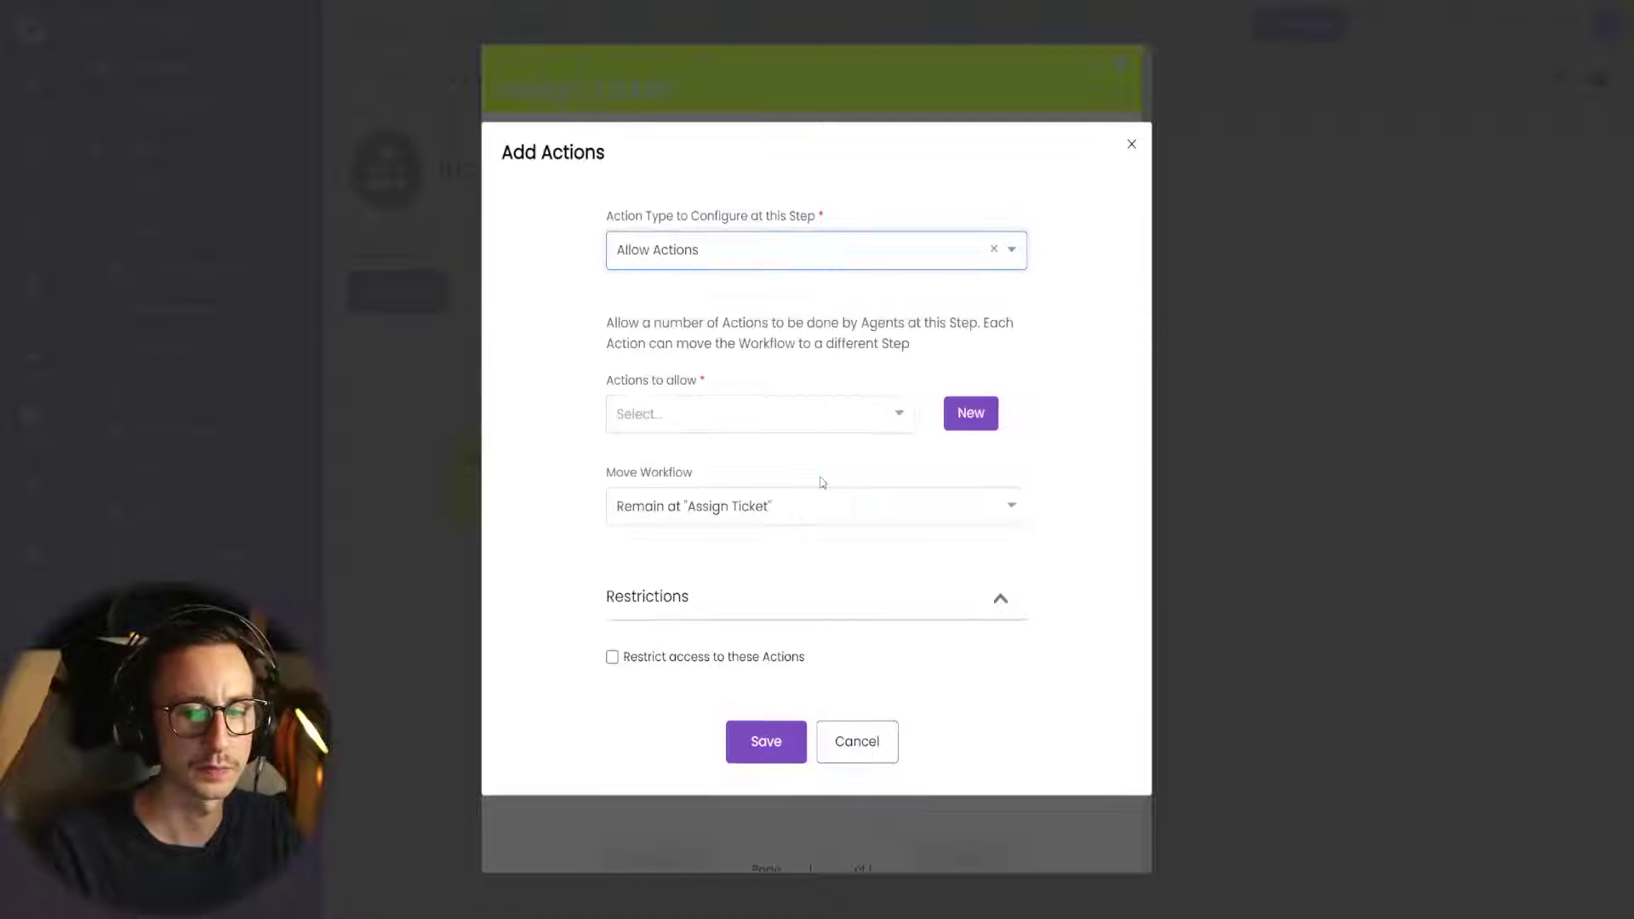
pyautogui.click(734, 421)
pyautogui.click(724, 400)
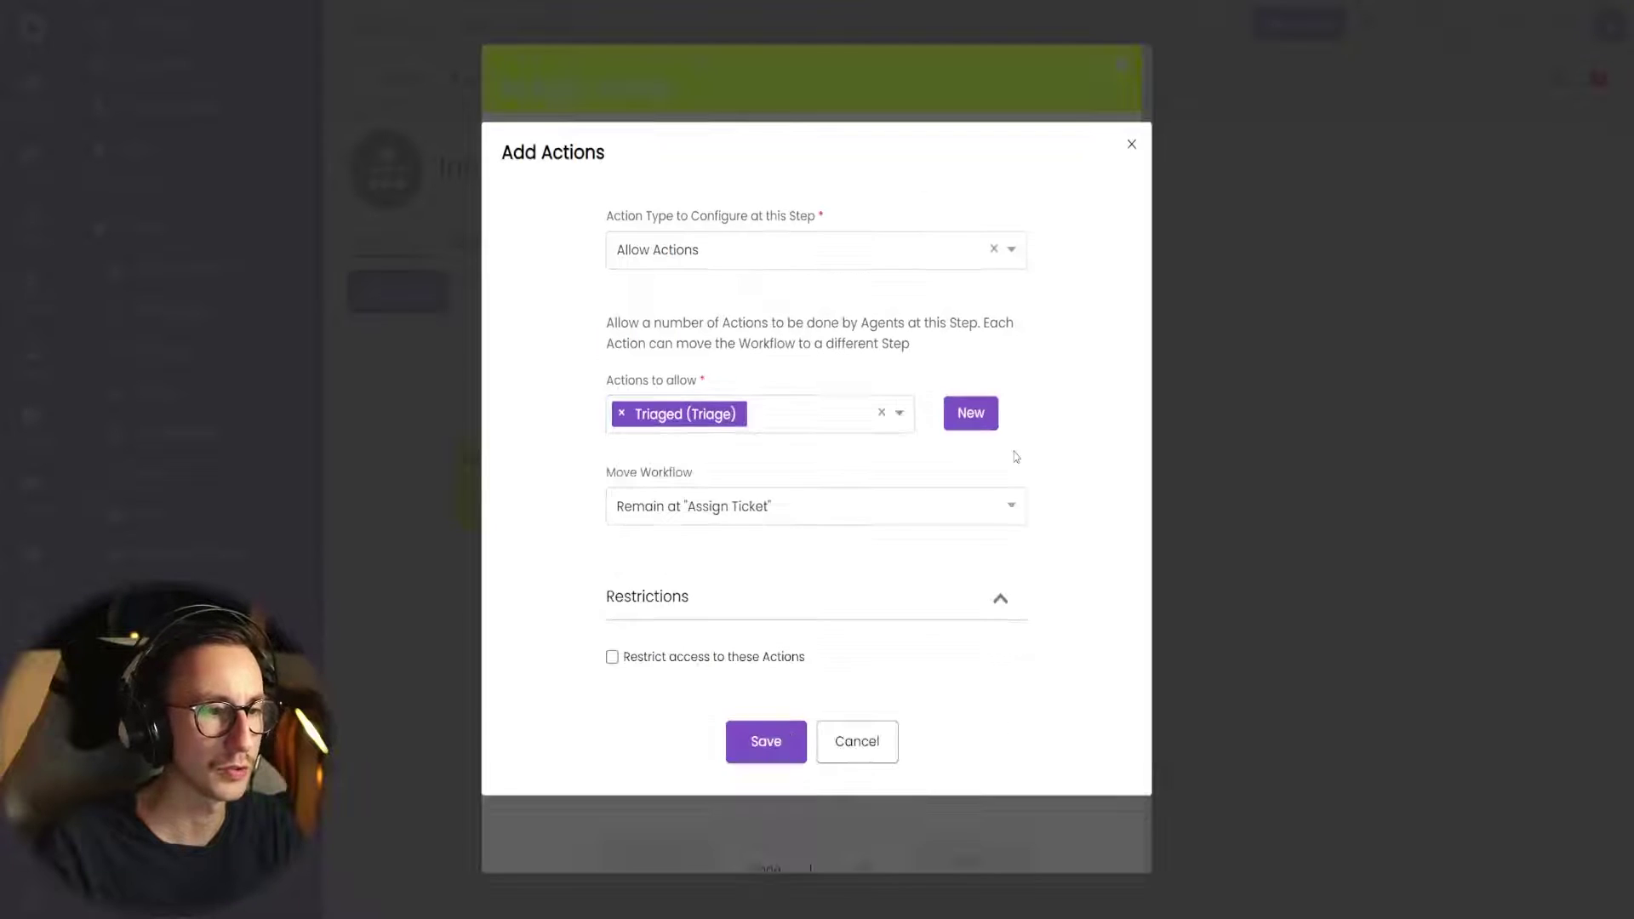
pyautogui.click(774, 739)
# Make Triage move the workflow to In Progress, then save the step and workflow.
pyautogui.scroll(-5, 781, 717)
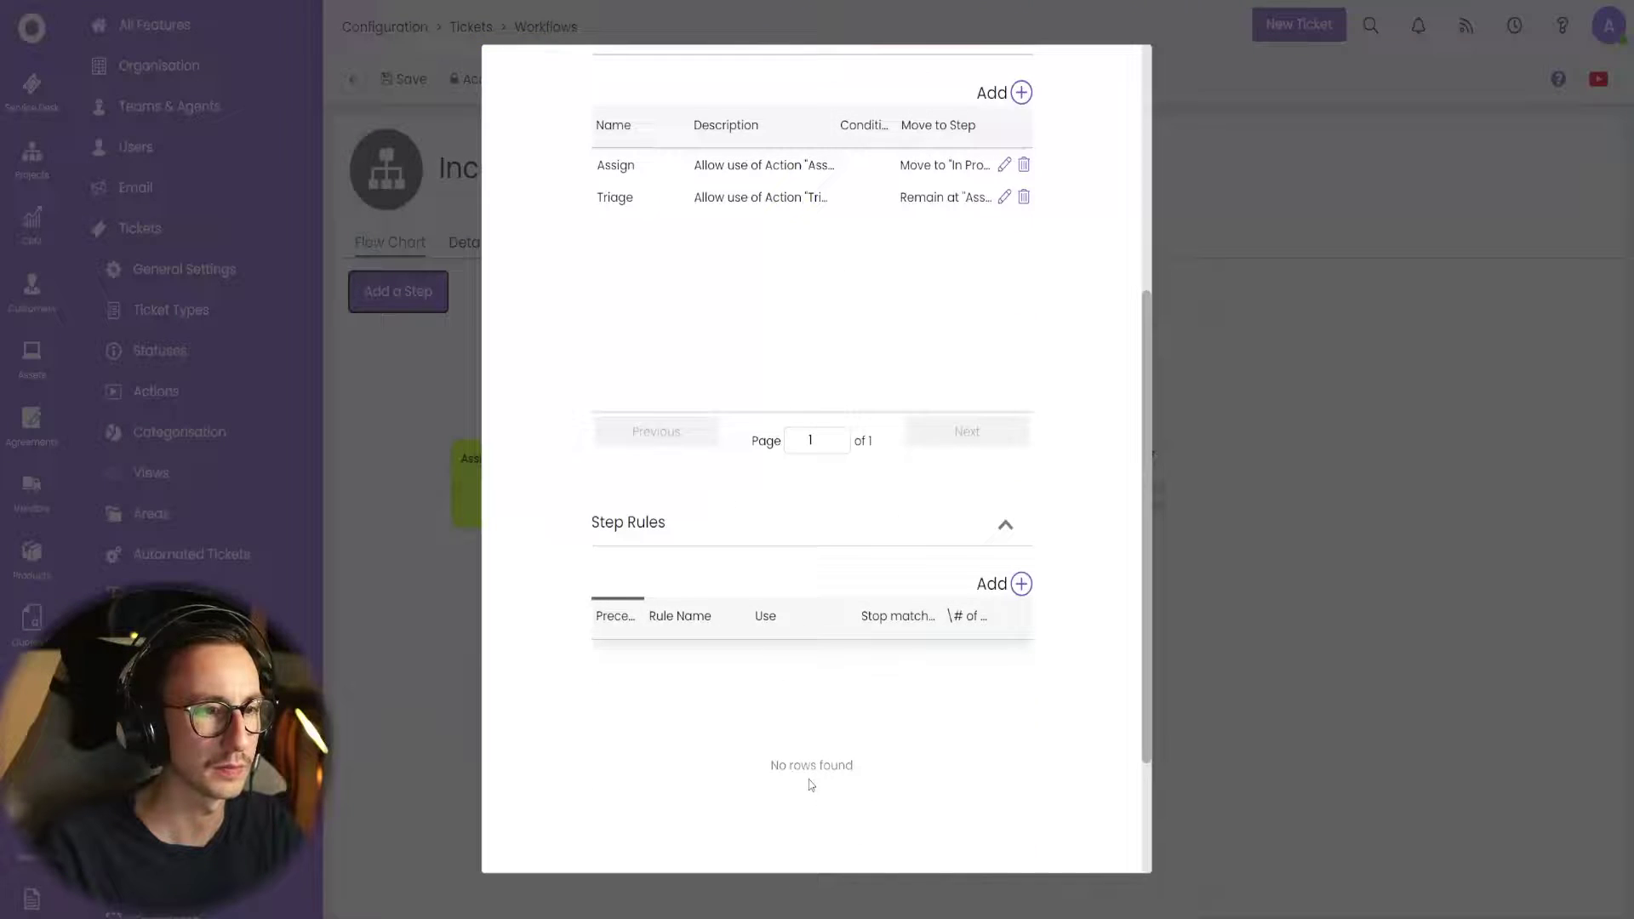
pyautogui.click(1005, 197)
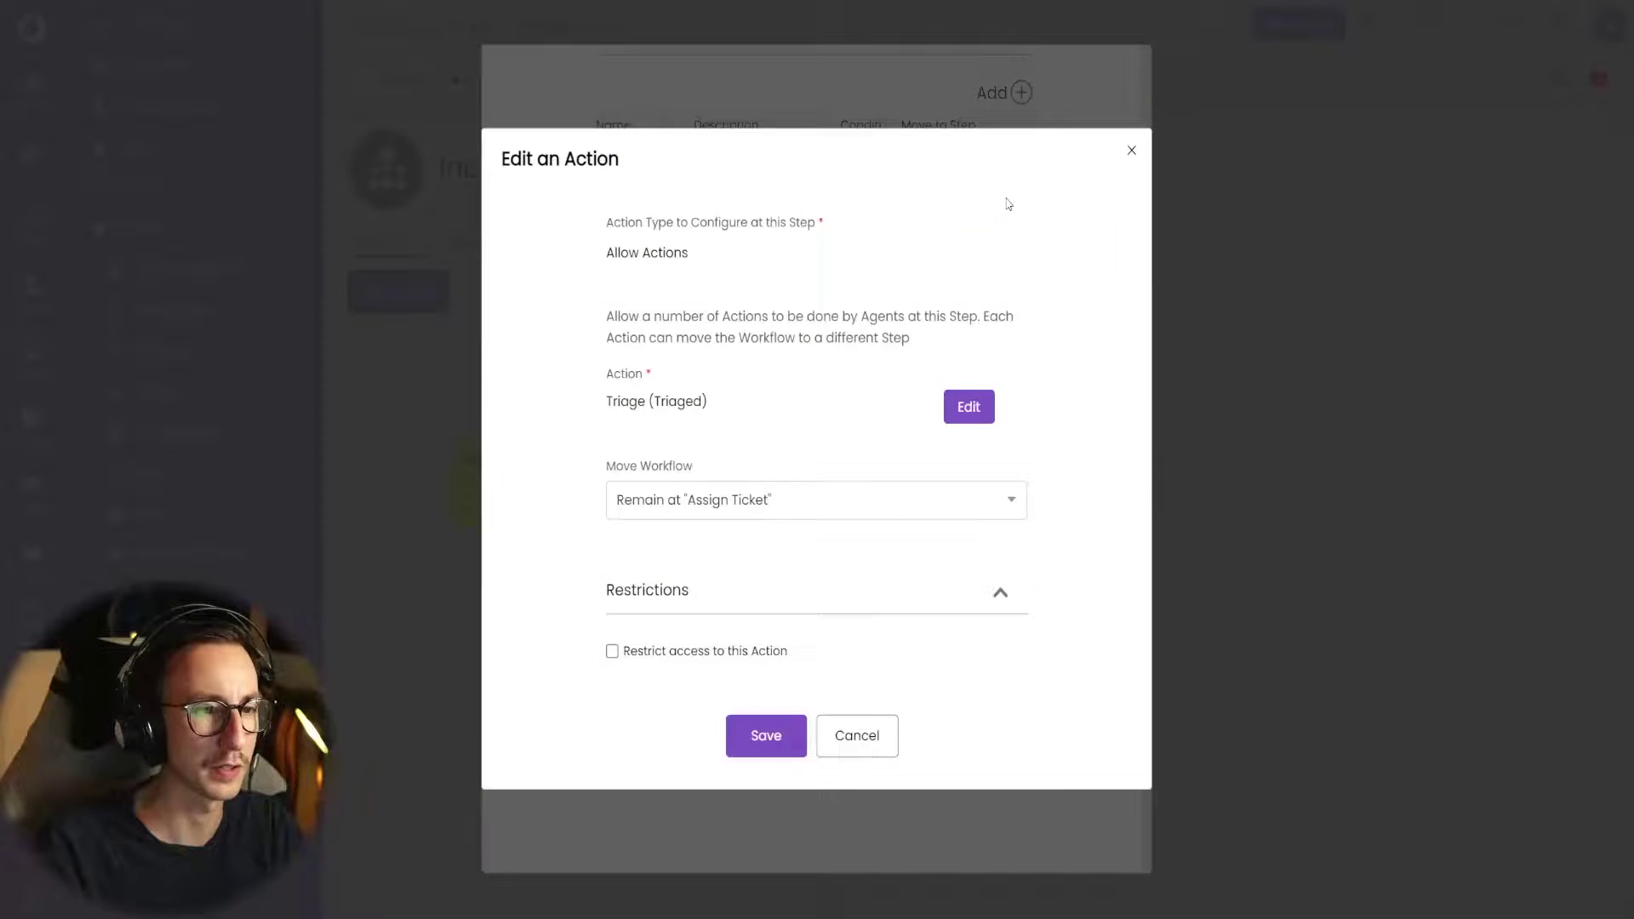
pyautogui.click(762, 502)
pyautogui.click(749, 471)
pyautogui.click(766, 736)
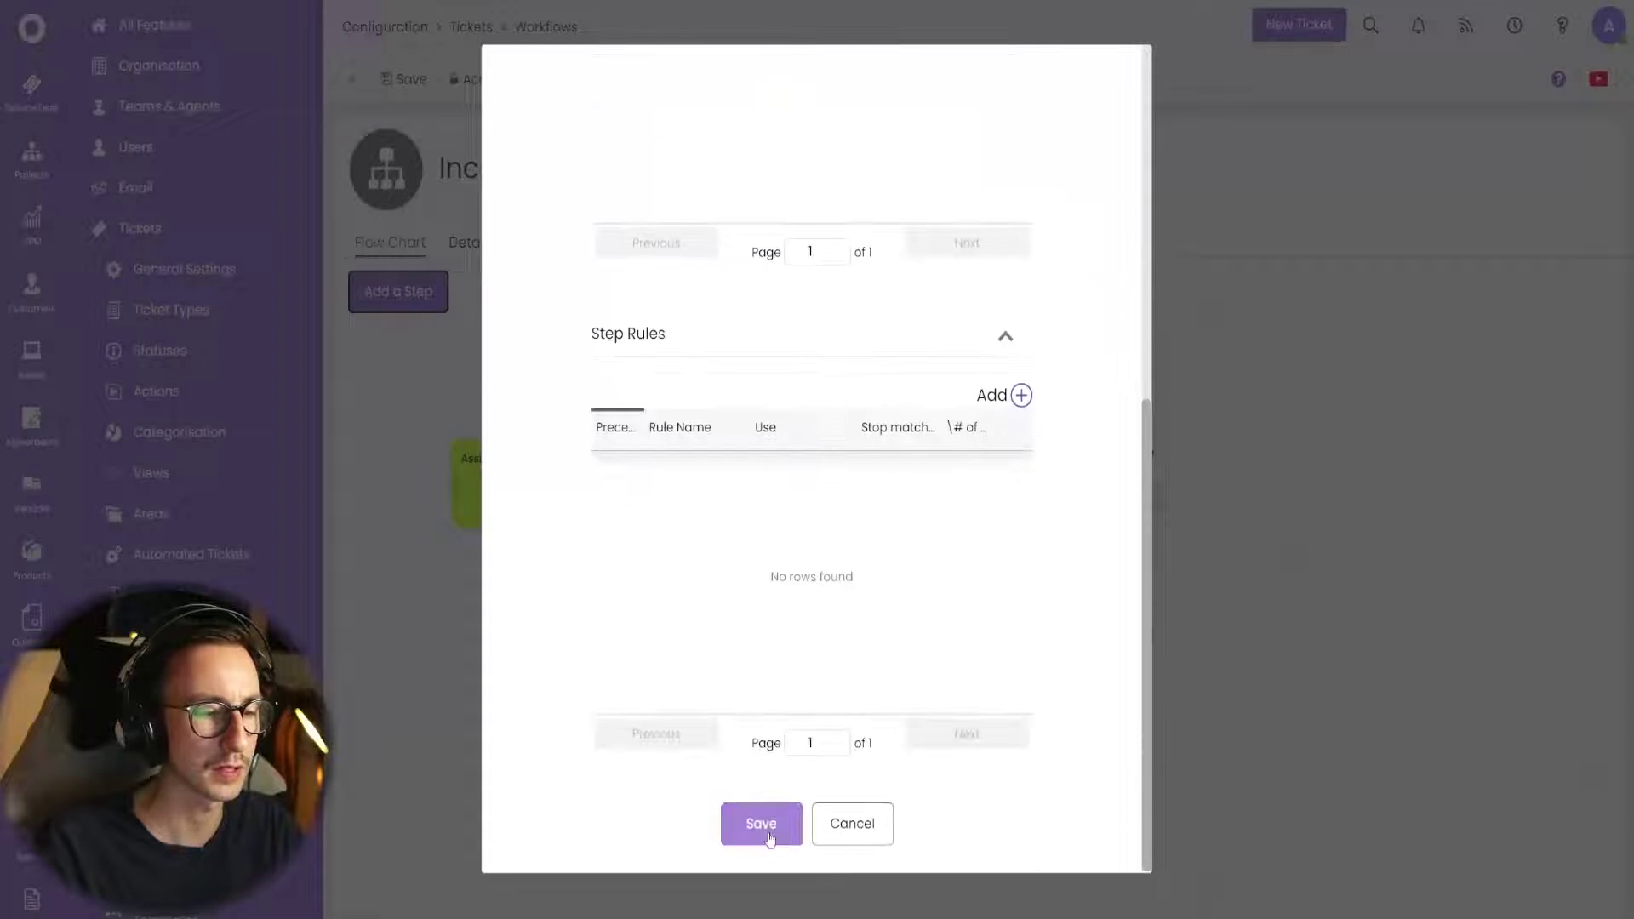
pyautogui.click(766, 826)
pyautogui.click(408, 78)
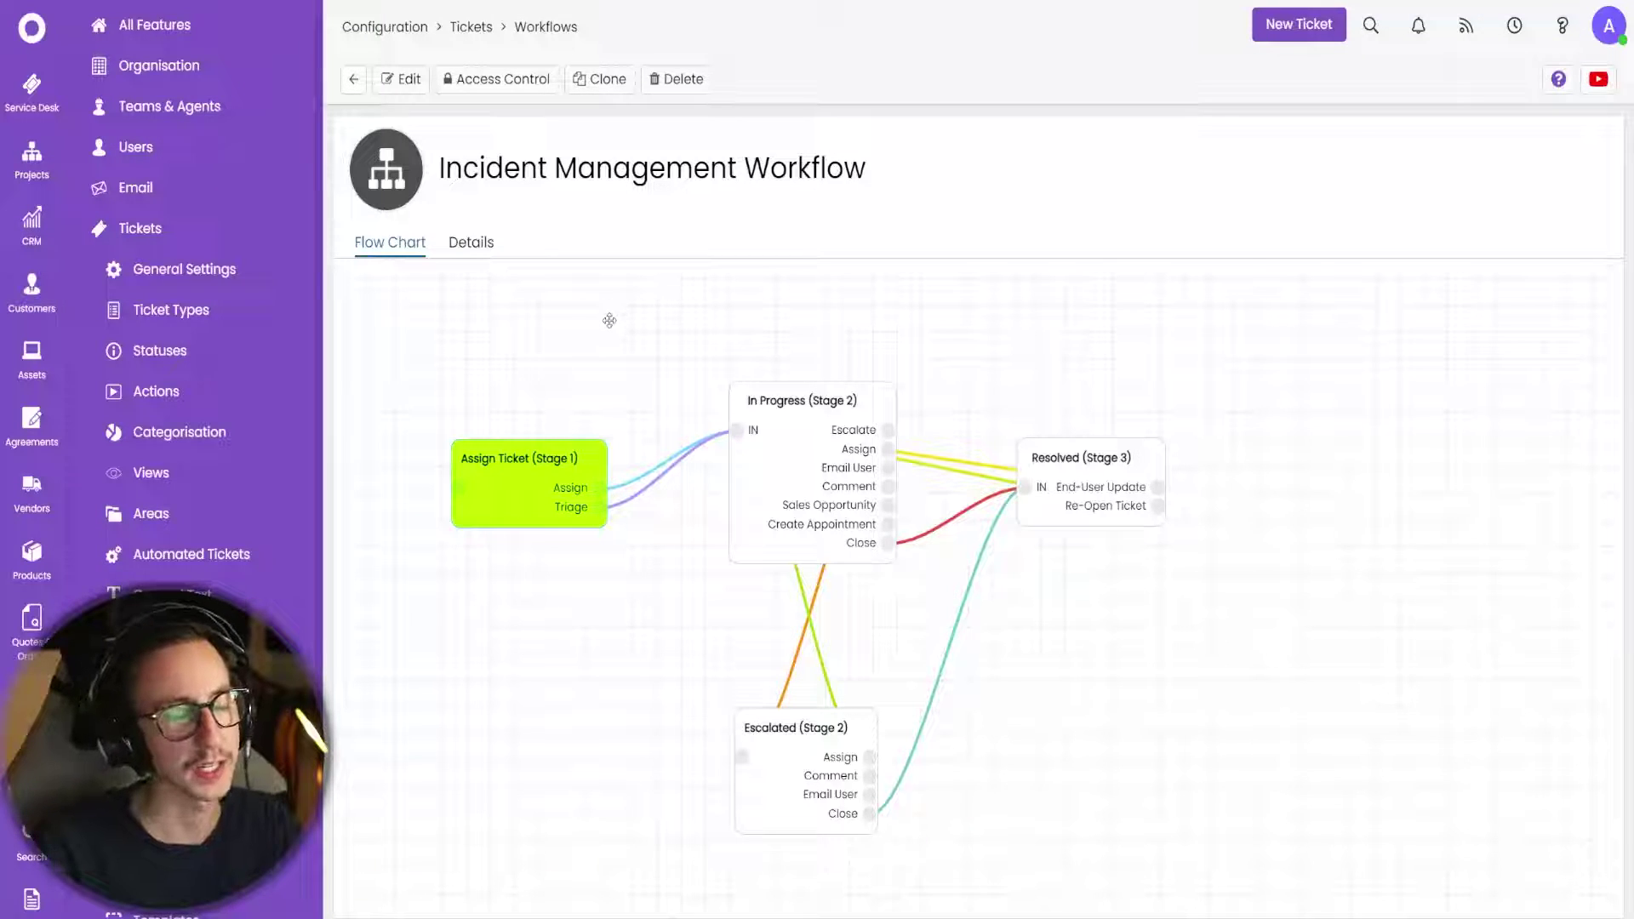
# Put the workflow into edit mode from its Details form, dismissing the in-use warning.
pyautogui.click(470, 244)
pyautogui.click(404, 81)
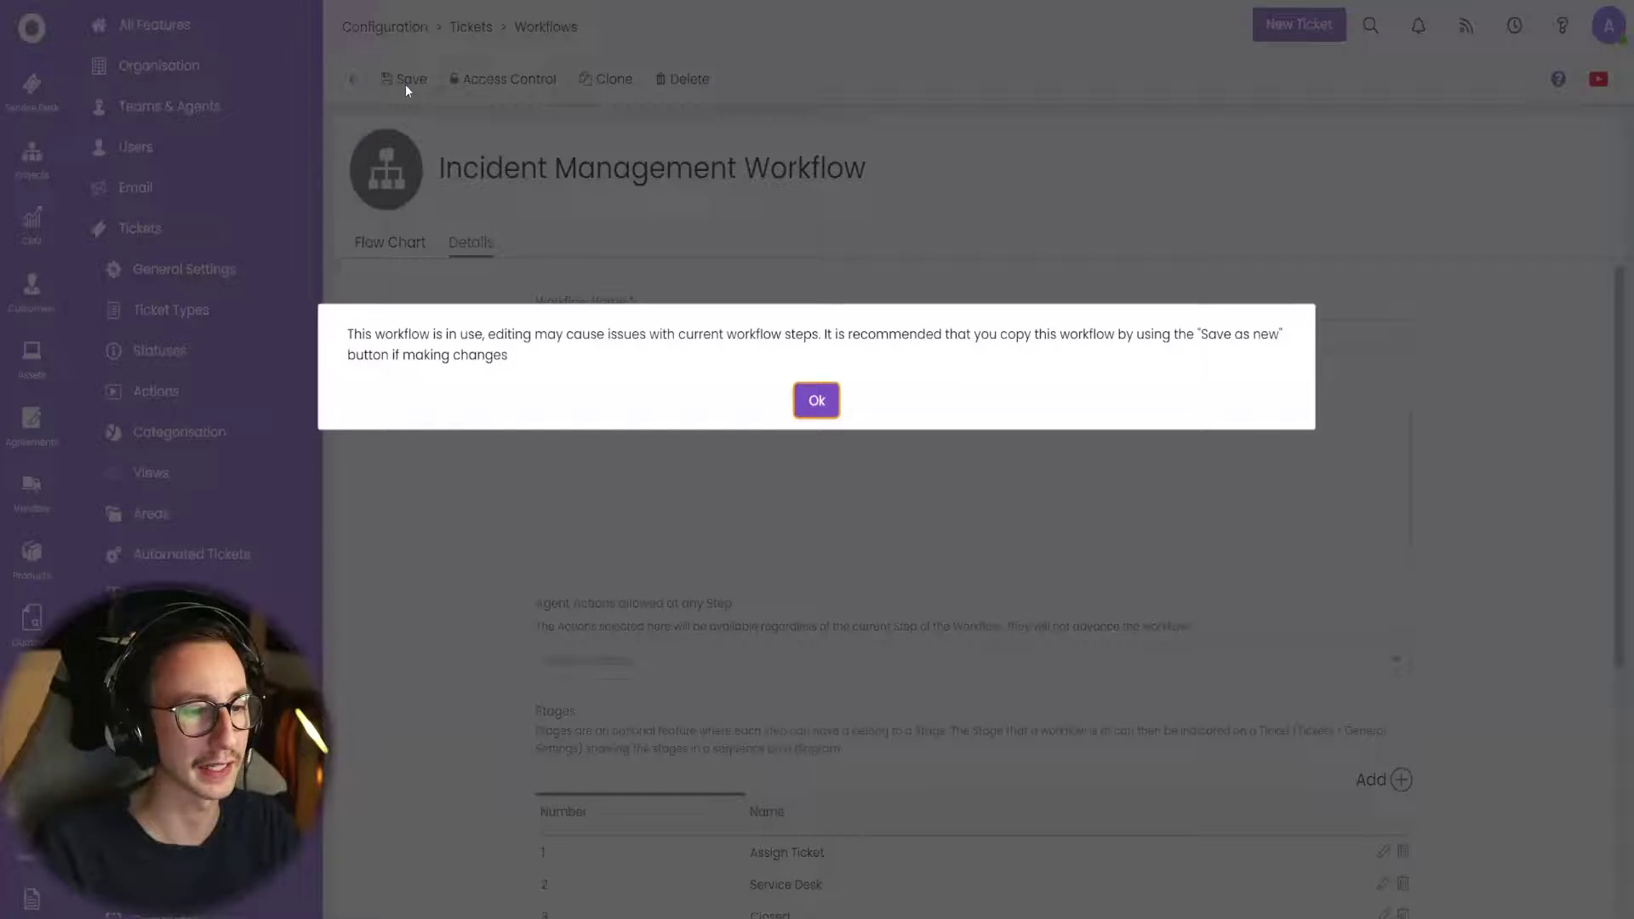
pyautogui.click(816, 400)
pyautogui.scroll(-3, 1268, 766)
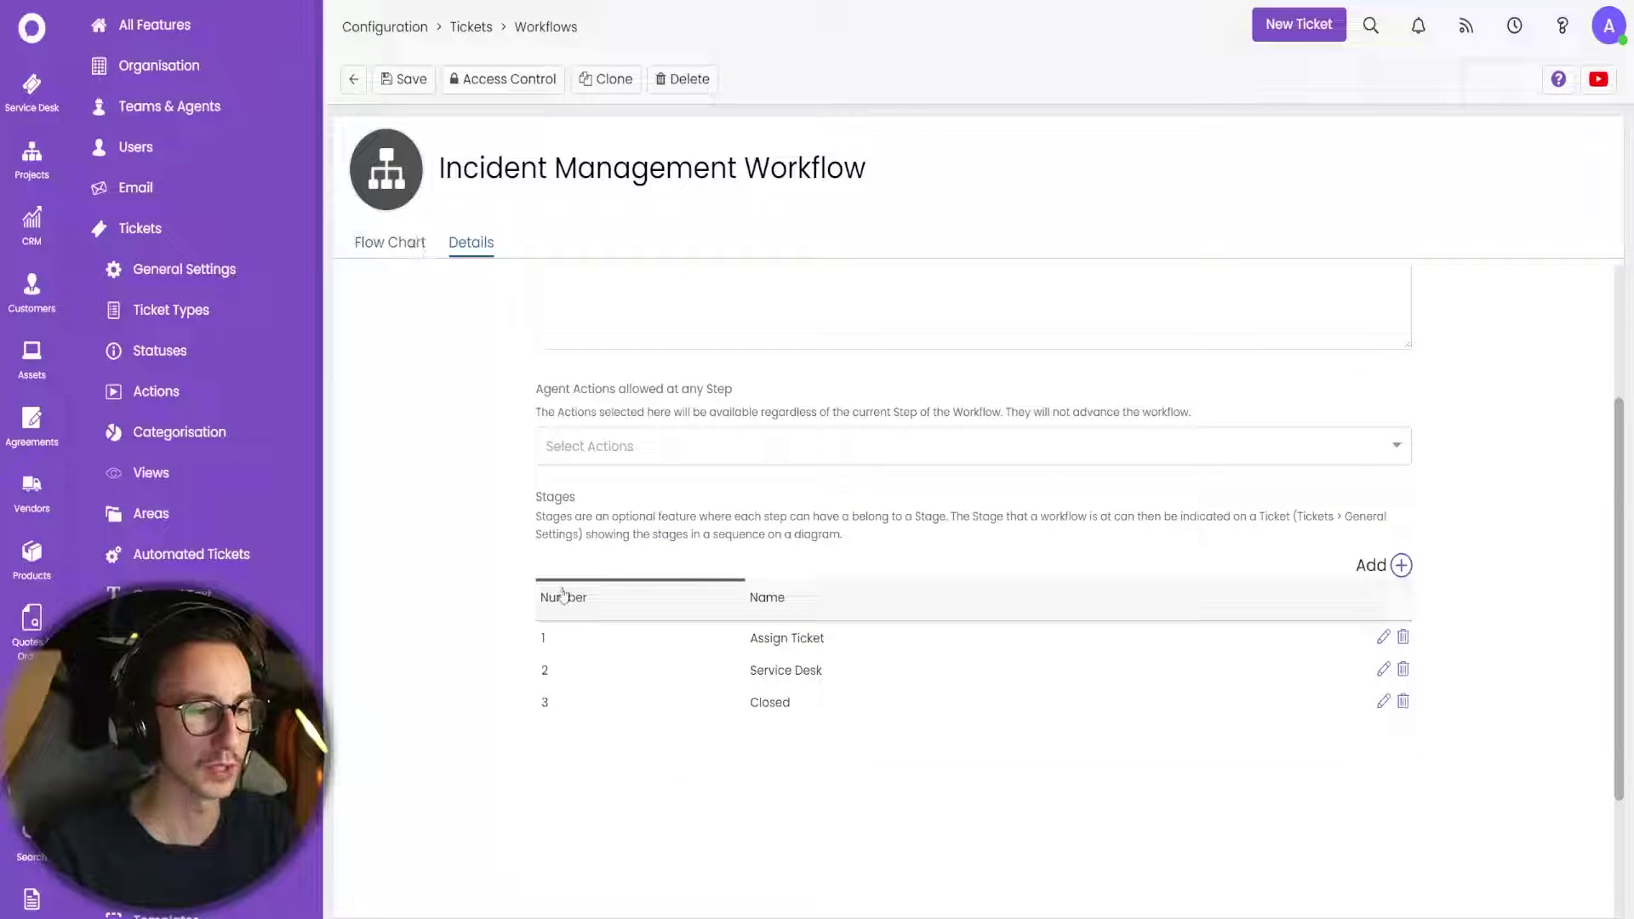
# Confirm Assign Ticket stays at stage 1 - Assign Ticket, then go to Service Desk.
pyautogui.click(400, 243)
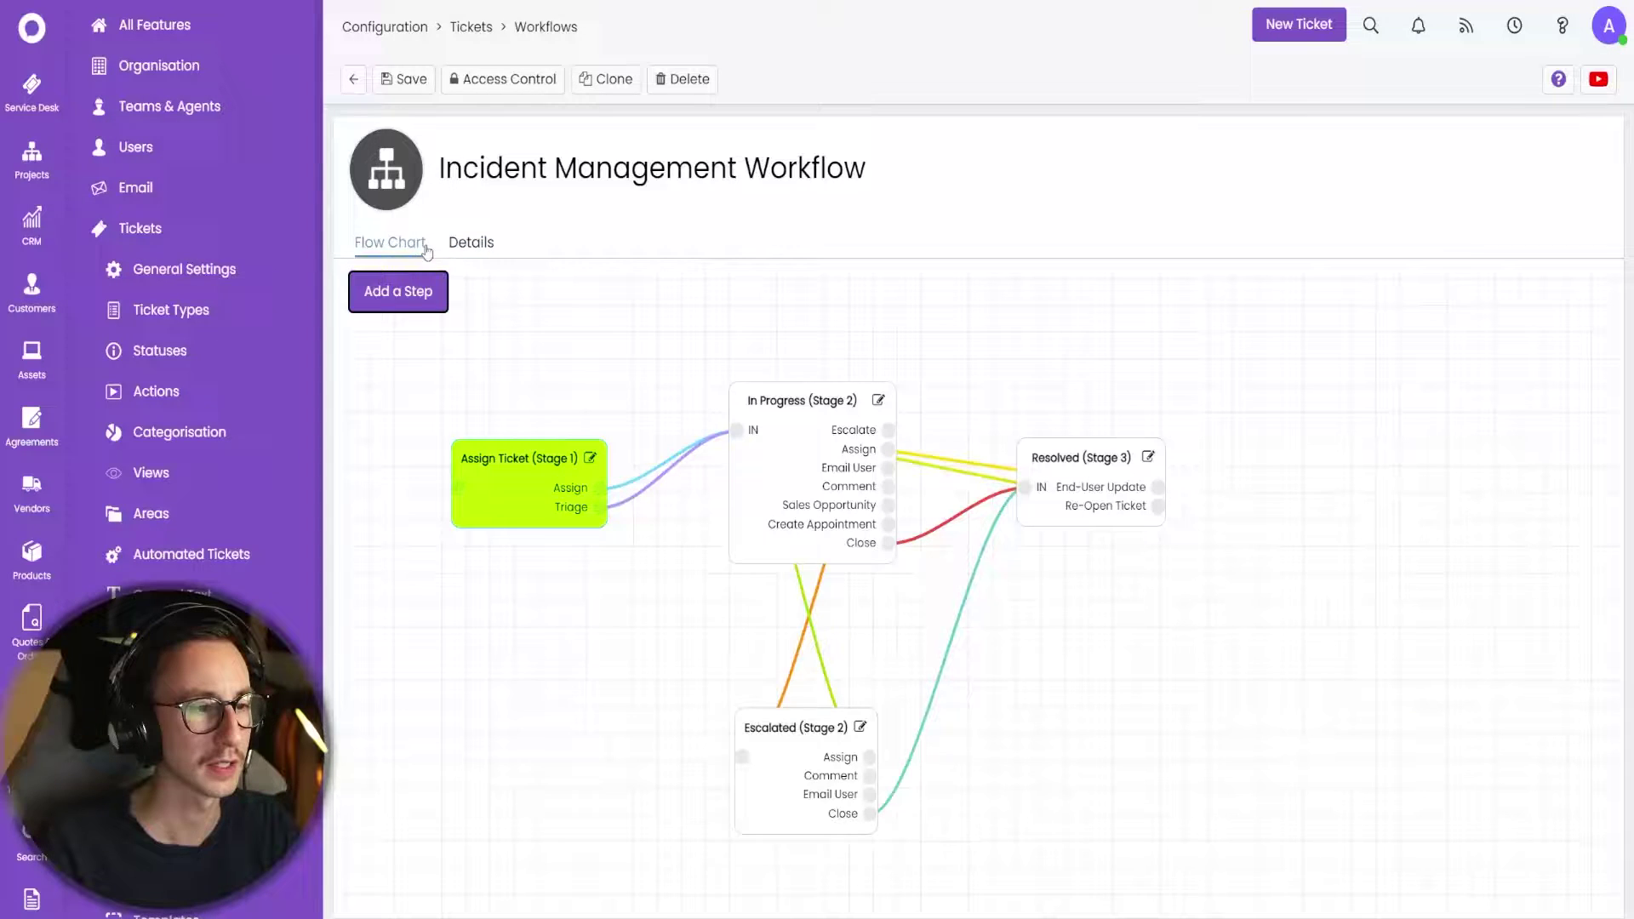
pyautogui.click(591, 460)
pyautogui.click(704, 328)
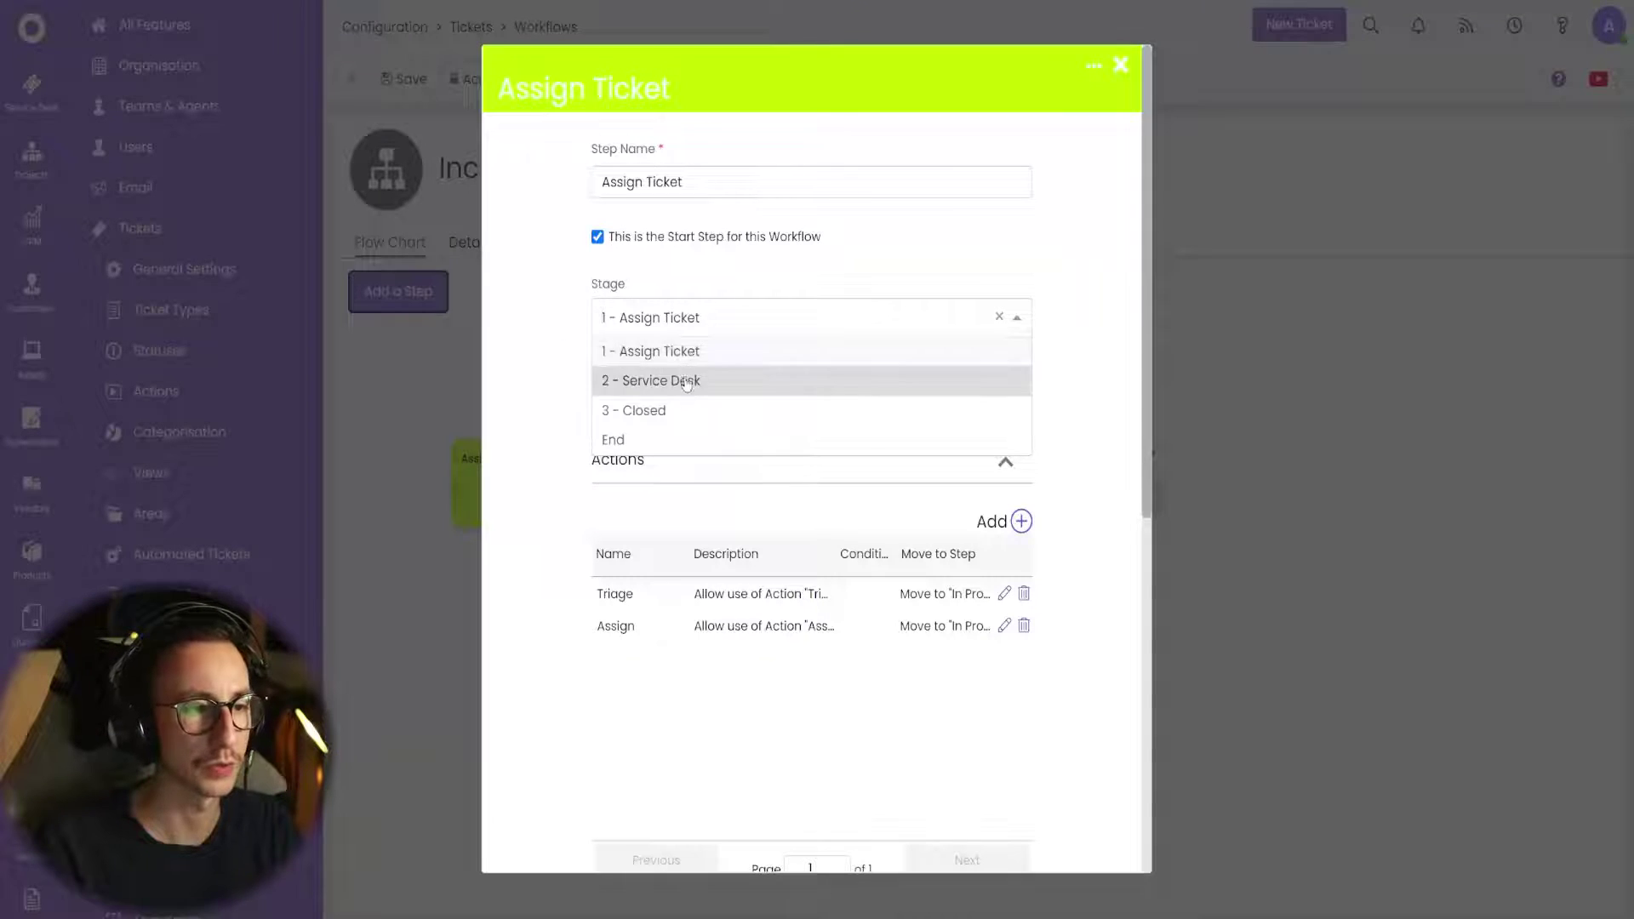
pyautogui.click(677, 349)
pyautogui.click(1120, 65)
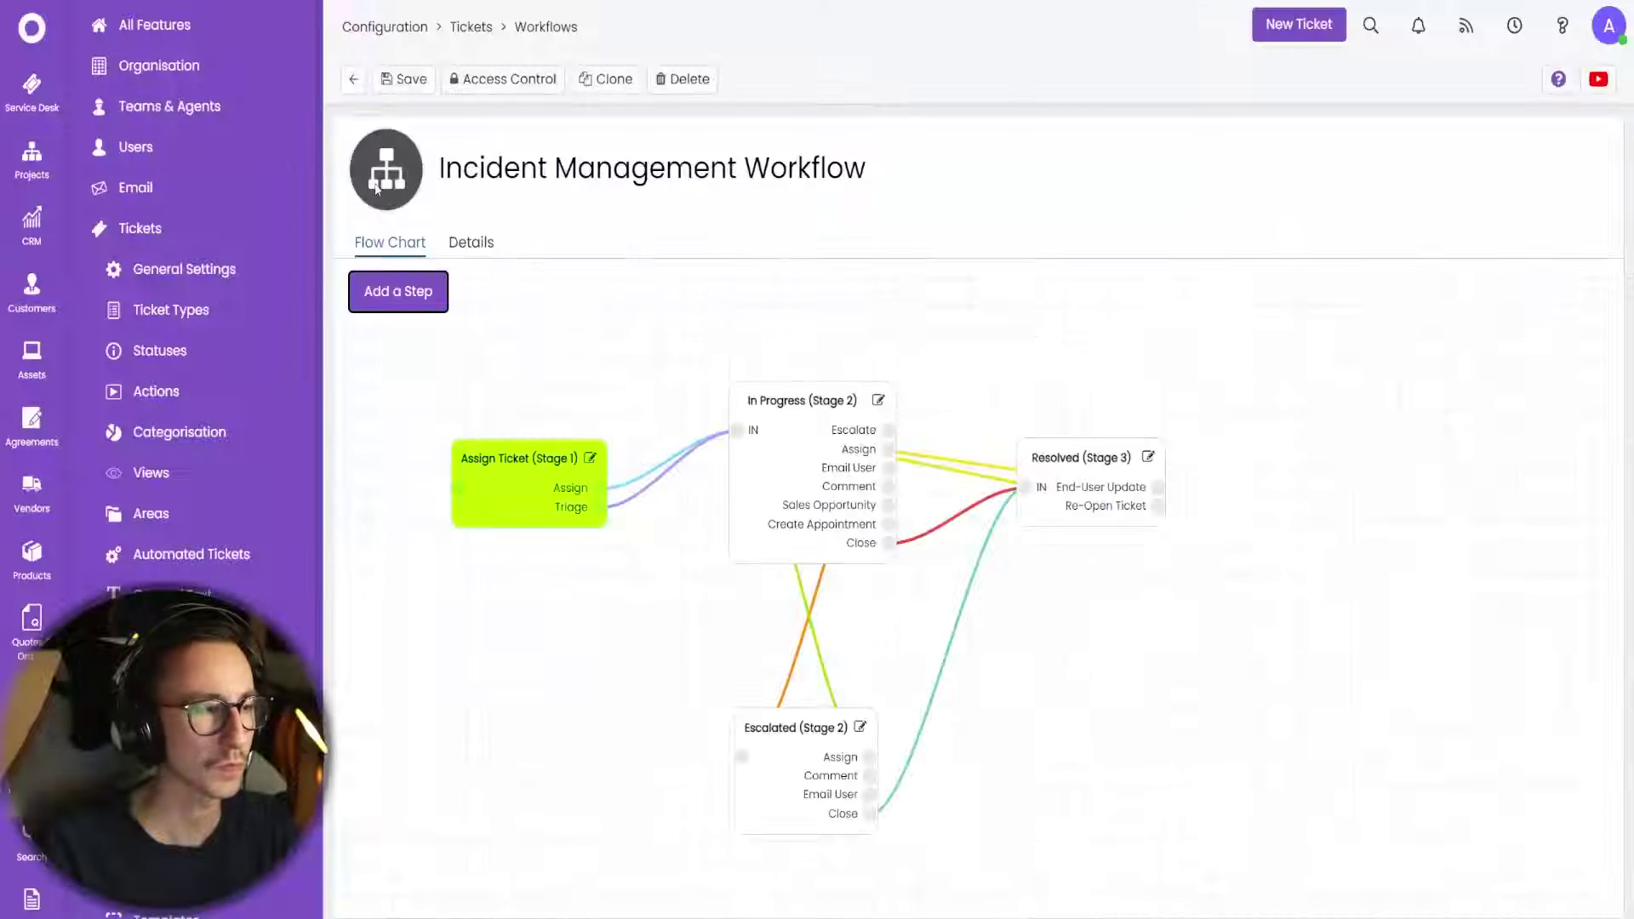
pyautogui.click(32, 89)
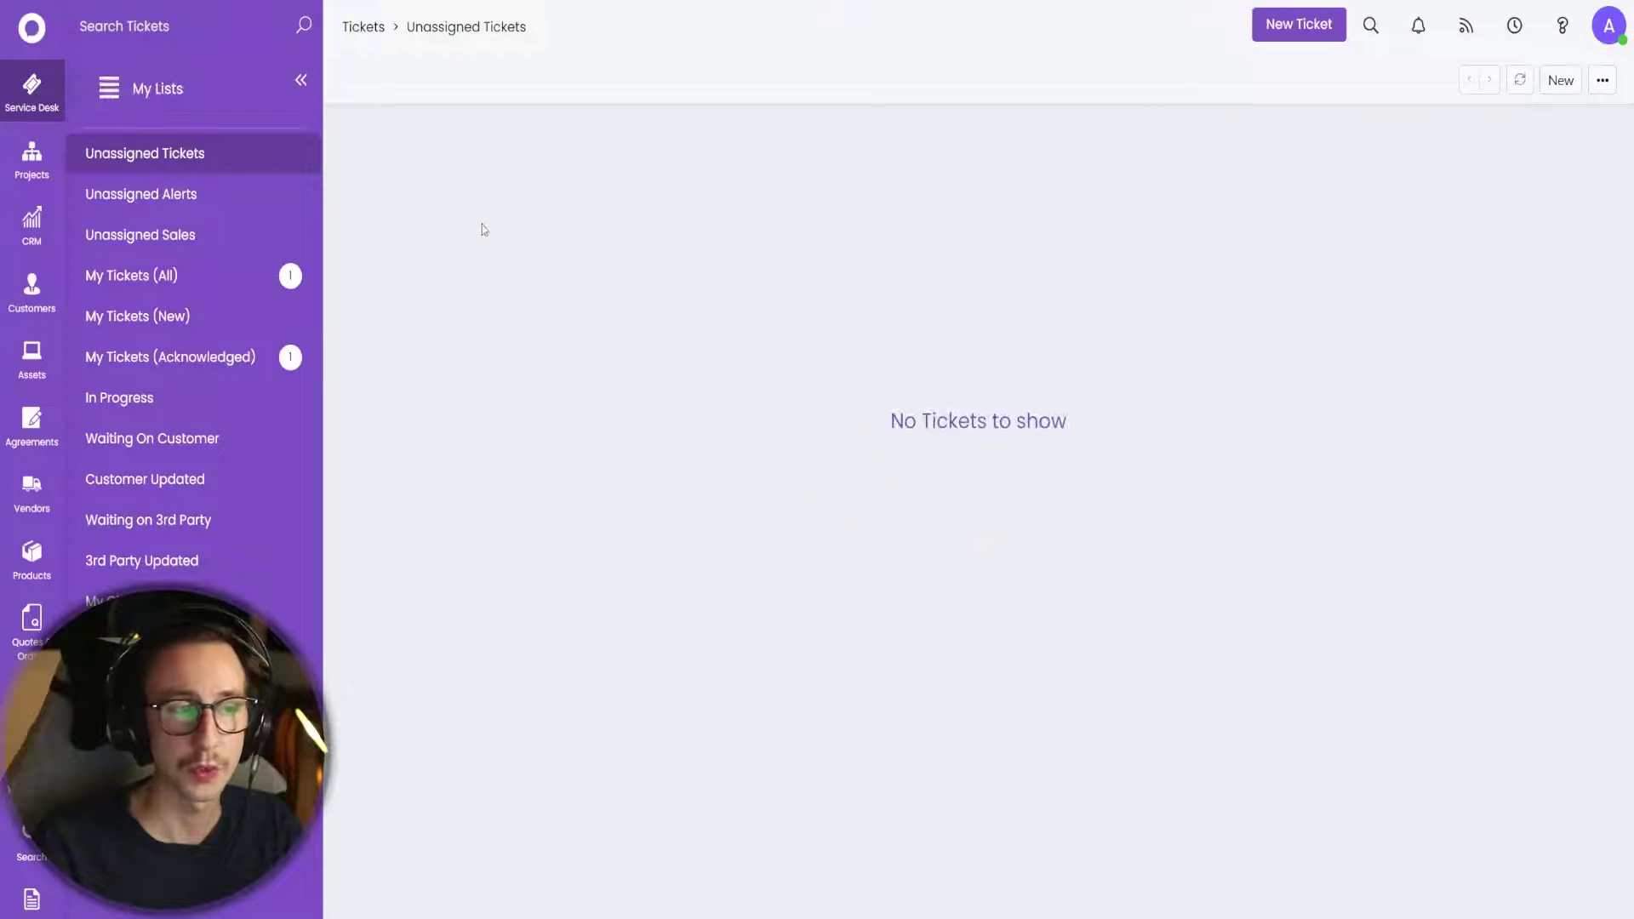
# Start a new ticket for the end user with summary and details 'Youtube Test 2'.
pyautogui.click(1561, 80)
pyautogui.click(1532, 114)
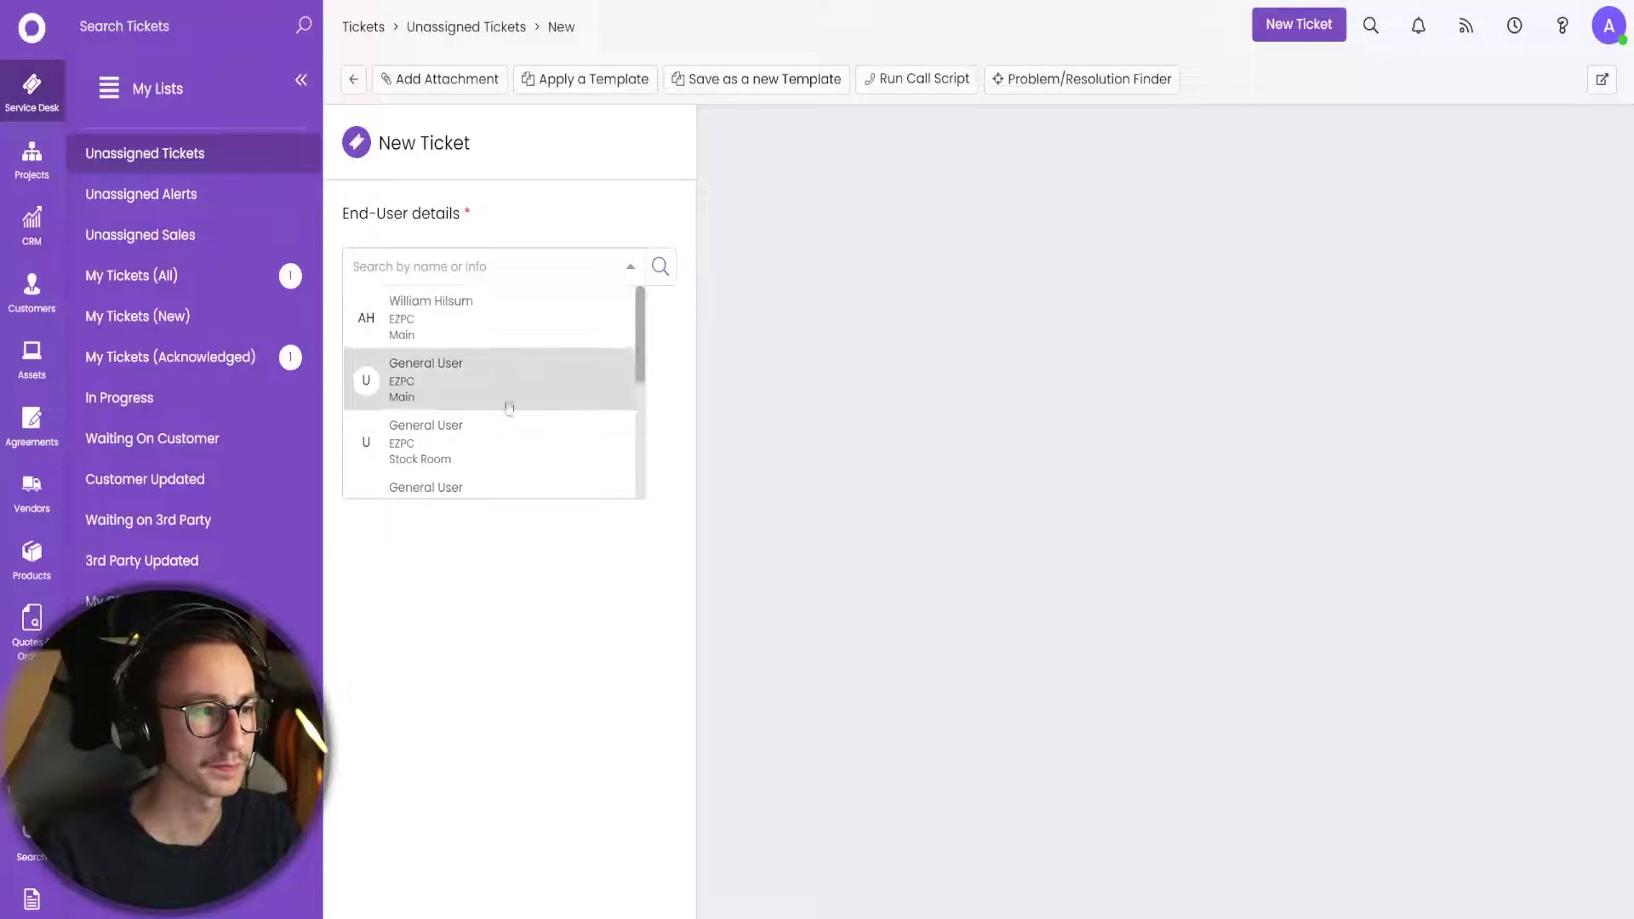
pyautogui.click(443, 317)
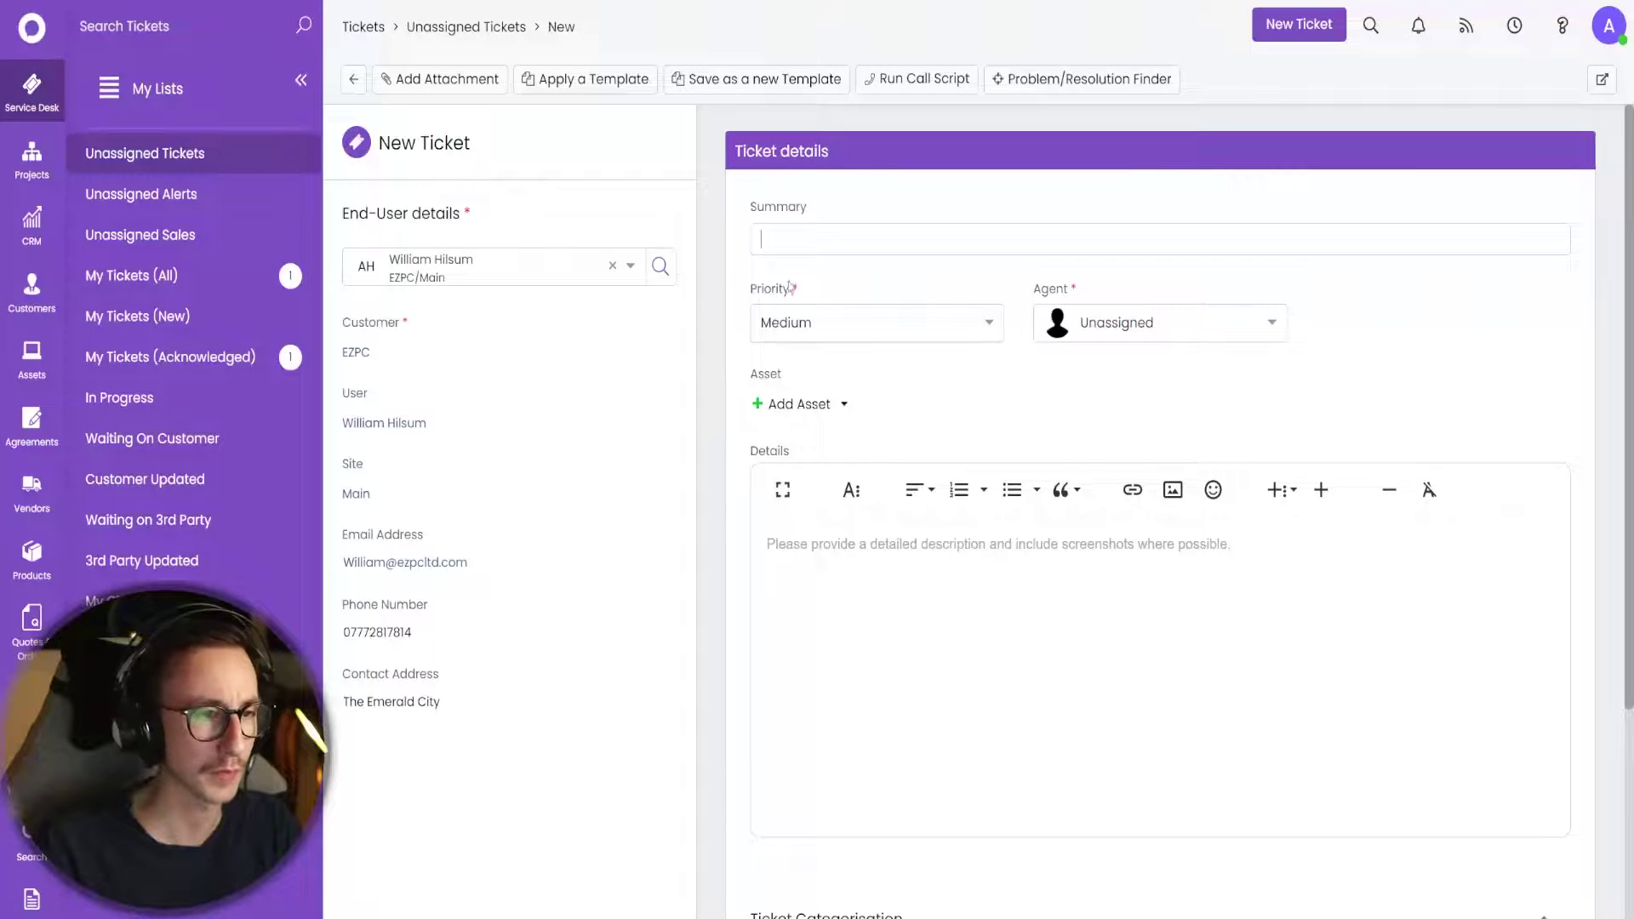
pyautogui.write('Youtube')
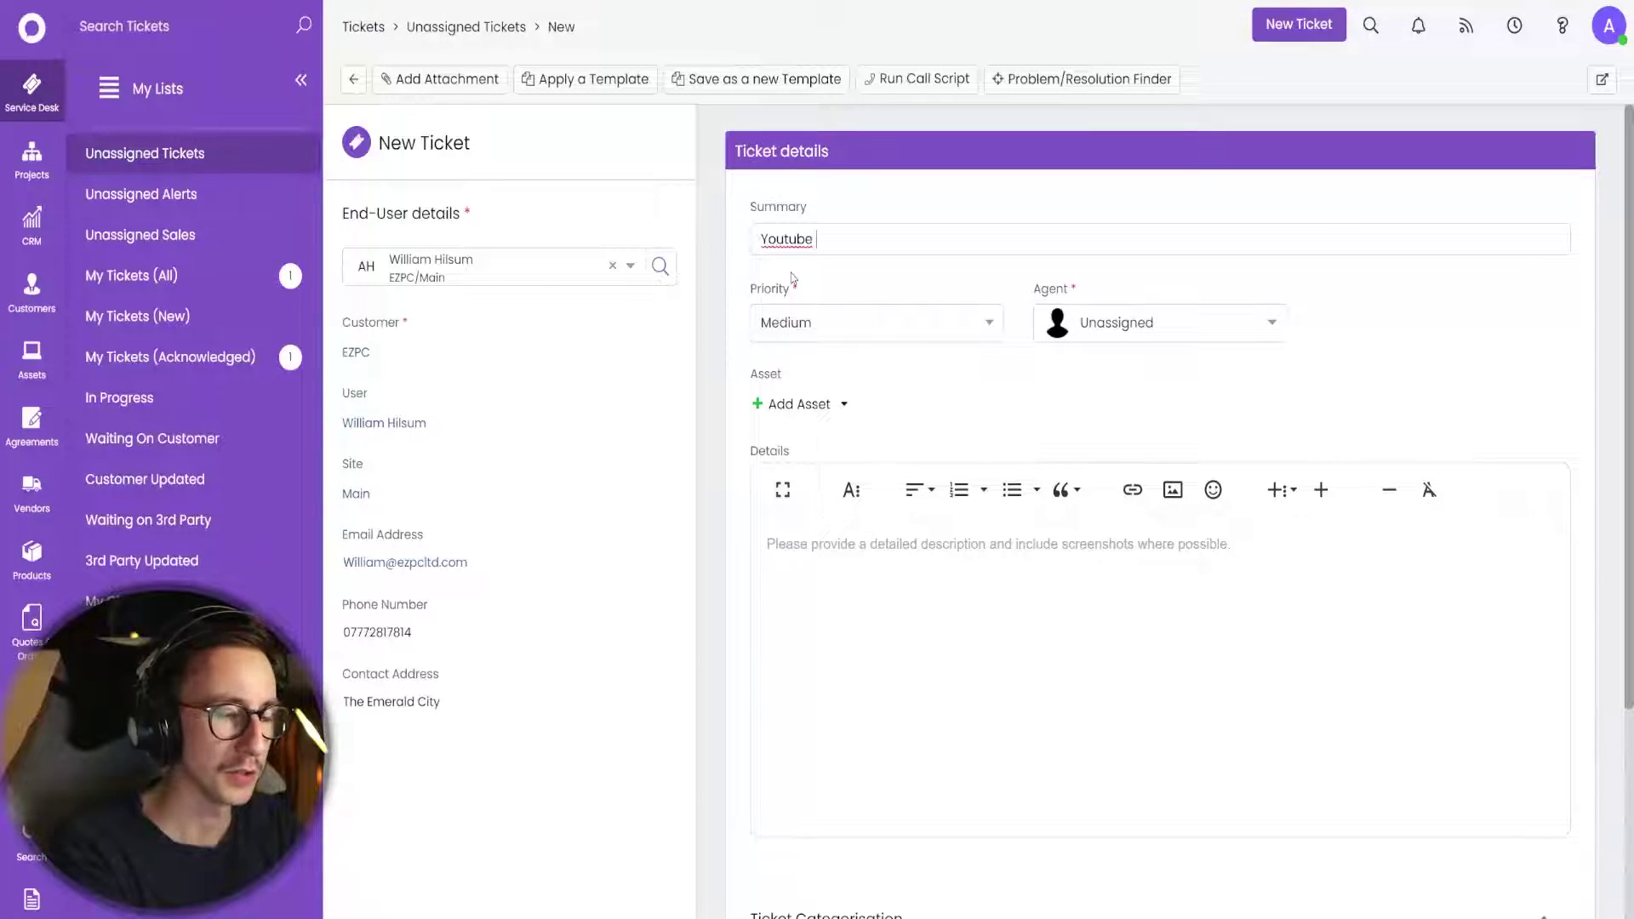
pyautogui.write(' Test 2')
pyautogui.hotkey('ctrl', 'a')
pyautogui.hotkey('ctrl', 'c')
pyautogui.click(914, 597)
pyautogui.hotkey('ctrl', 'v')
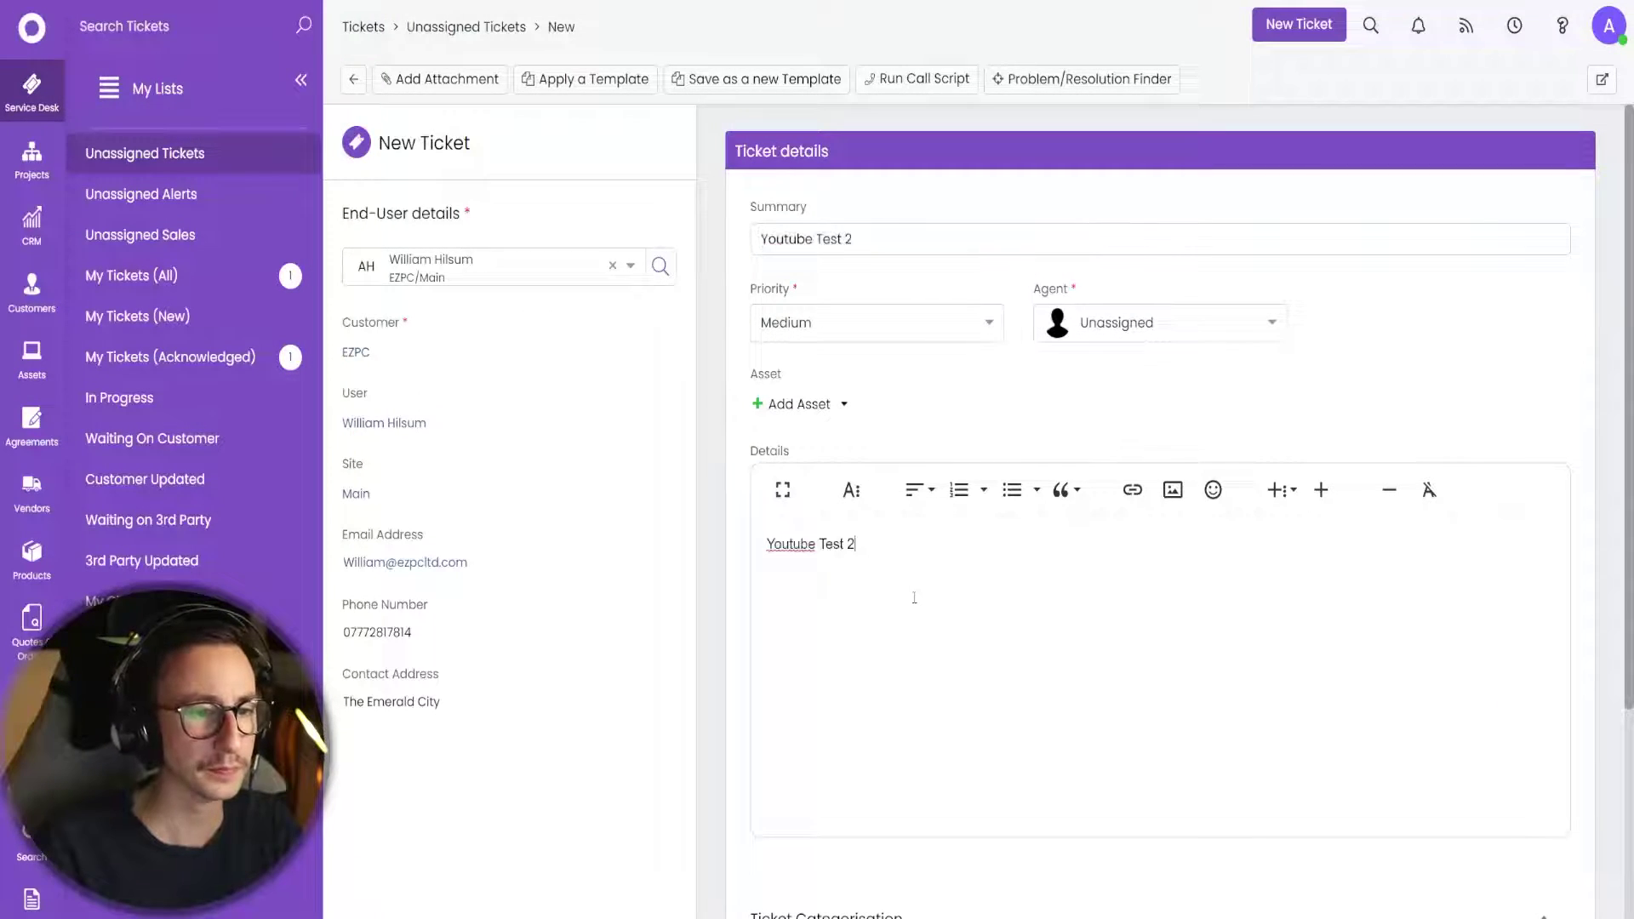
pyautogui.scroll(-3, 914, 597)
# Set Query Type Technical, Sub Category Software and Software Category Adobe Acrobat.
pyautogui.click(860, 747)
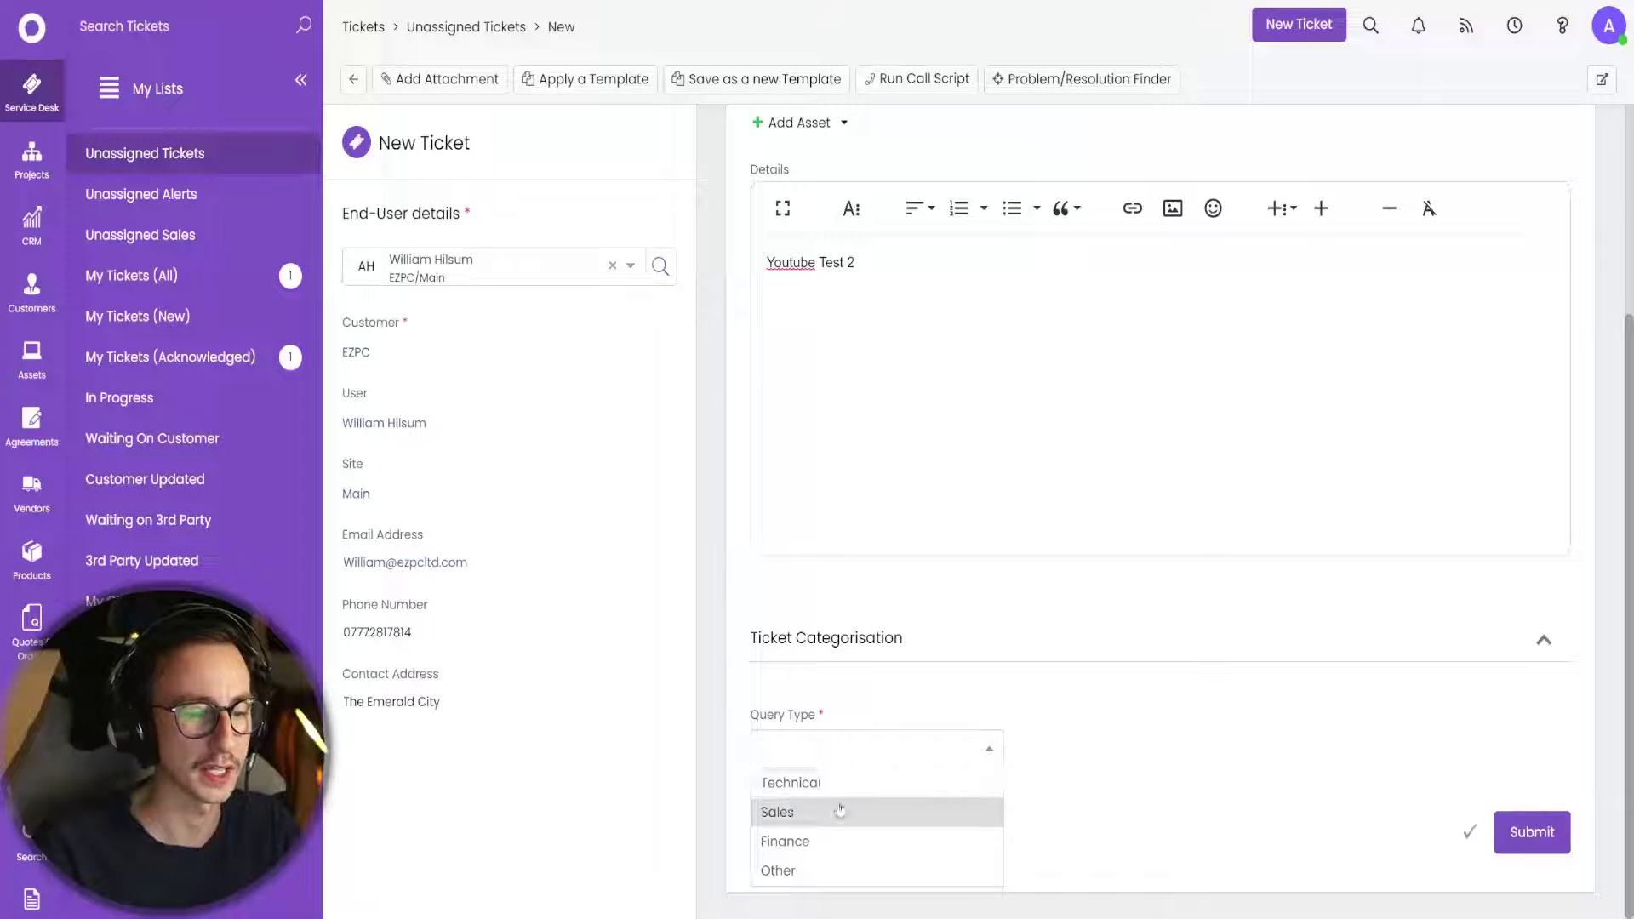
pyautogui.click(860, 783)
pyautogui.click(1132, 749)
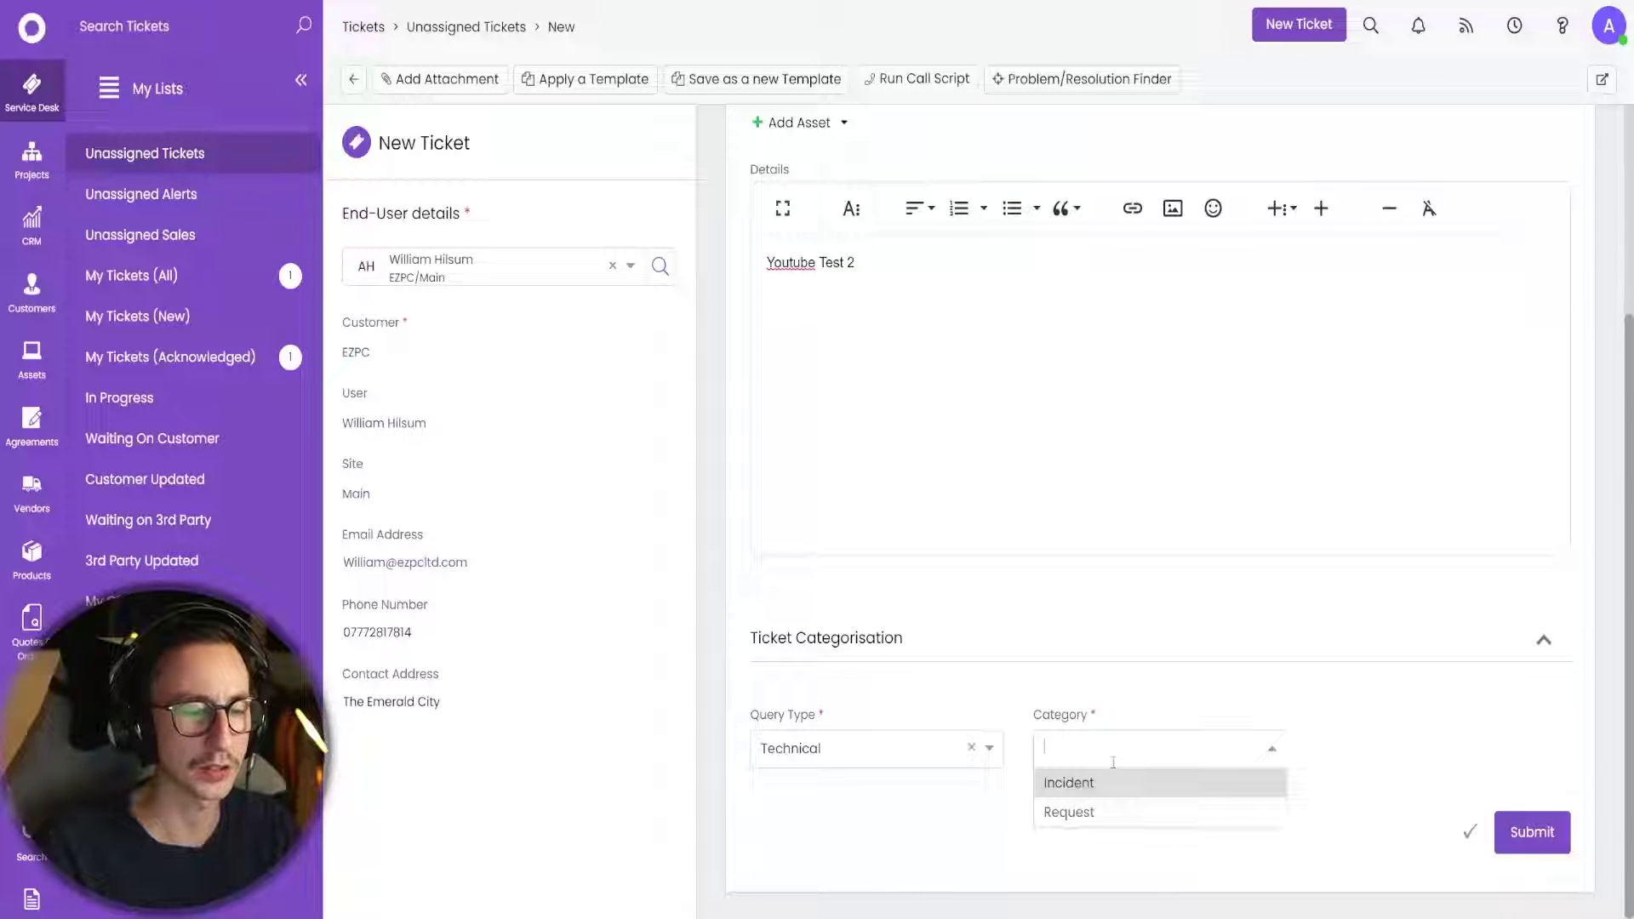
pyautogui.click(1121, 811)
pyautogui.click(1396, 749)
pyautogui.click(1354, 782)
pyautogui.click(876, 832)
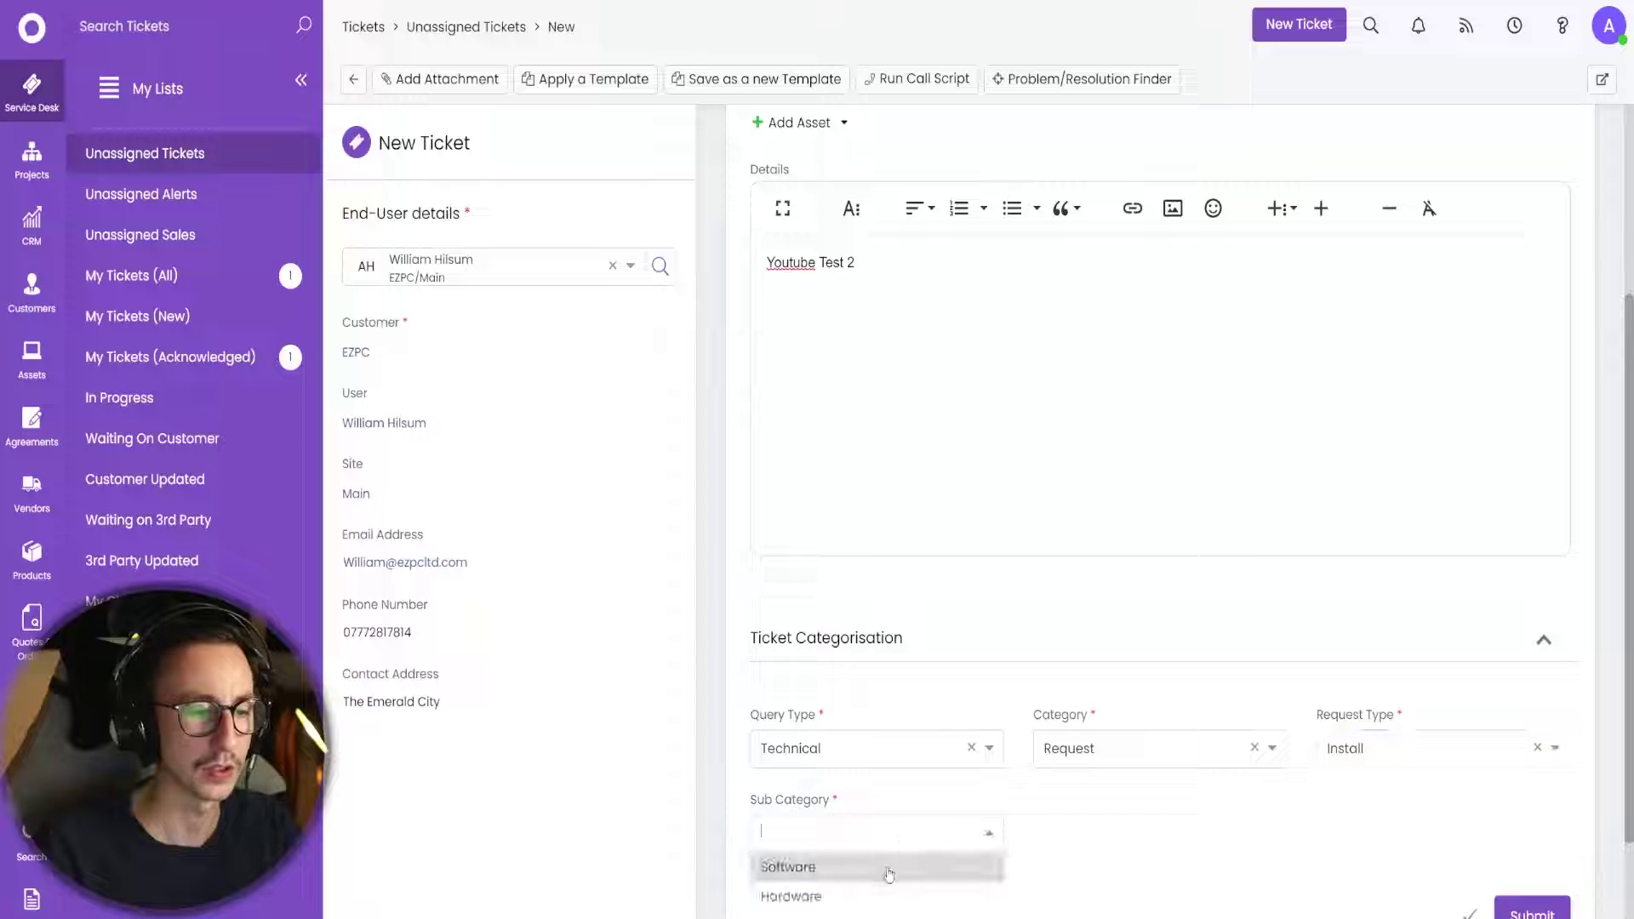
pyautogui.scroll(-1, 886, 870)
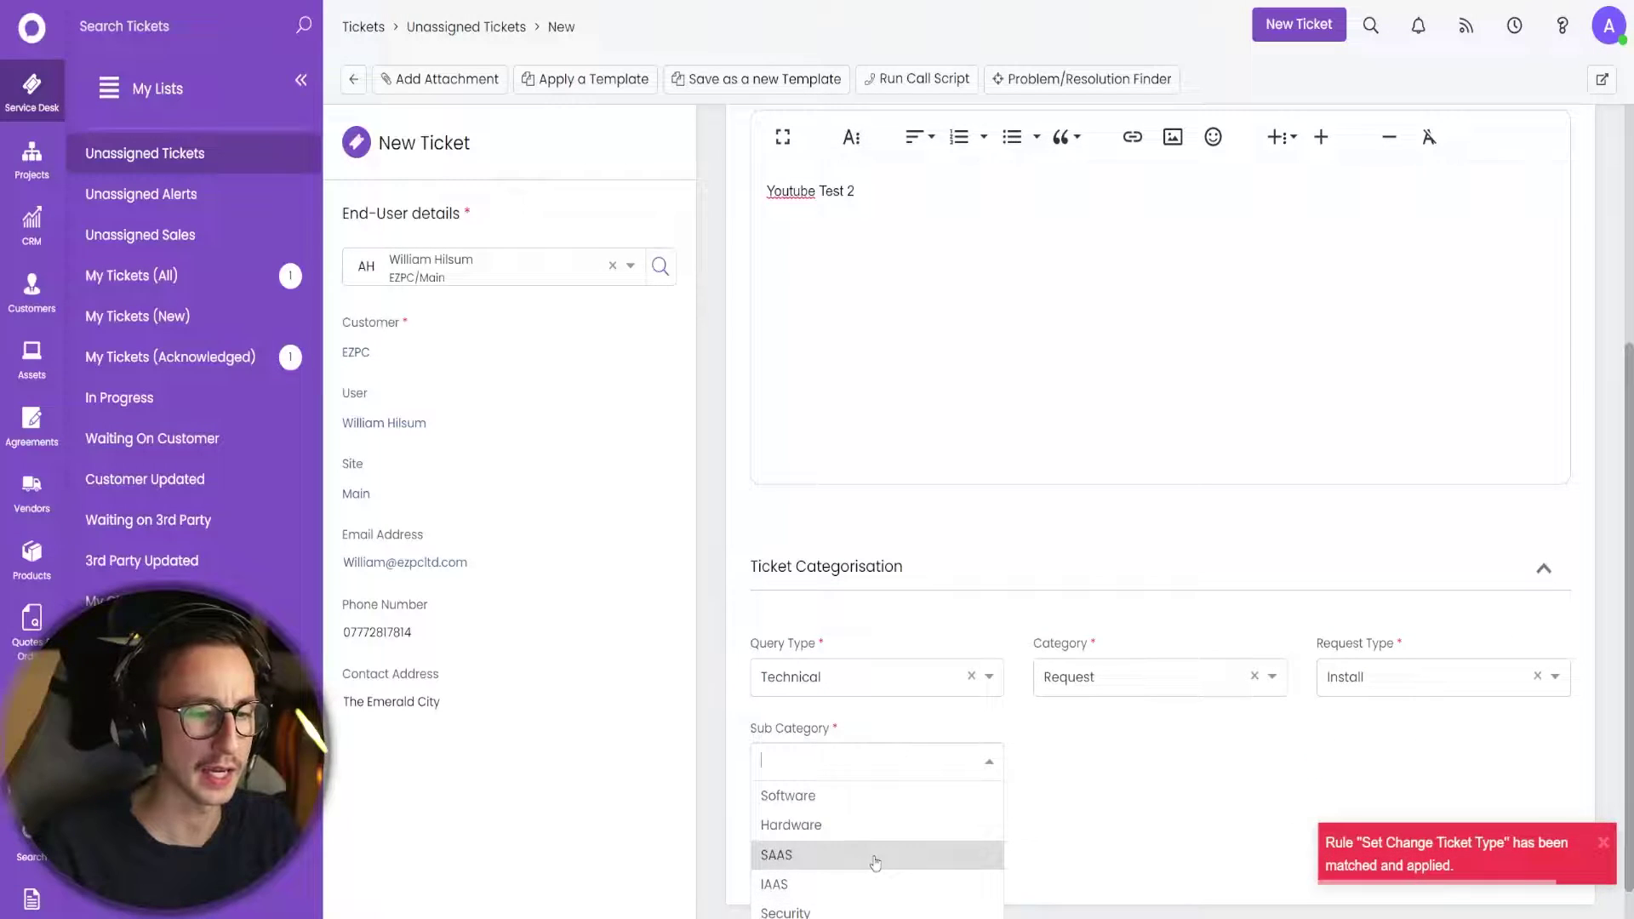
pyautogui.click(858, 797)
pyautogui.click(1098, 760)
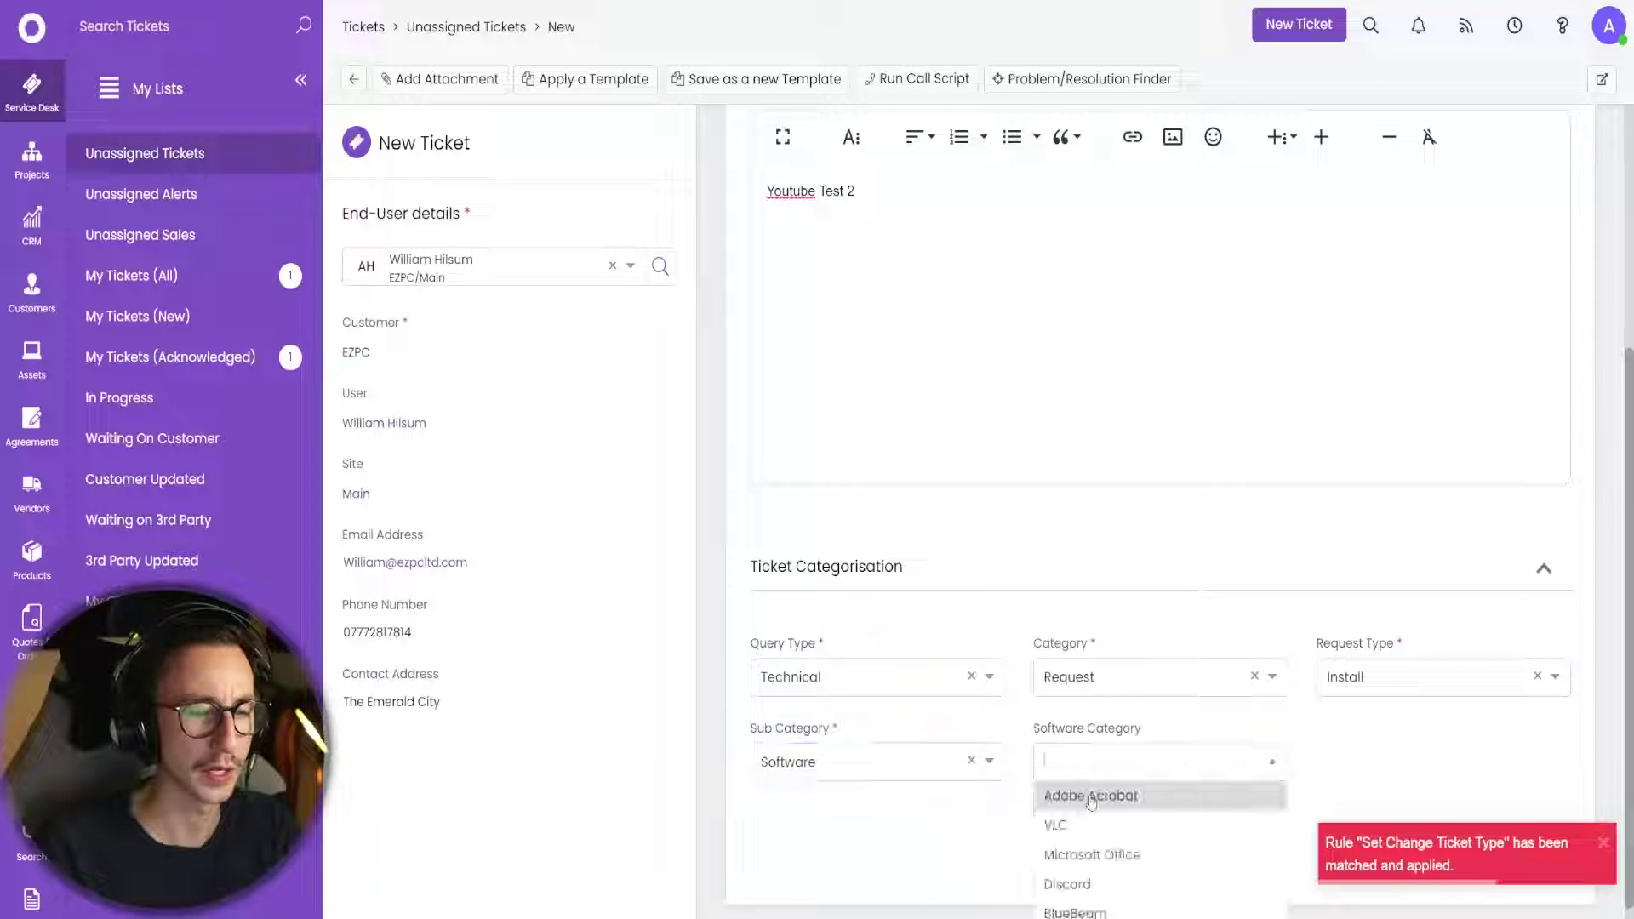
pyautogui.click(1091, 798)
# Change Category to Incident with Event Type Offline and submit the ticket.
pyautogui.click(1083, 678)
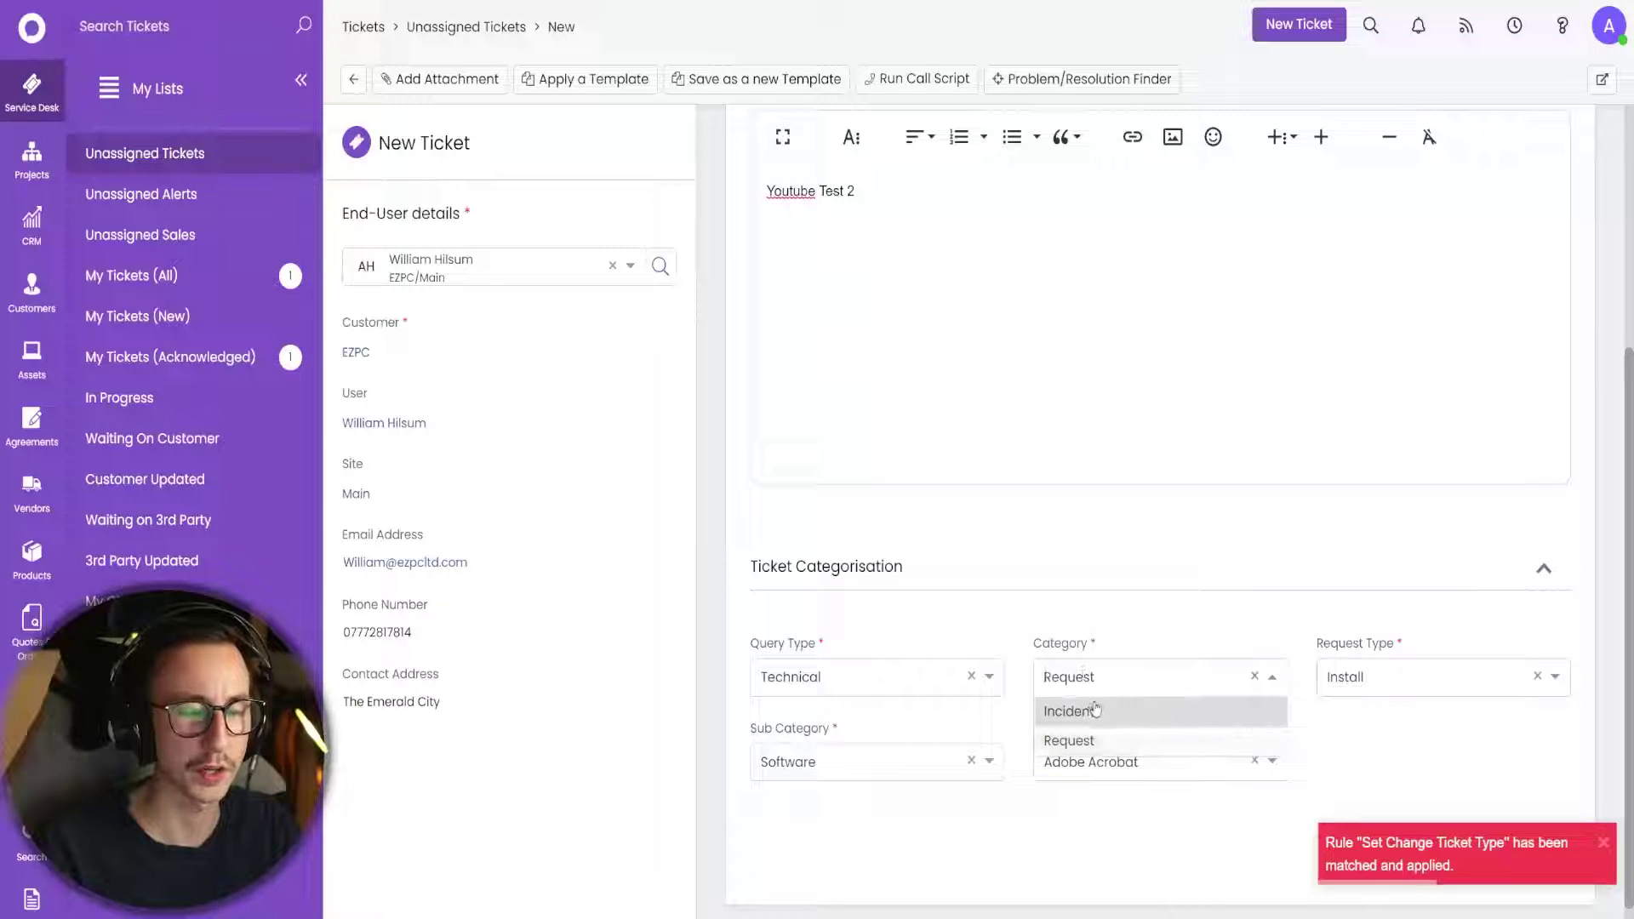
pyautogui.click(1093, 711)
pyautogui.click(1333, 694)
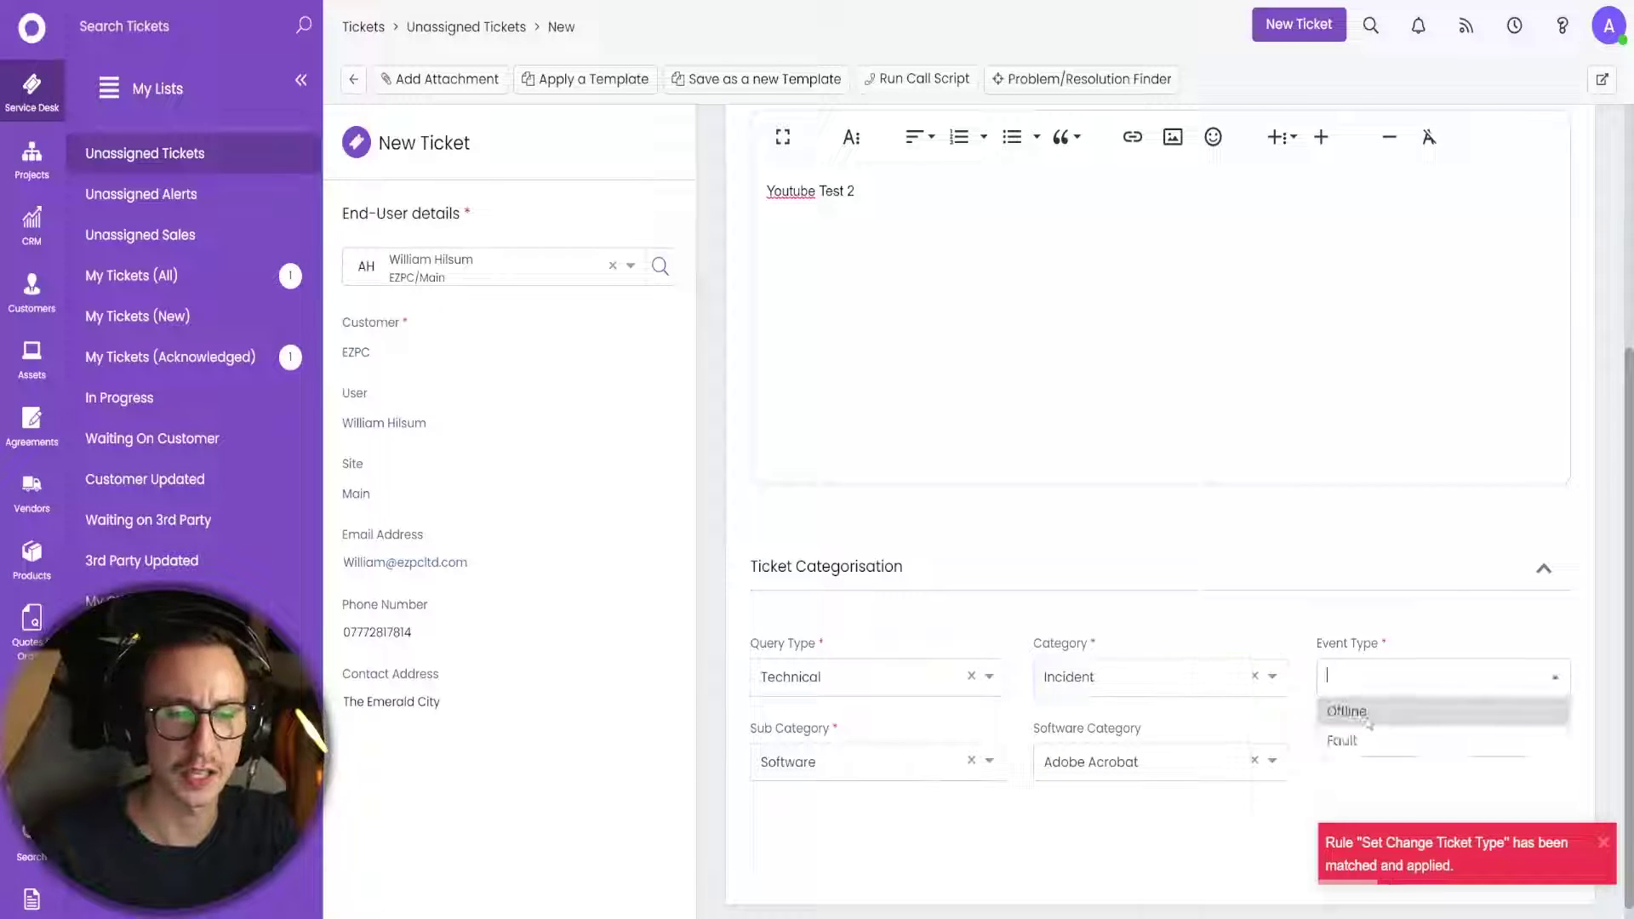
pyautogui.click(1345, 711)
pyautogui.click(1511, 844)
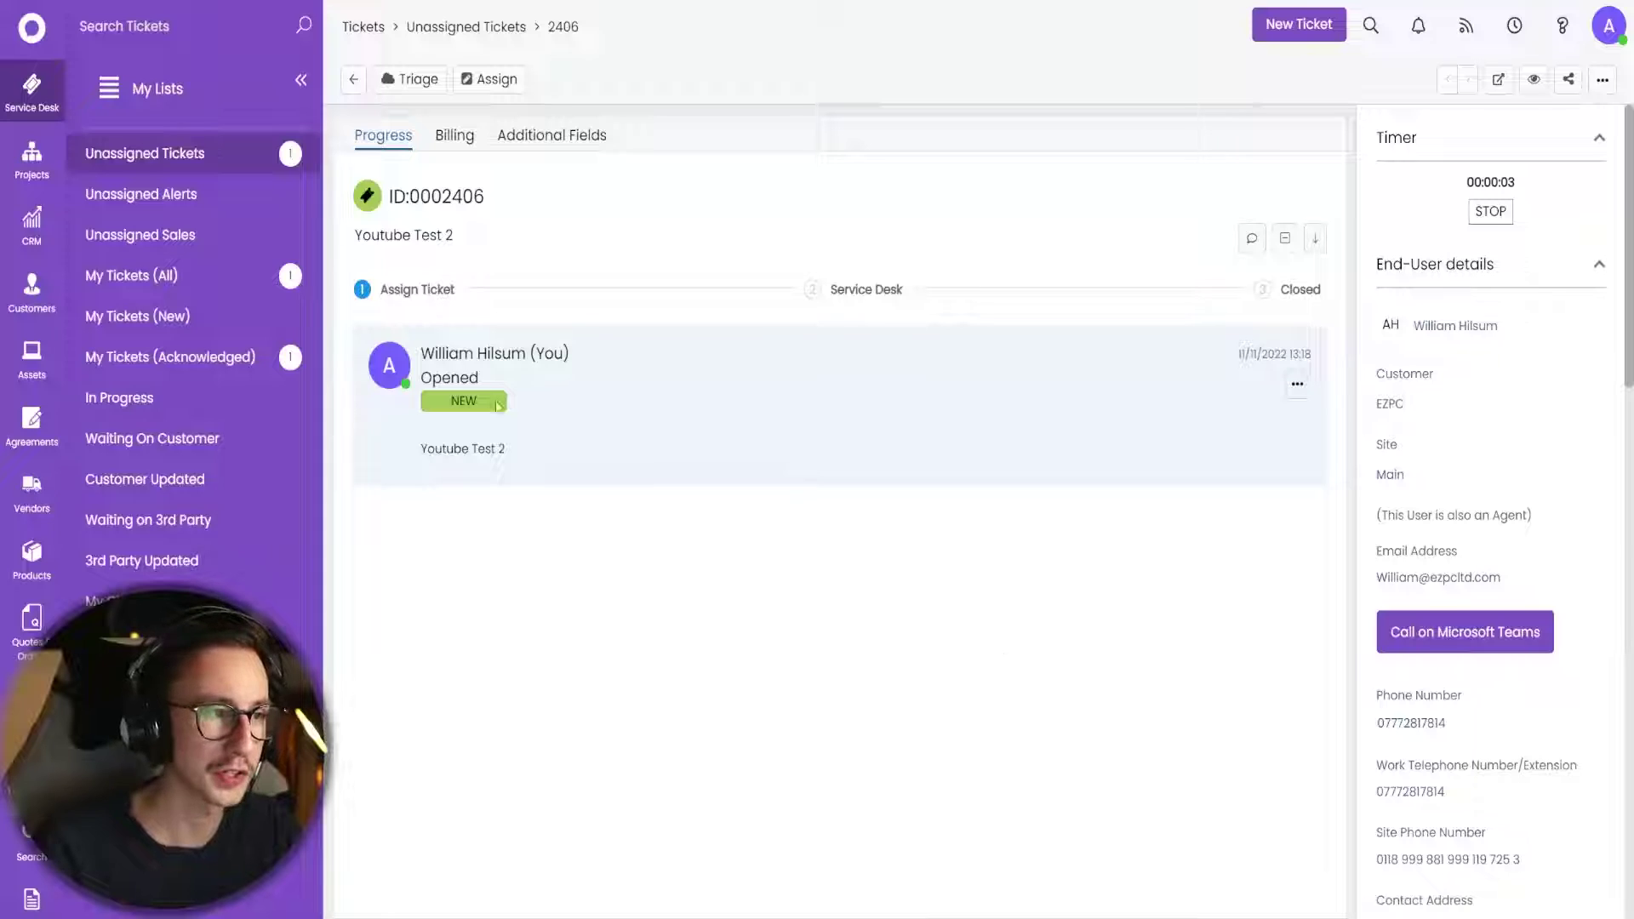
# Triage ticket 0002406 and check its progress bar now shows the Service Desk stage.
pyautogui.click(407, 81)
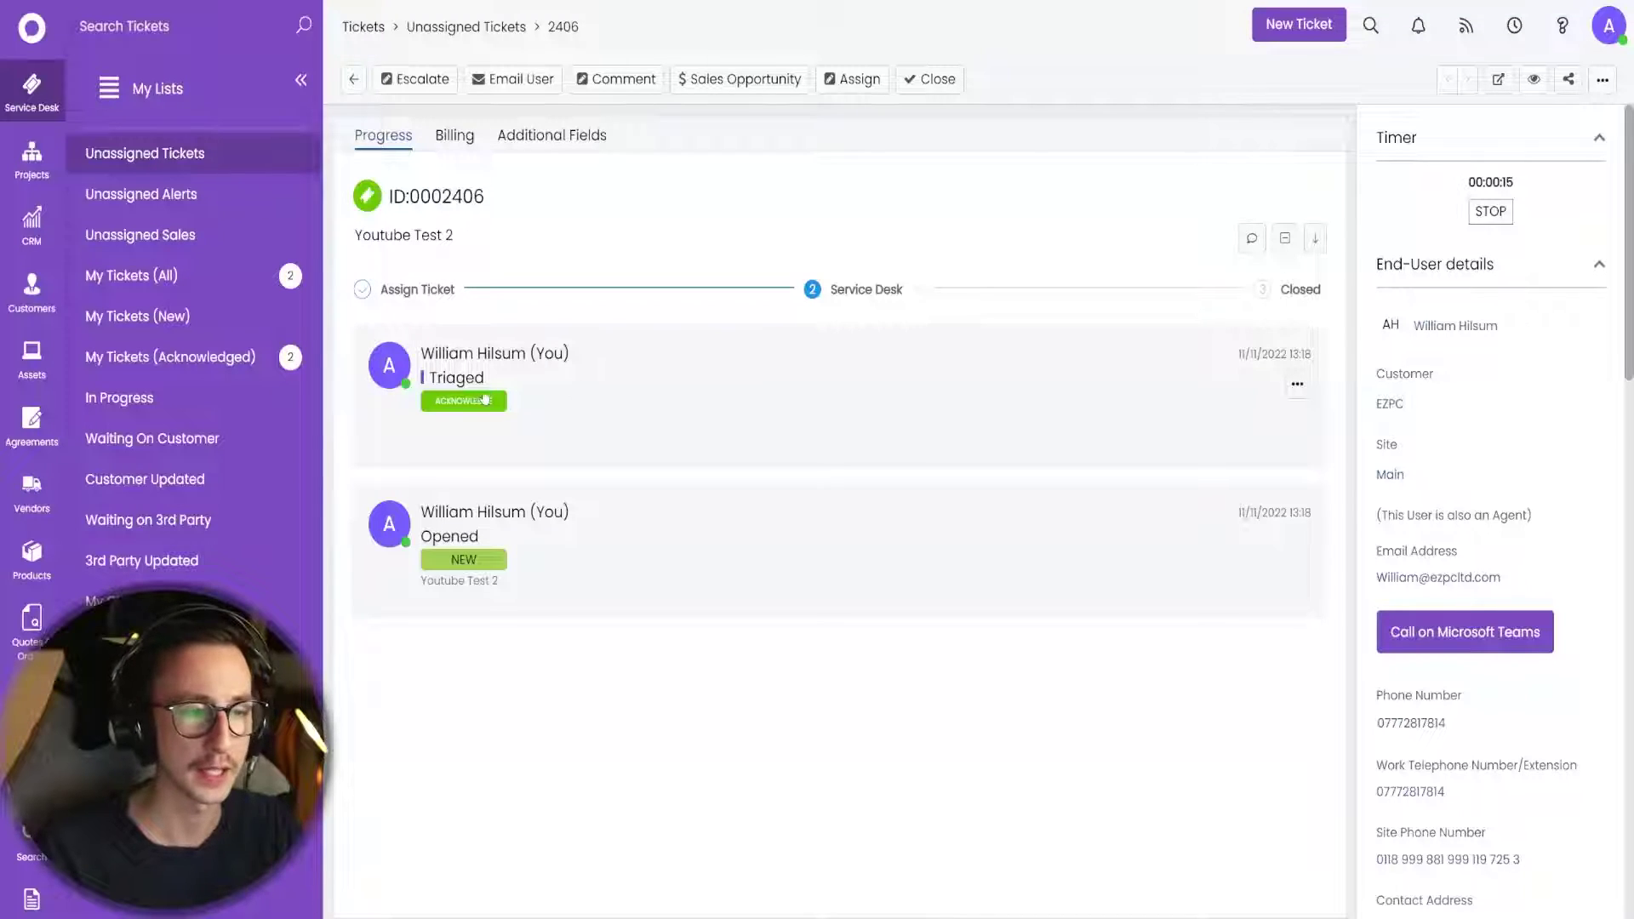
pyautogui.scroll(-10, 1438, 637)
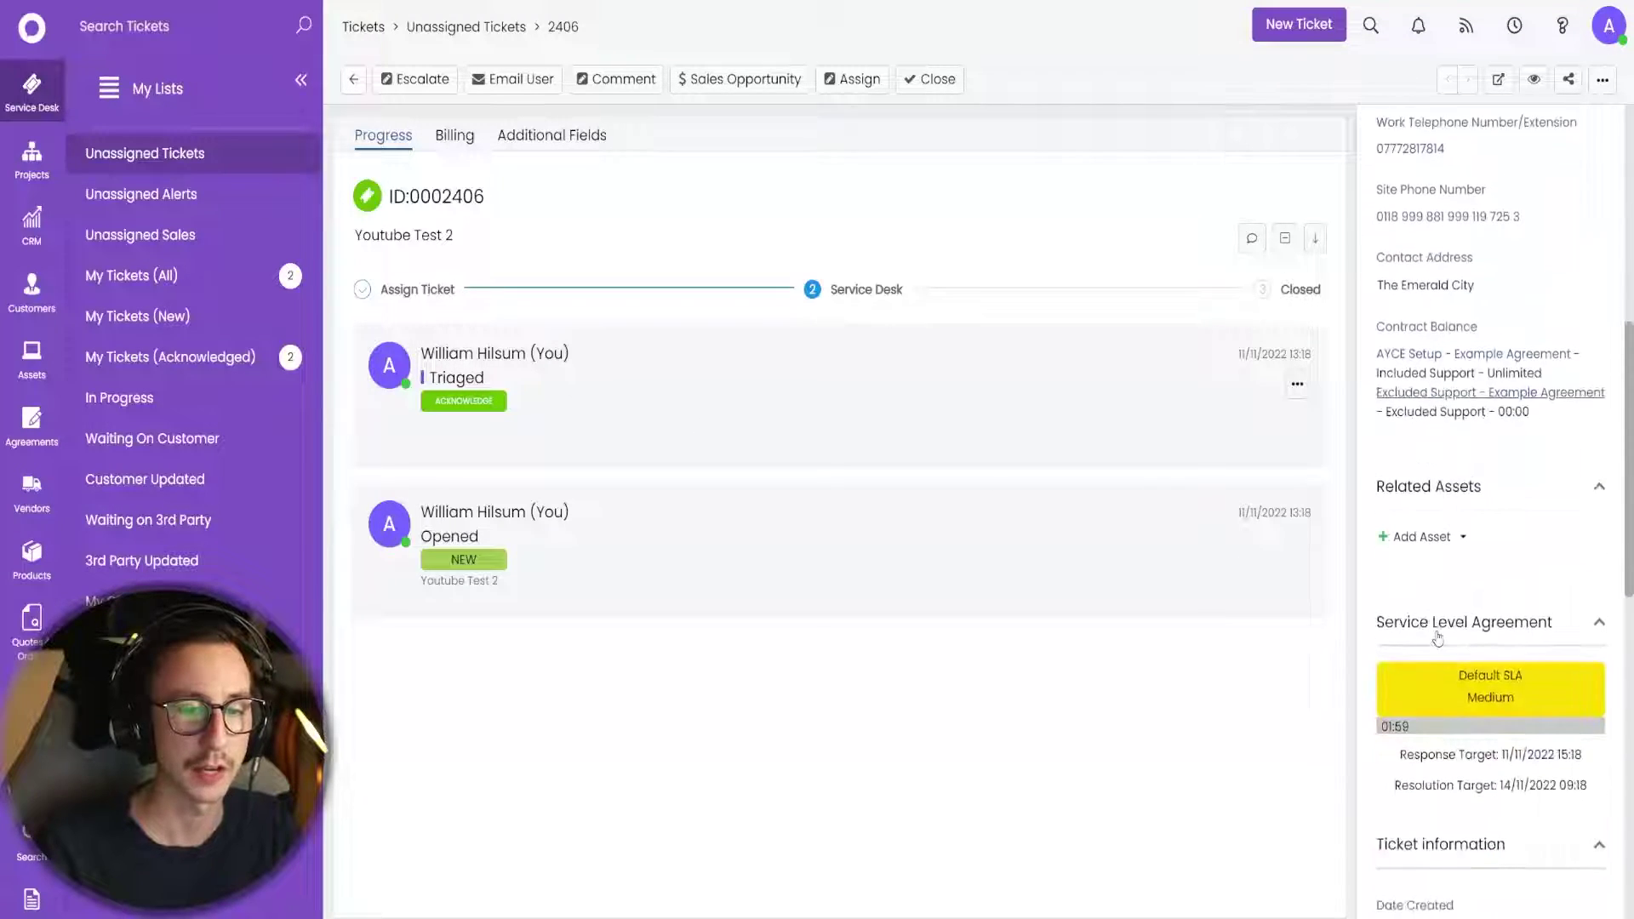
pyautogui.scroll(-3, 1439, 637)
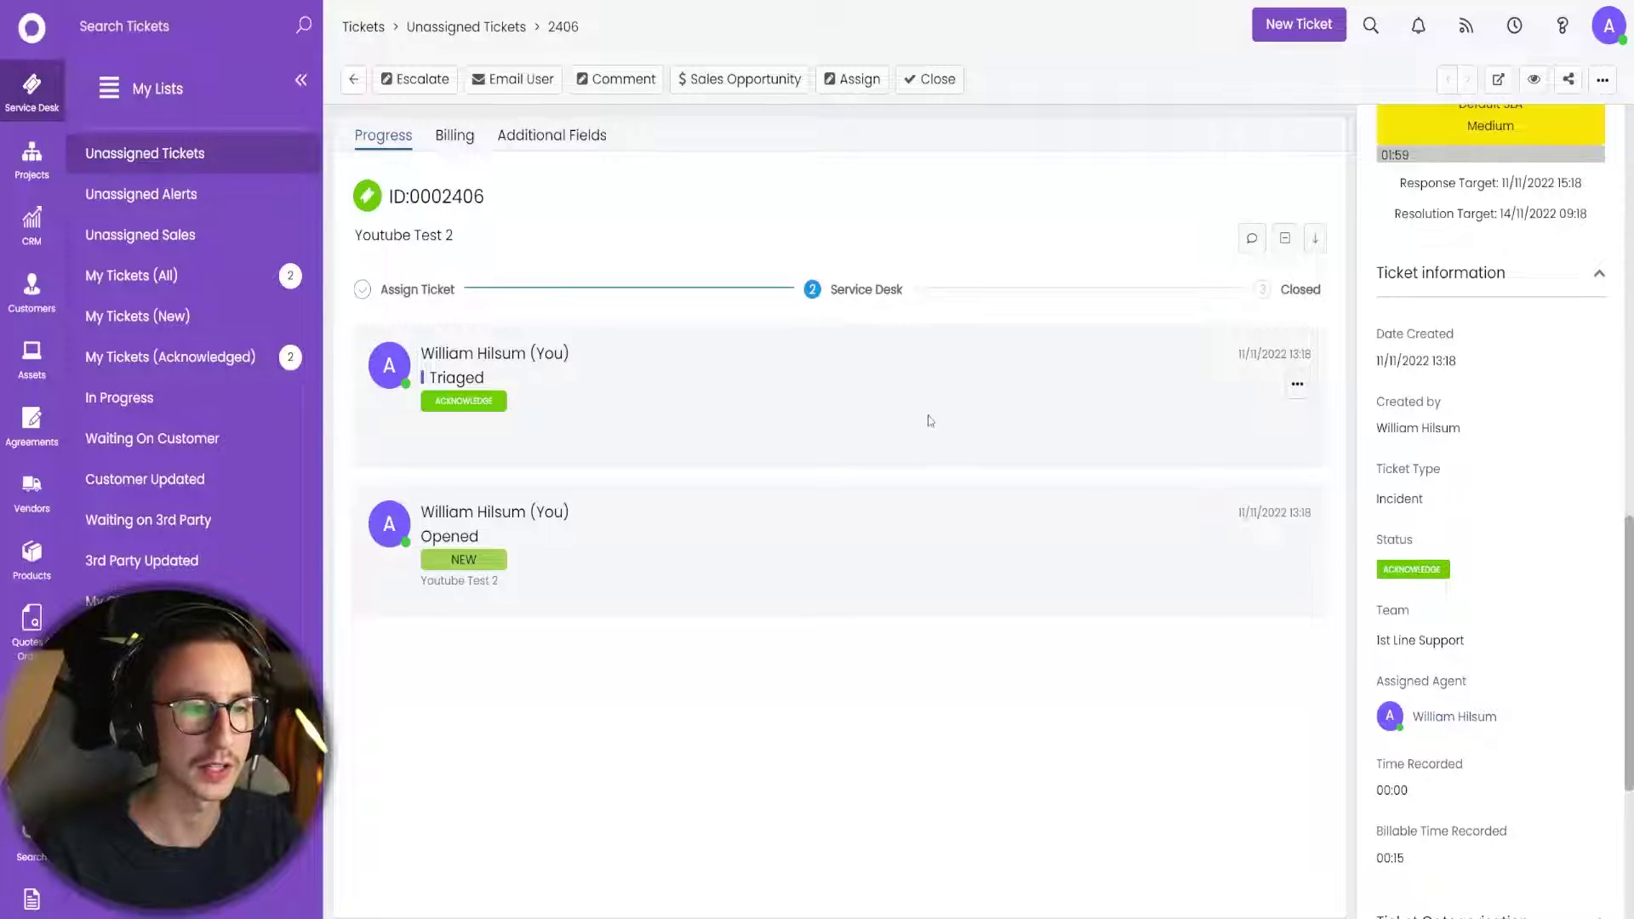
pyautogui.moveTo(835, 293); pyautogui.dragTo(914, 303)
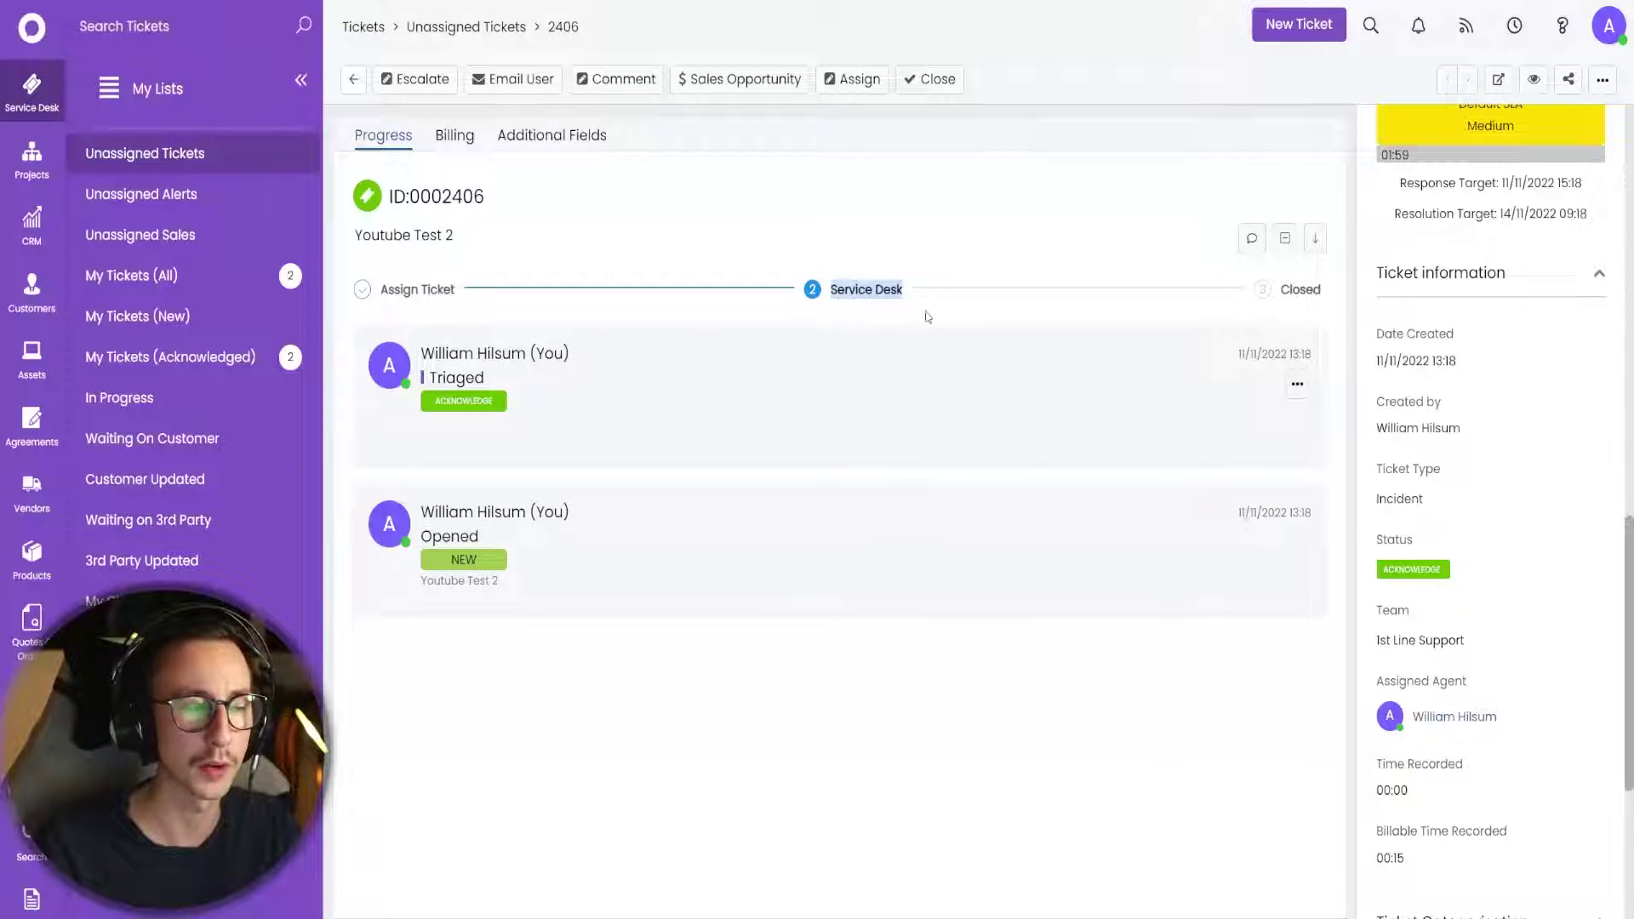